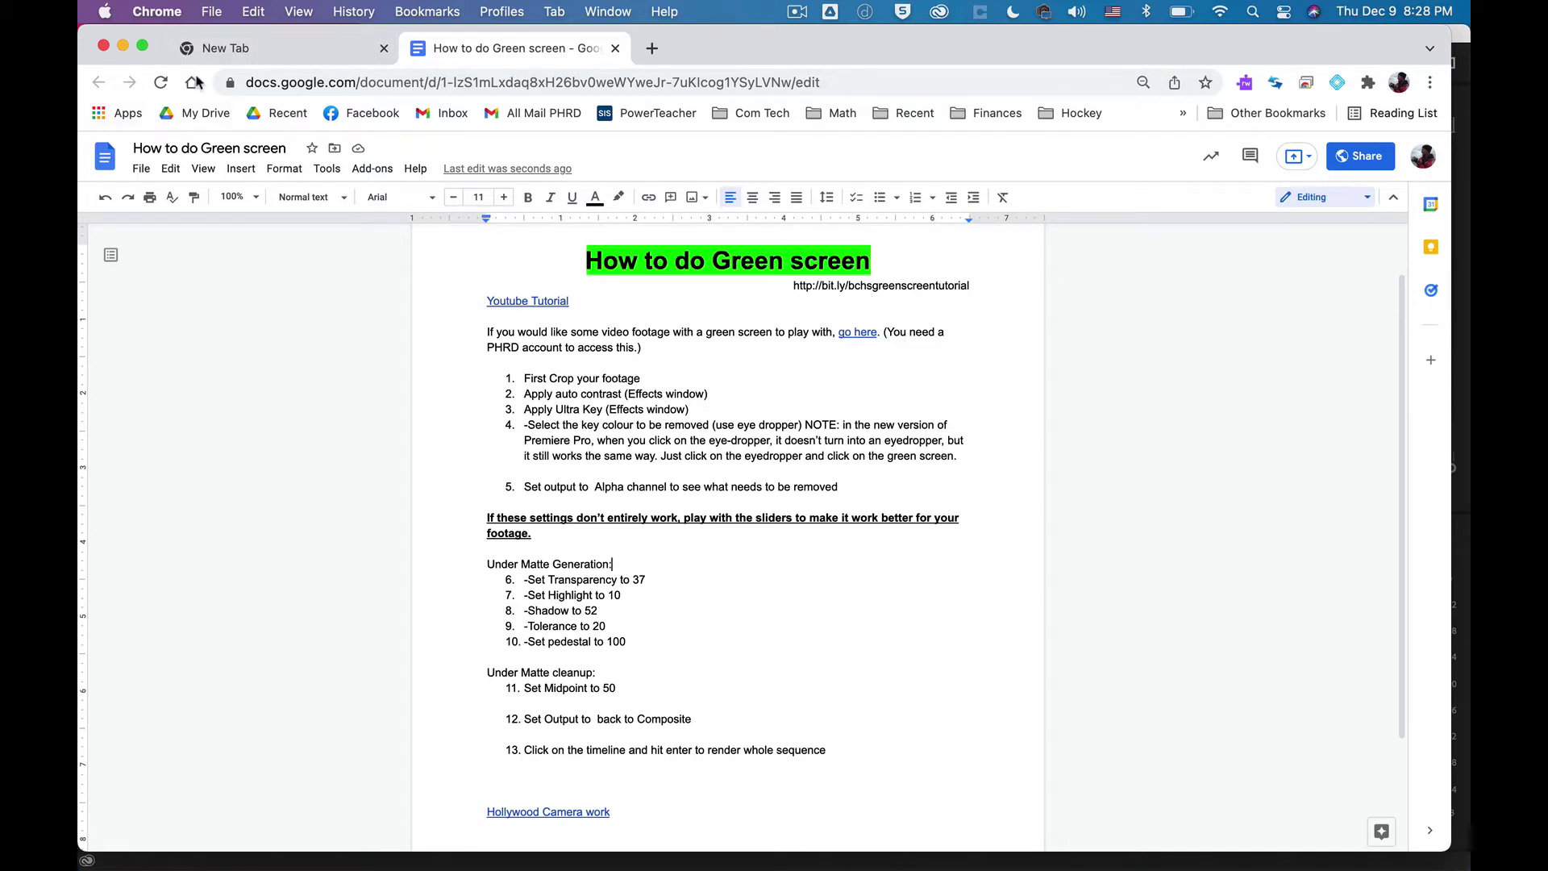
Open bchscomtech.ca in a new browser tab, and return to the How to do Green screen document
{"action": "left_click", "coordinate": [652, 48]}
{"action": "left_click", "coordinate": [712, 53]}
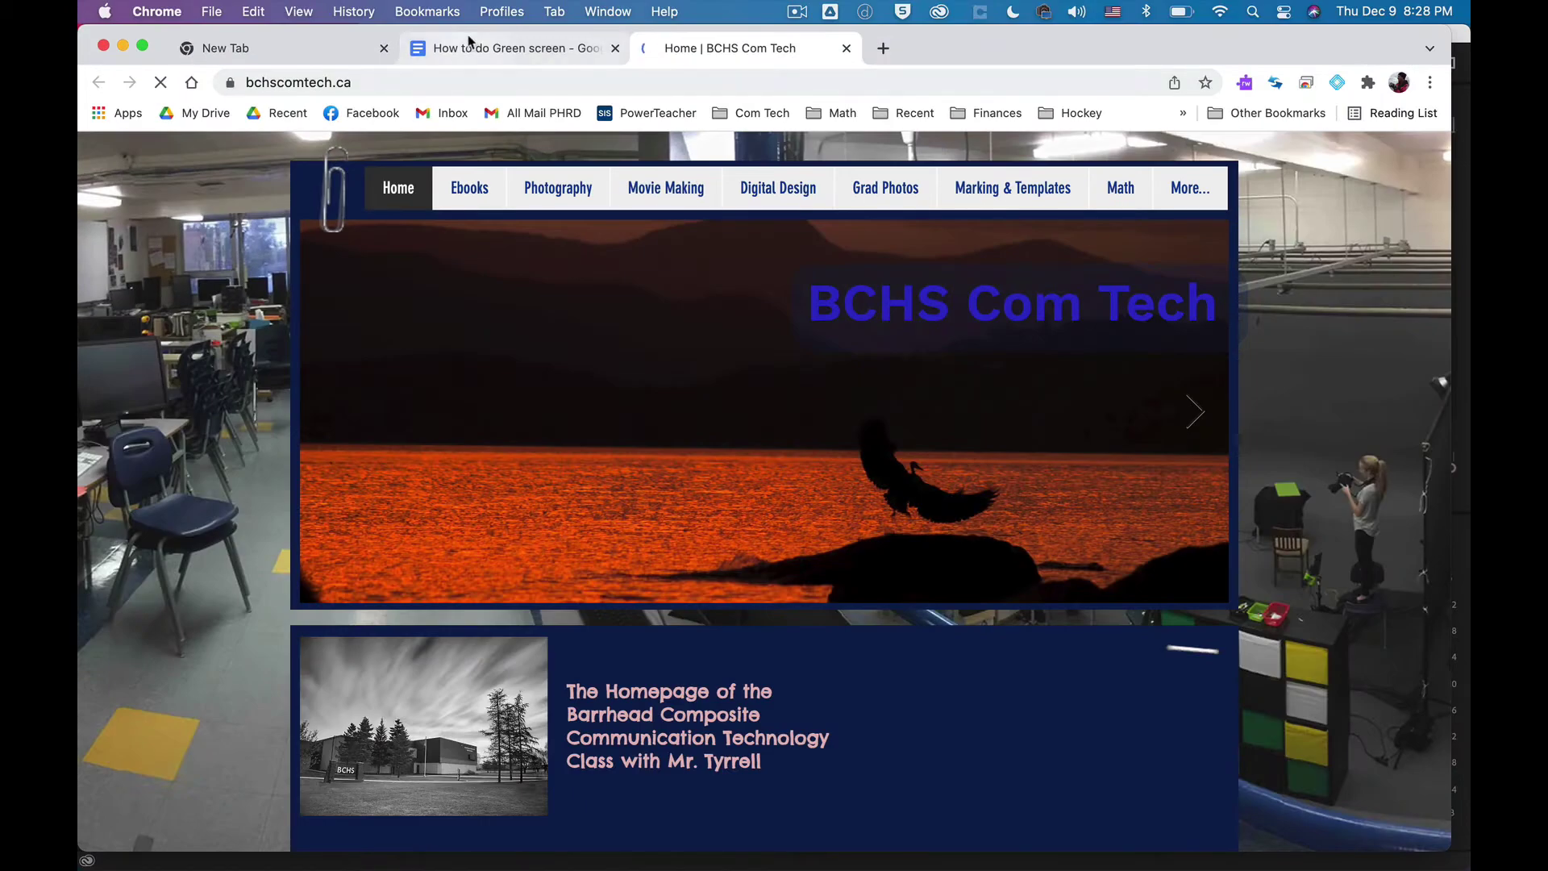
{"action": "left_click", "coordinate": [817, 6]}
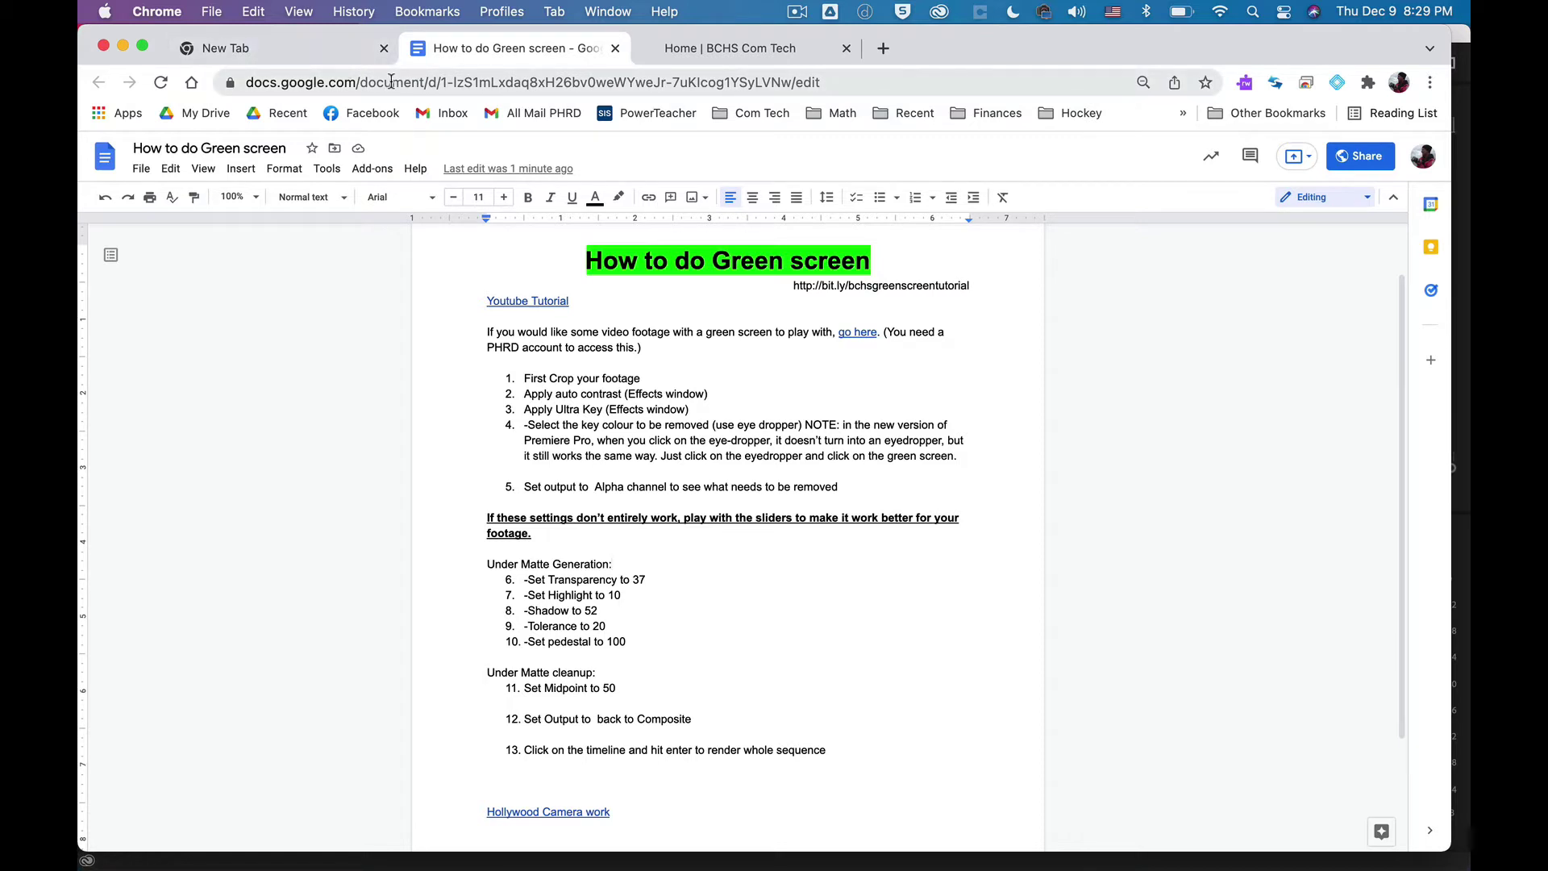
Preview the Tutorial Footage folder linked in the green screen document's introduction, and dismiss the preview
{"action": "key", "text": "super+Tab"}
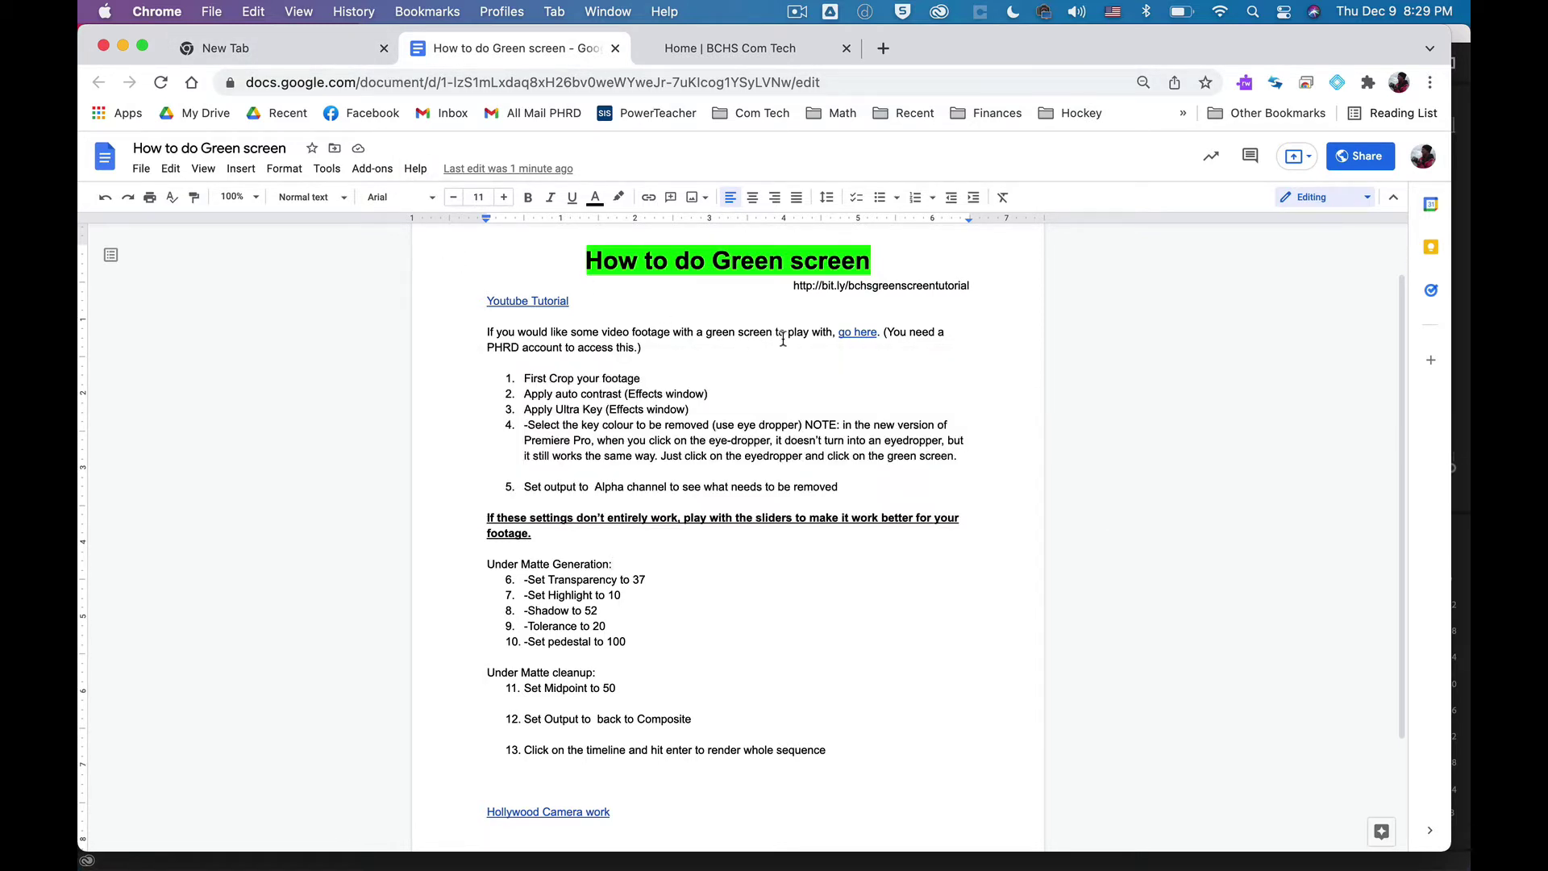
{"action": "left_click", "coordinate": [861, 332]}
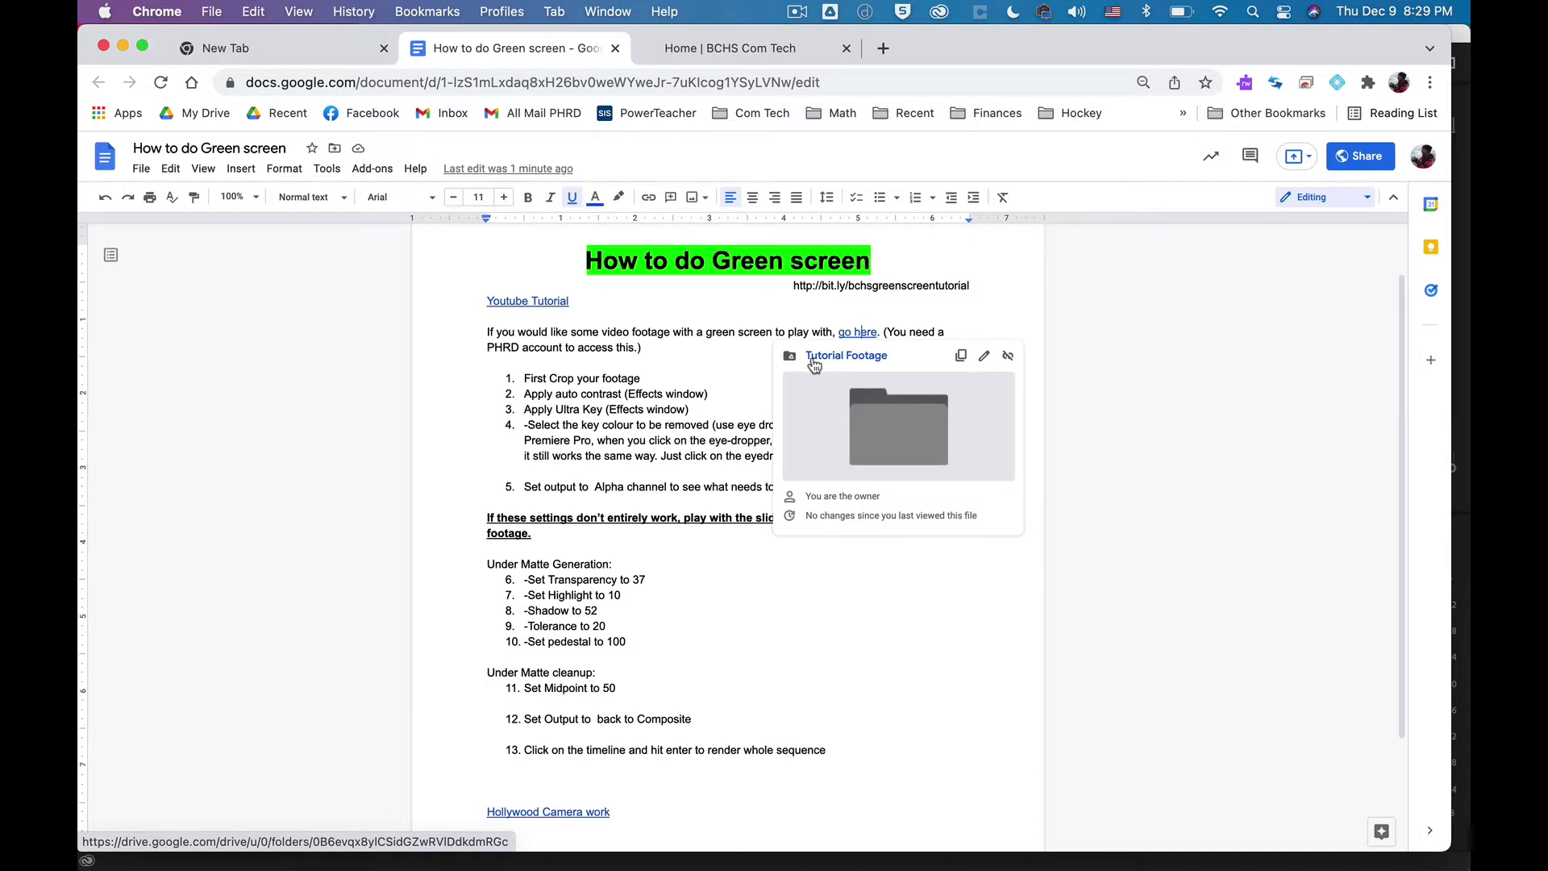
{"action": "left_click", "coordinate": [661, 352]}
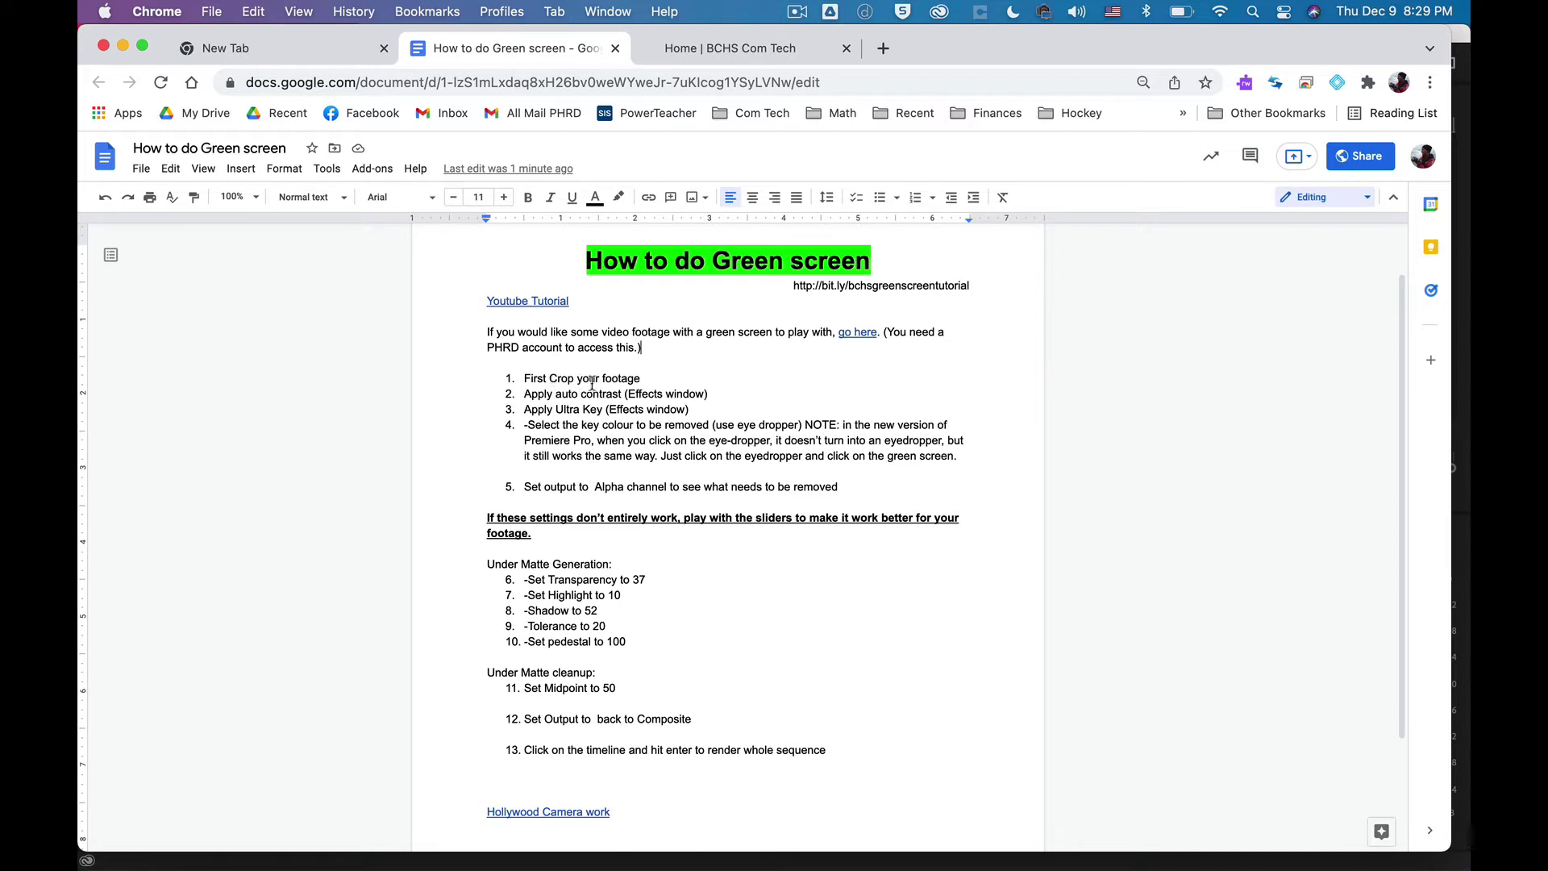
Switch to Premiere Pro and review the bin's clips and the green screen footage in the sequence
{"action": "key", "text": "super+Tab"}
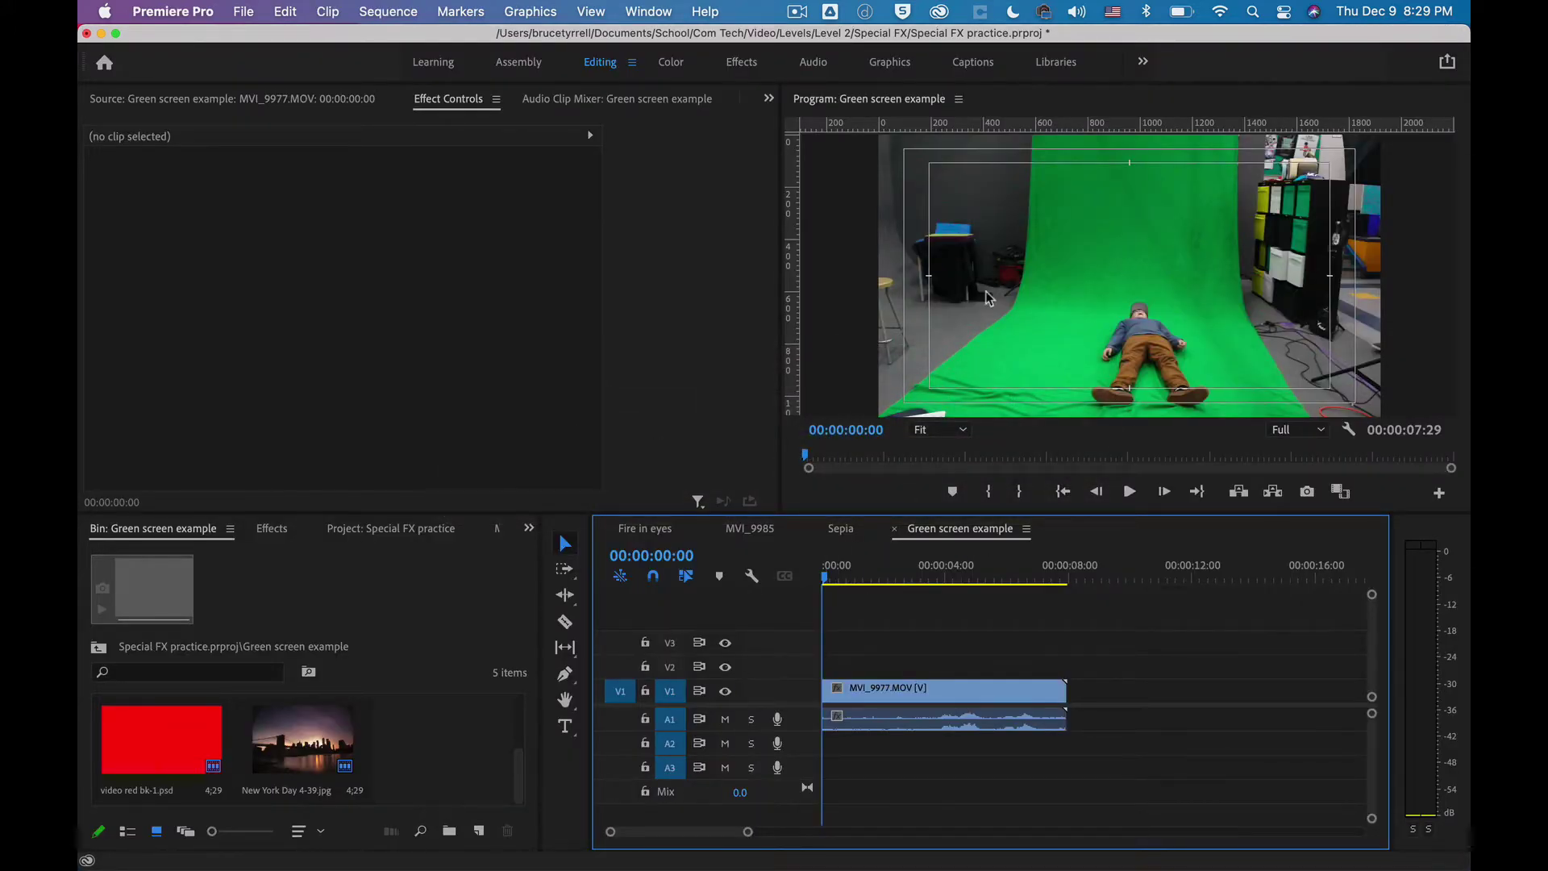
{"action": "left_click_drag", "start_coordinate": [520, 762], "coordinate": [521, 705]}
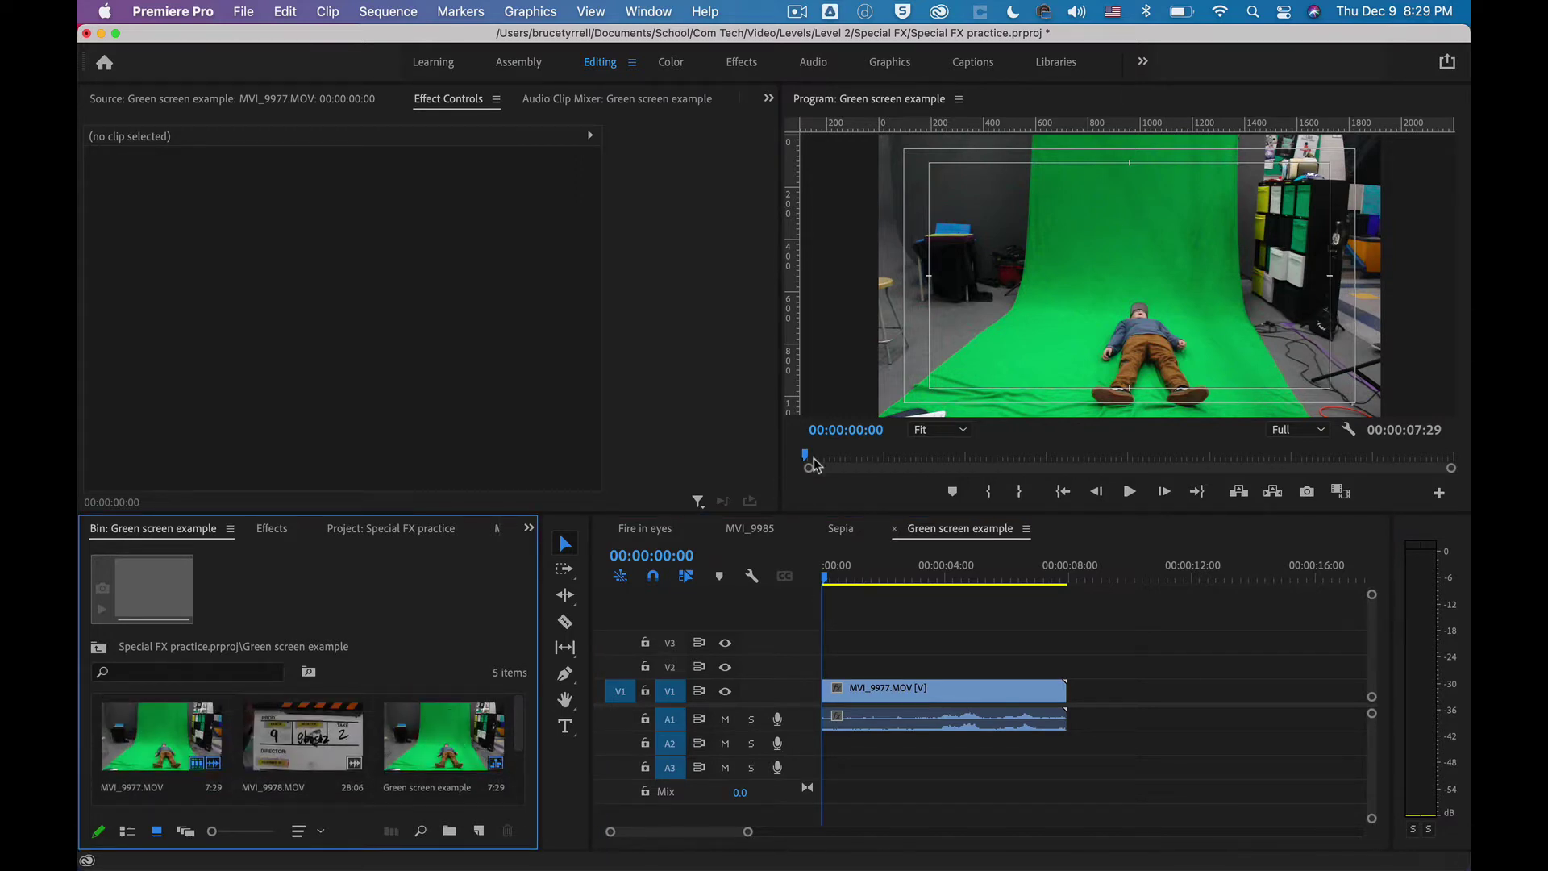
{"action": "left_click_drag", "start_coordinate": [826, 461], "coordinate": [786, 466]}
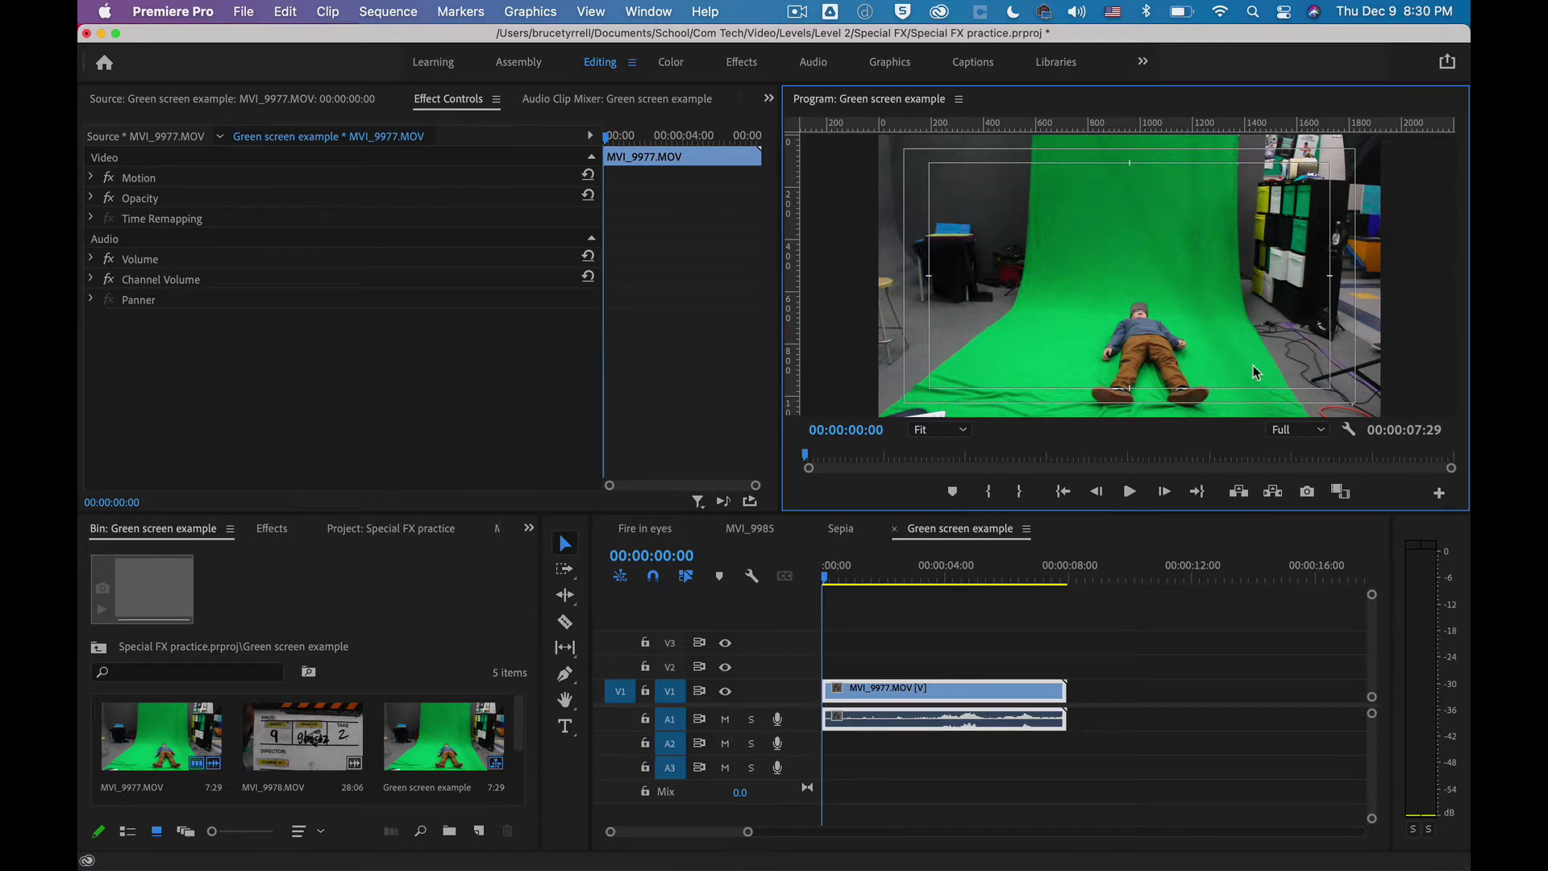
Find the Crop video effect and apply it to the MVI_9977.MOV clip in the sequence
{"action": "left_click", "coordinate": [274, 529]}
{"action": "left_click", "coordinate": [121, 556]}
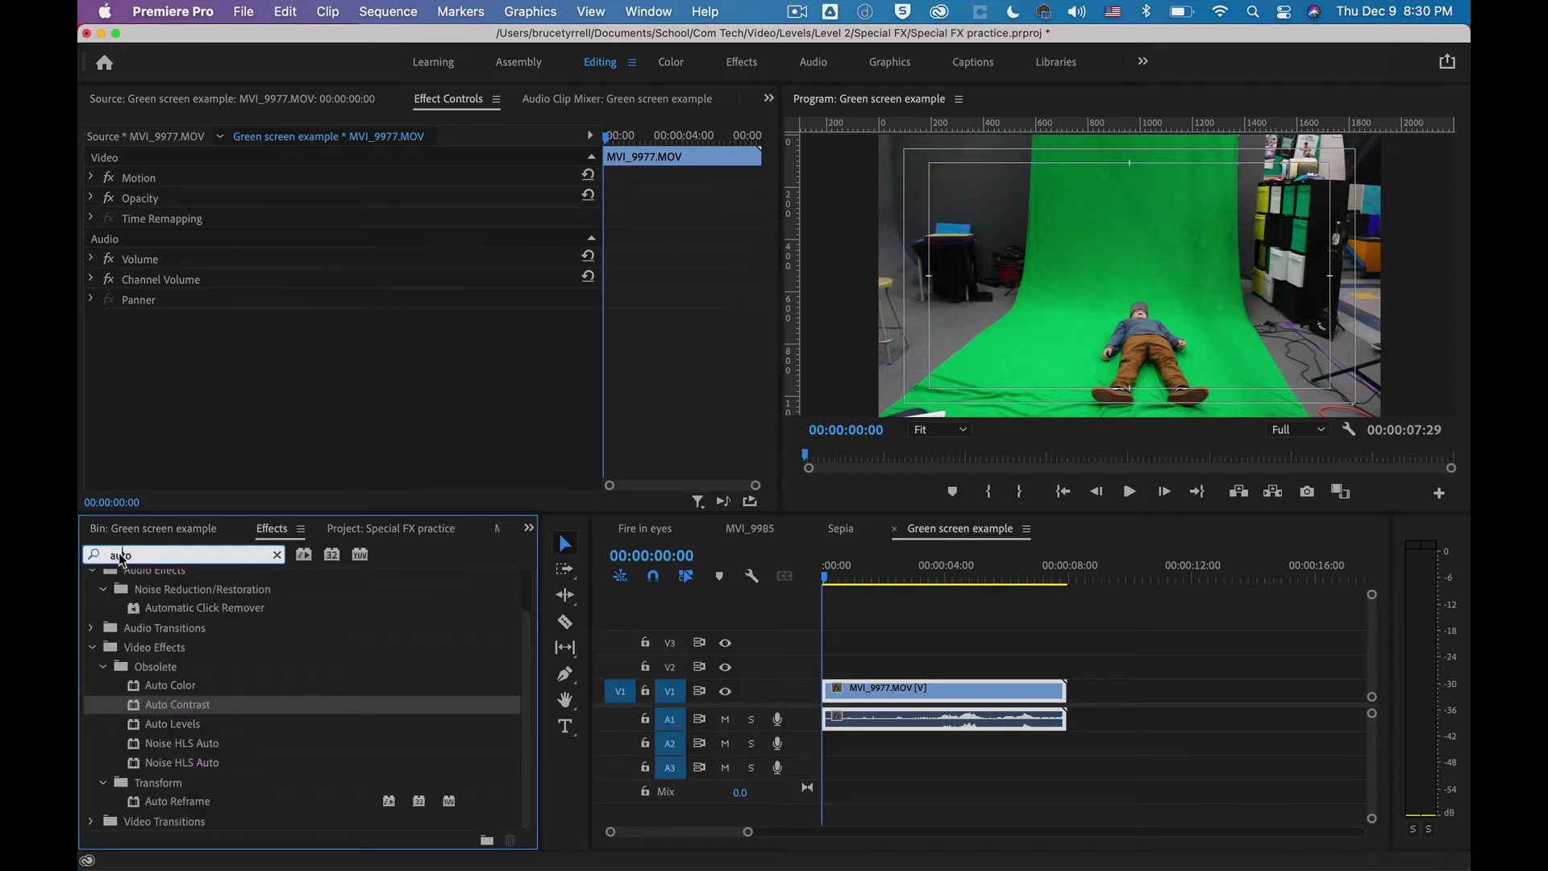
{"action": "type", "text": "crop"}
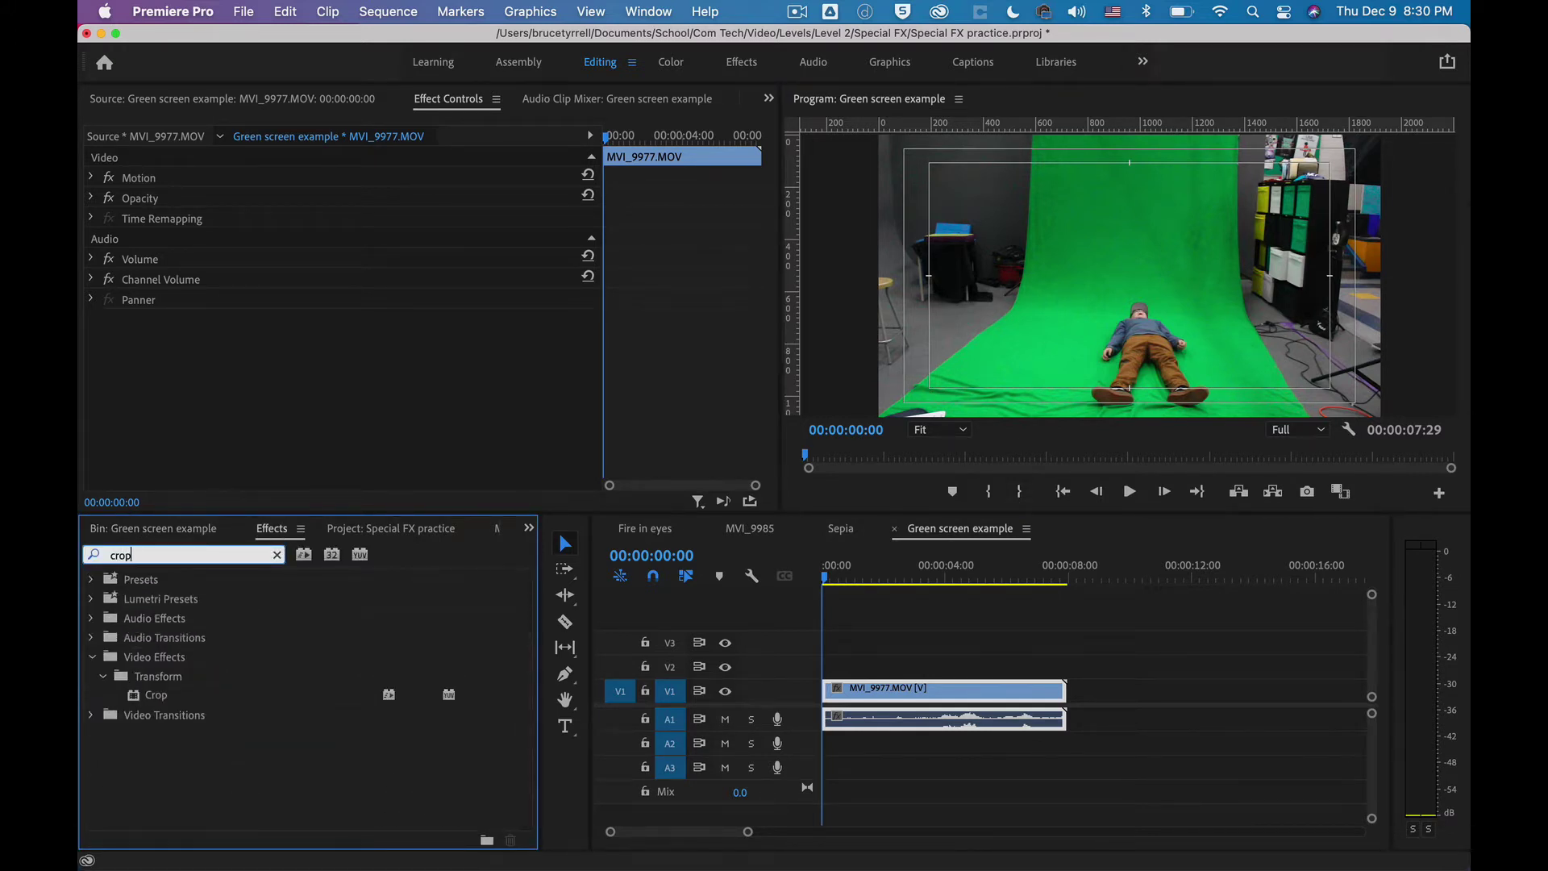
{"action": "double_click", "coordinate": [161, 703]}
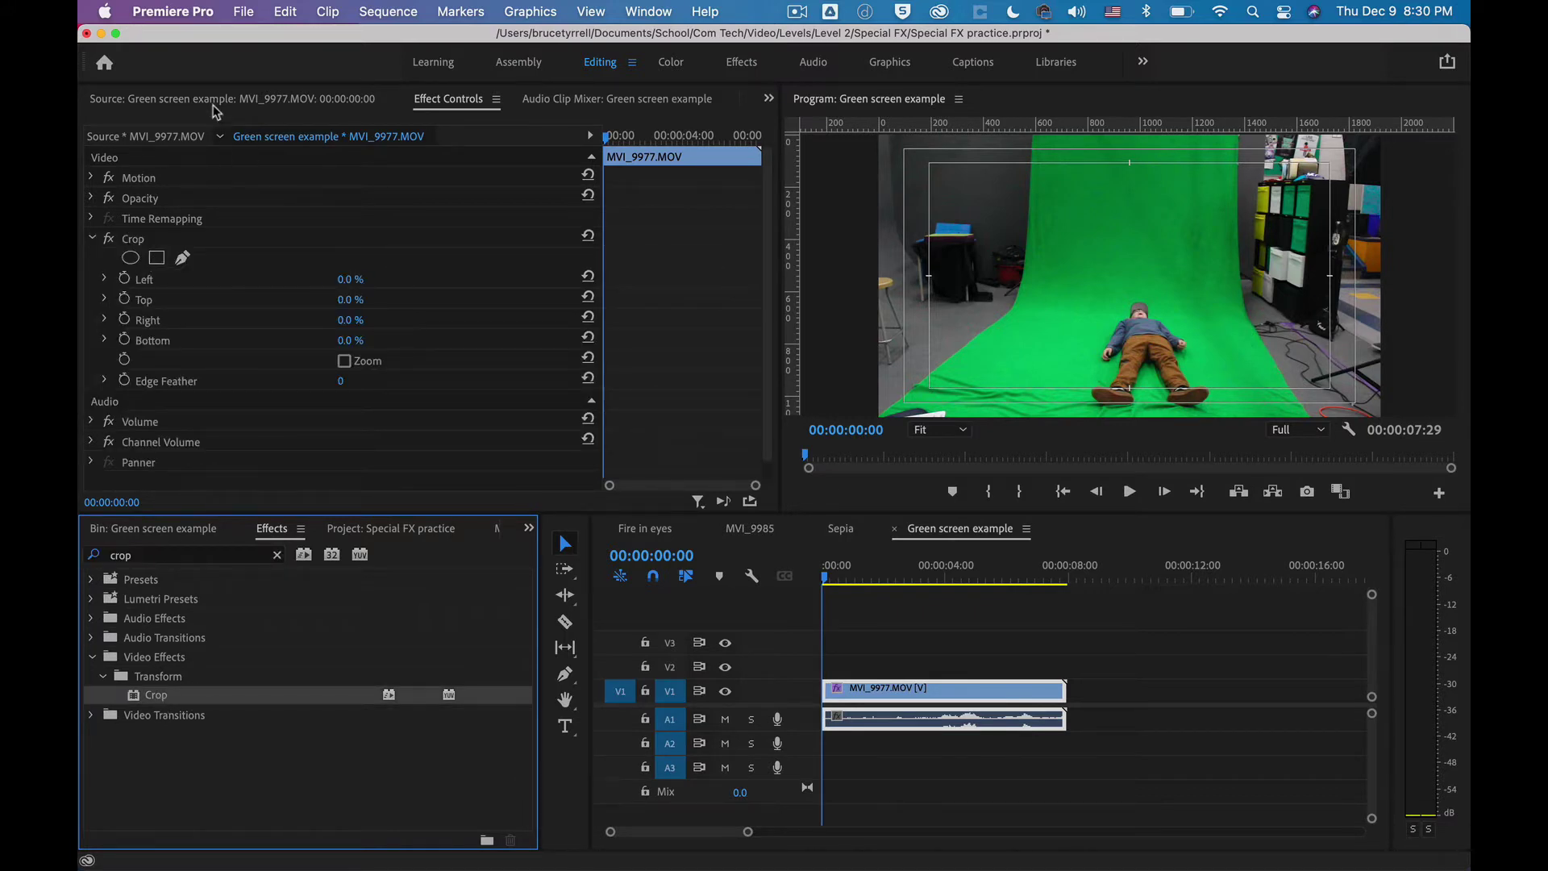
{"action": "left_click", "coordinate": [911, 691]}
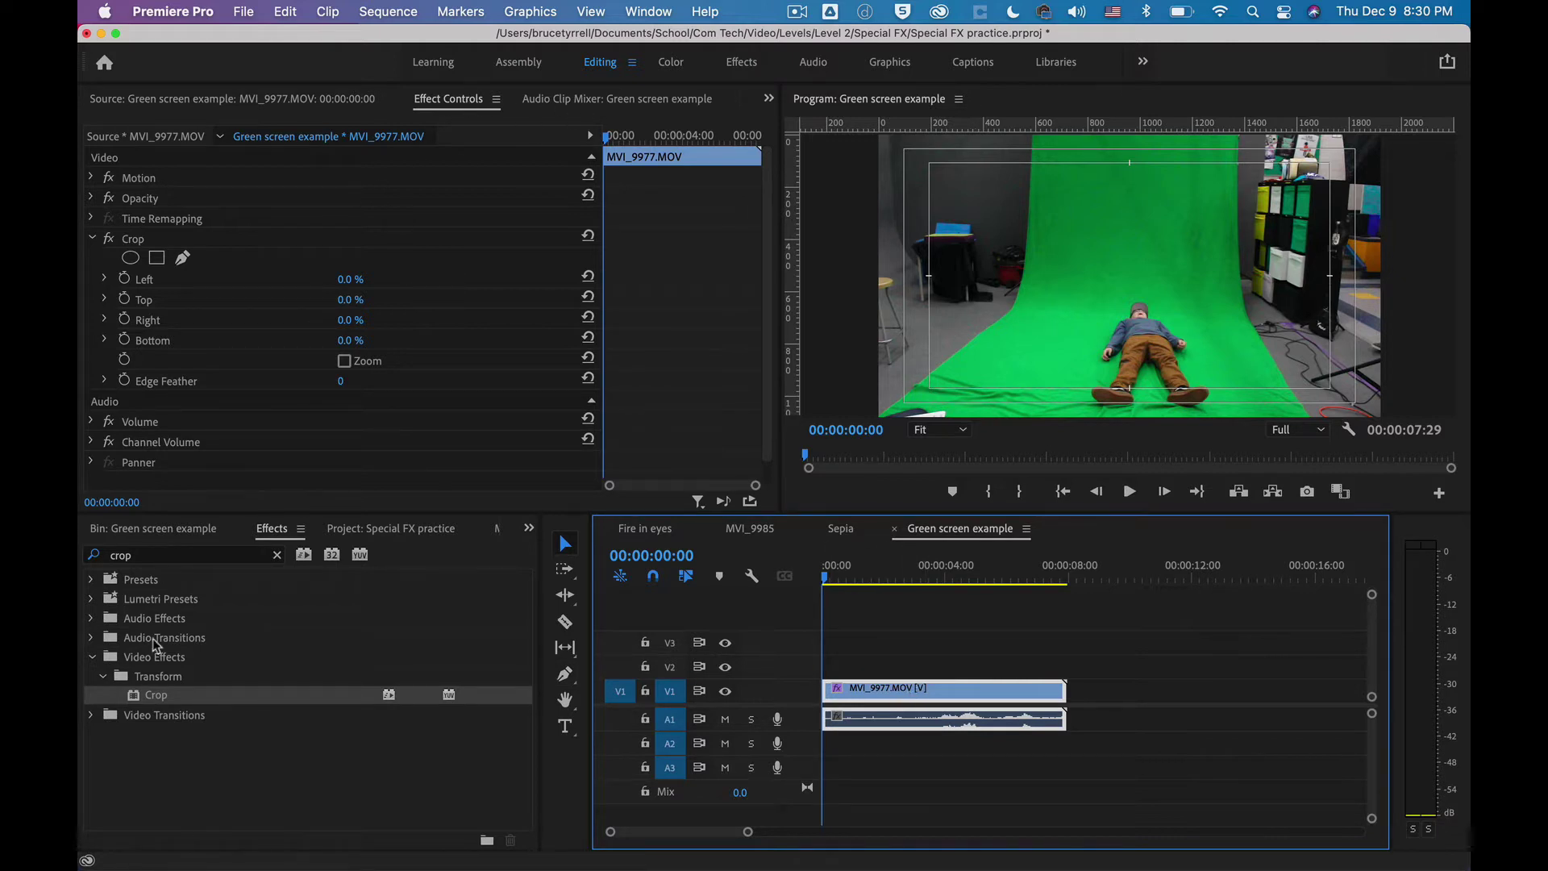
{"action": "left_click_drag", "start_coordinate": [262, 690], "coordinate": [879, 703]}
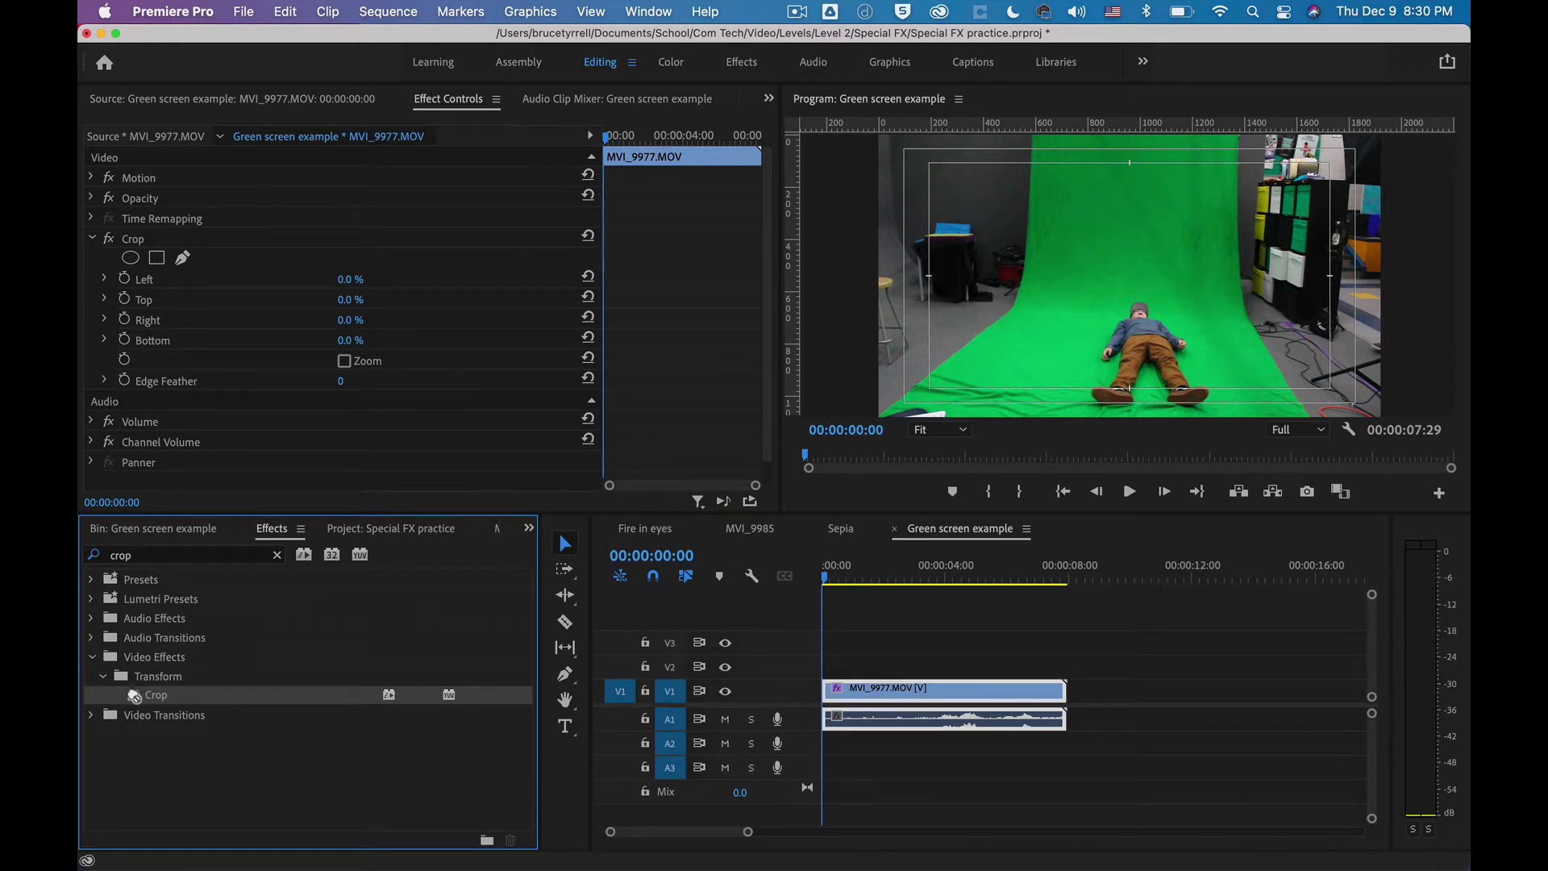
Draw a closed freeform mask for the Crop effect just inside the green backdrop's edges, enclosing the person lying on it
{"action": "left_click", "coordinate": [183, 258]}
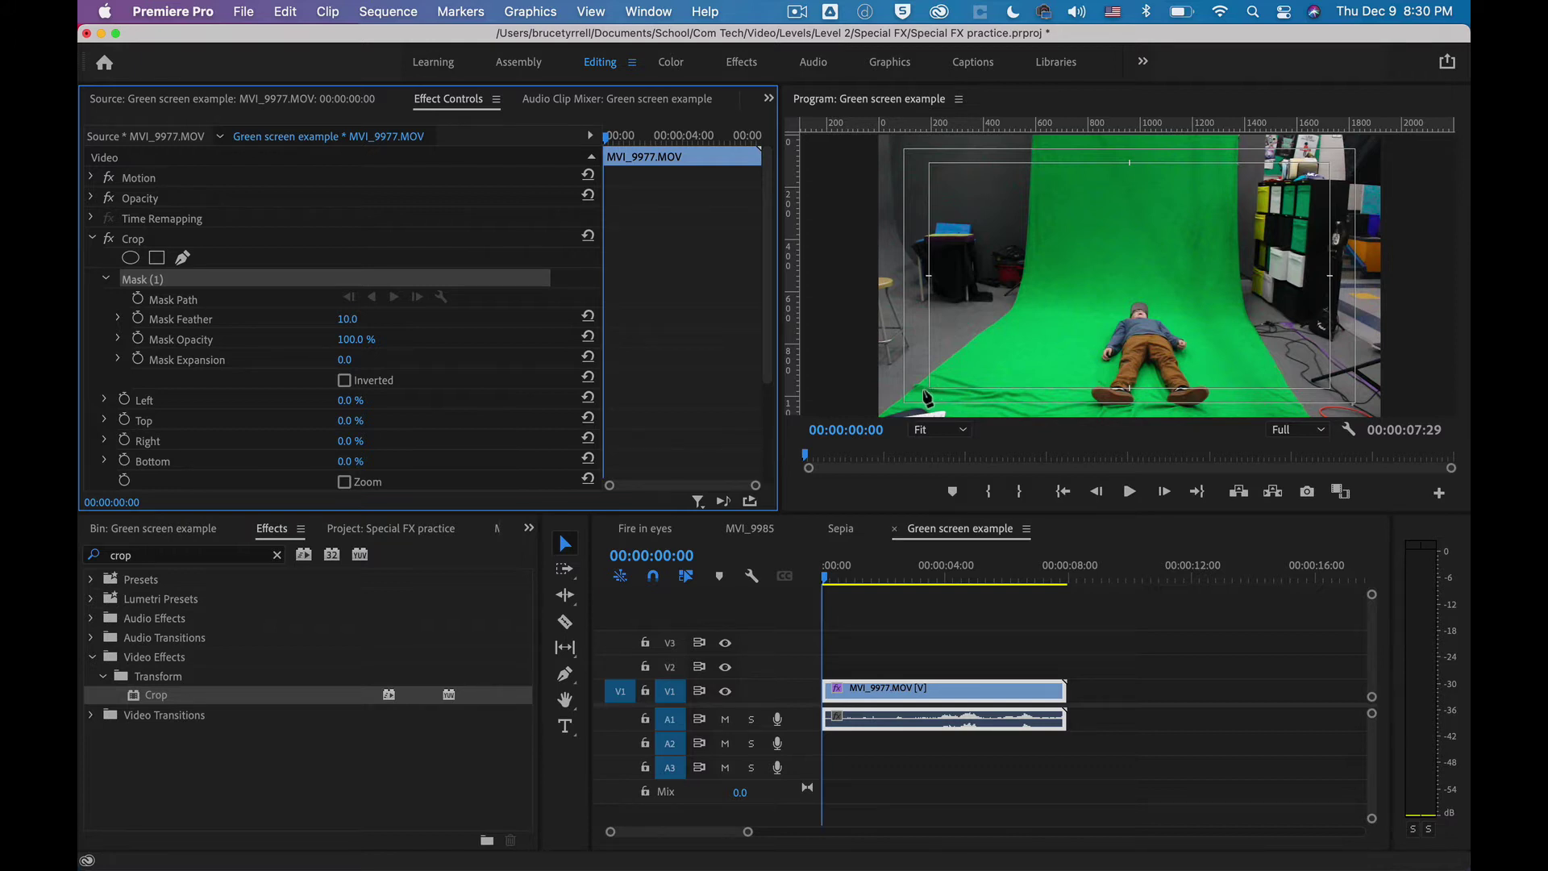
{"action": "left_click", "coordinate": [924, 390]}
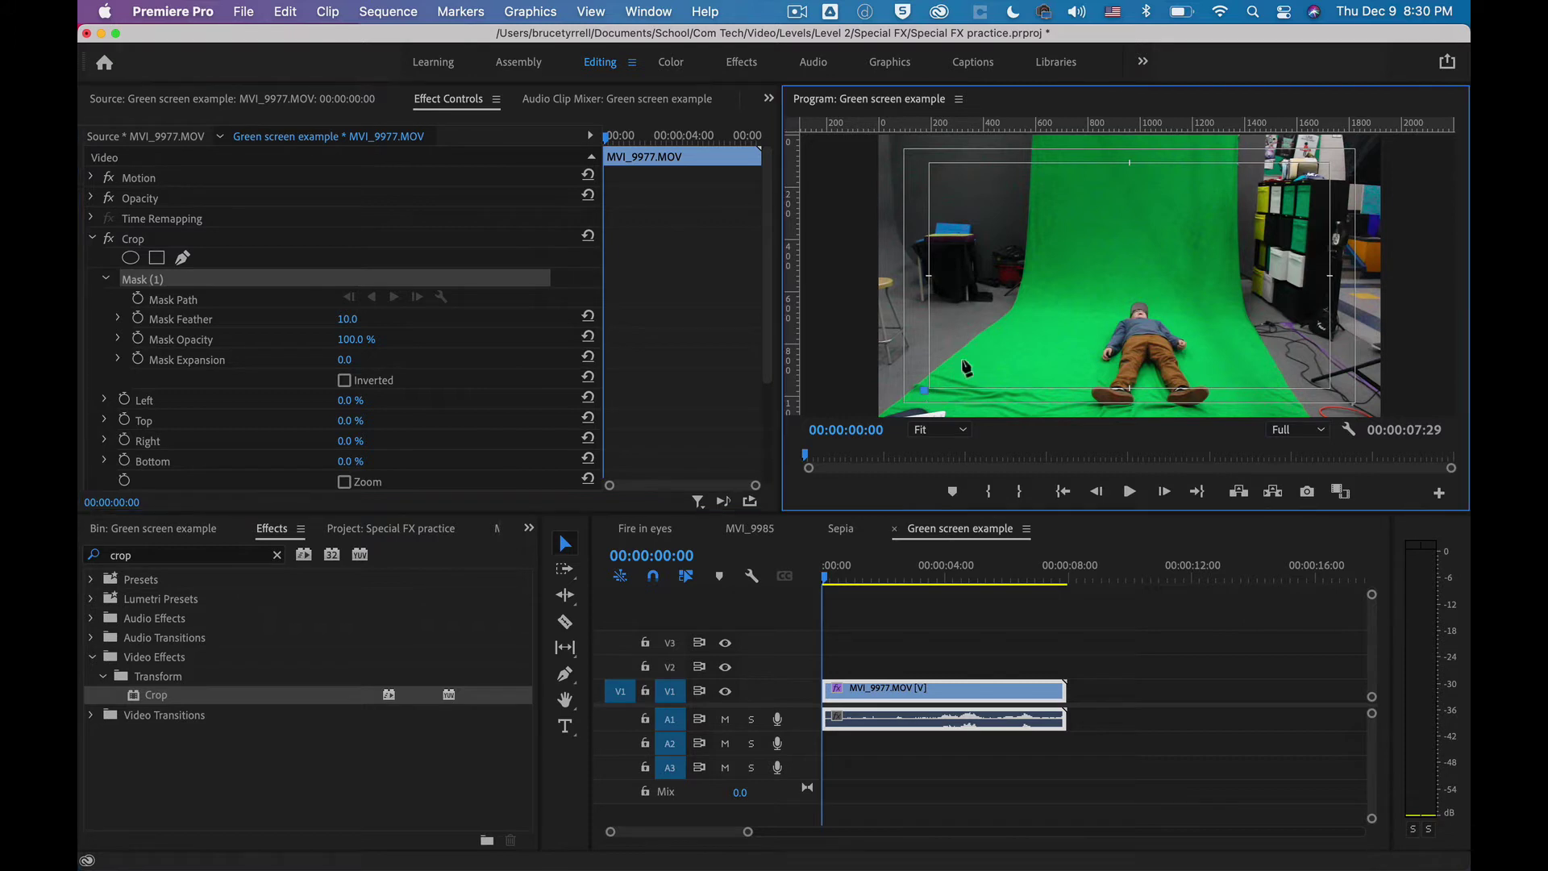
{"action": "left_click", "coordinate": [1019, 313]}
{"action": "left_click", "coordinate": [1040, 266]}
{"action": "left_click", "coordinate": [1043, 195]}
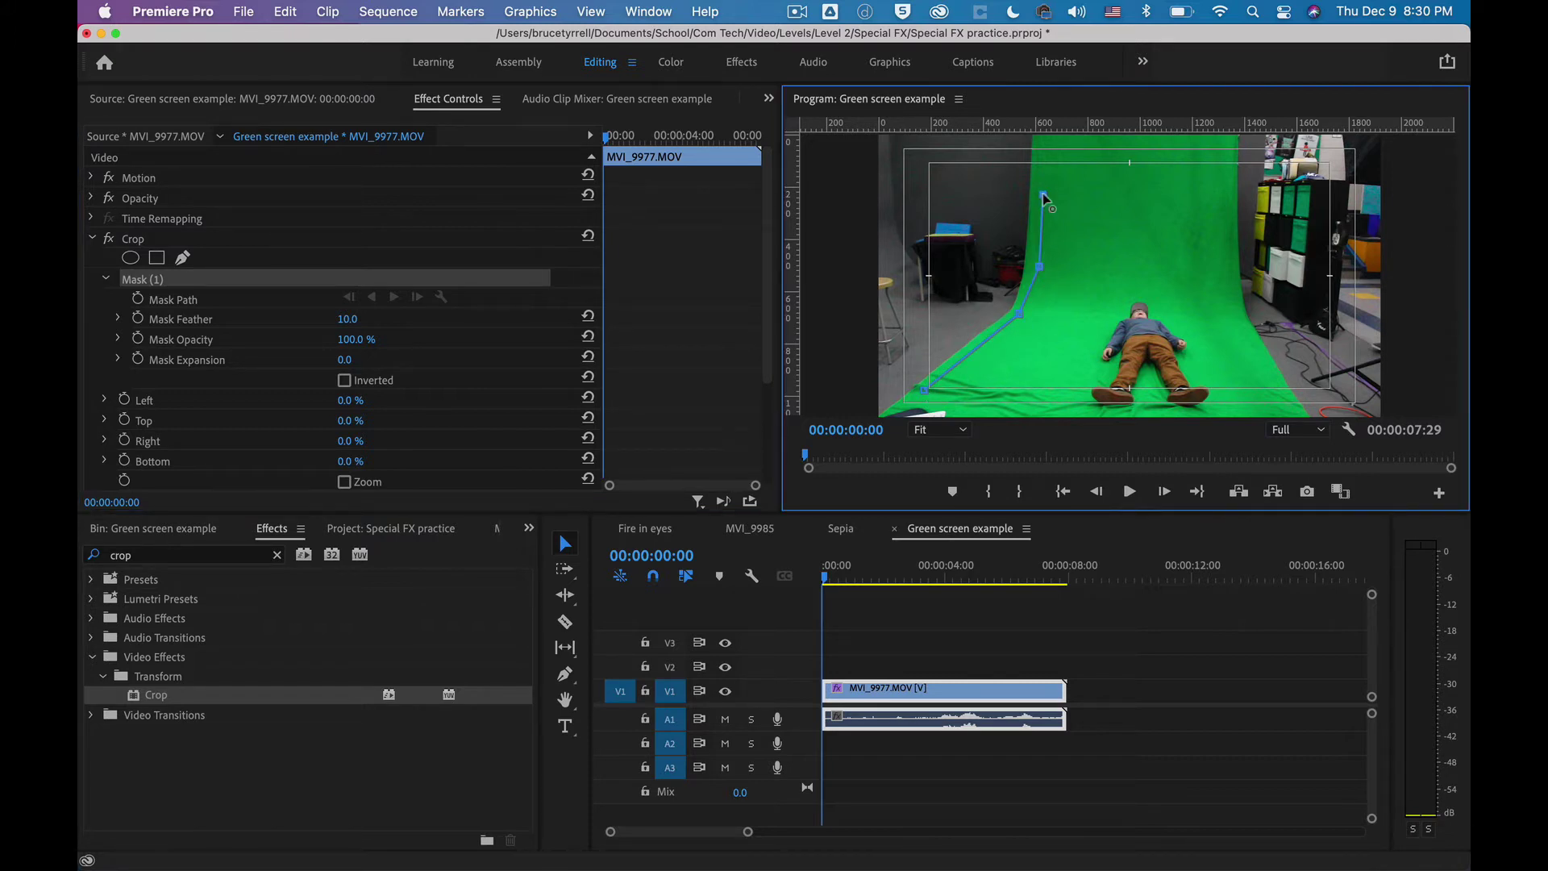
{"action": "left_click", "coordinate": [1044, 144]}
{"action": "left_click", "coordinate": [1231, 146]}
{"action": "left_click", "coordinate": [1231, 294]}
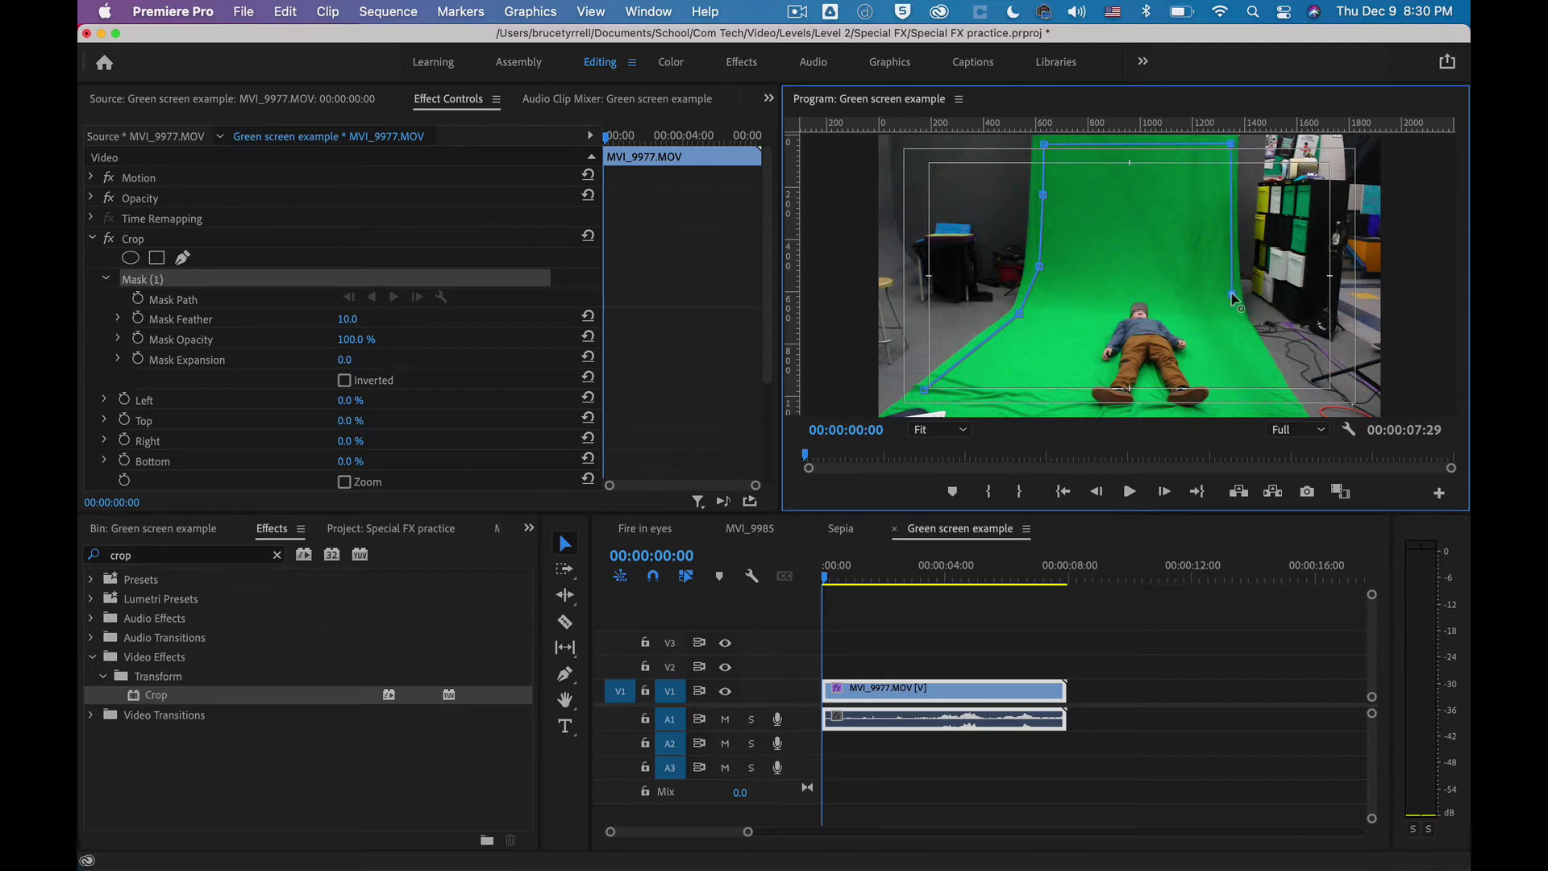
{"action": "left_click", "coordinate": [1252, 340]}
{"action": "left_click", "coordinate": [967, 416]}
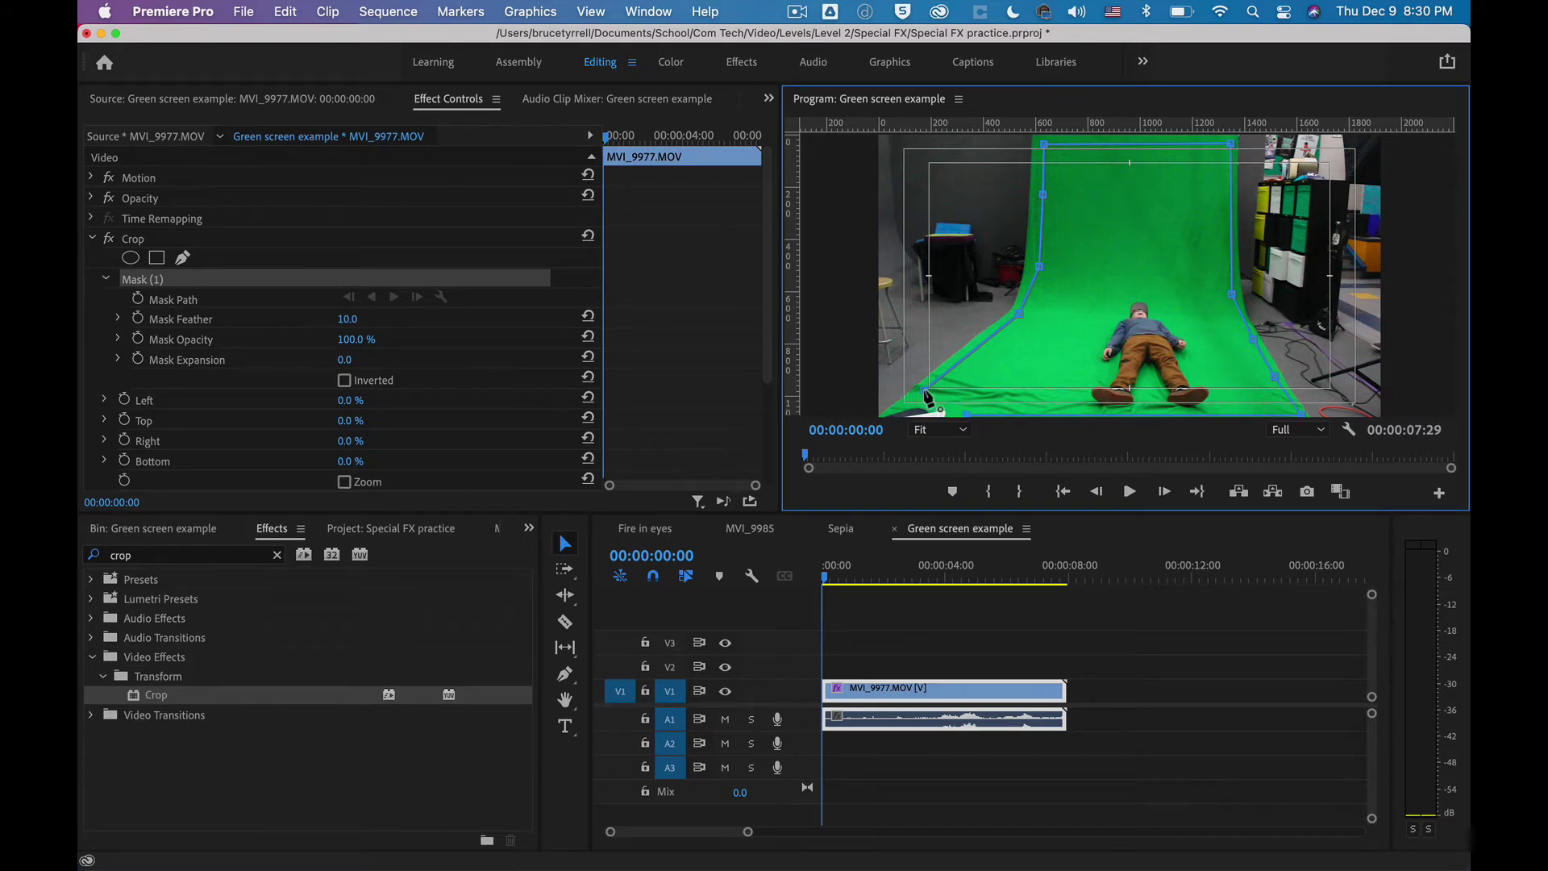
{"action": "left_click", "coordinate": [925, 392]}
Invert the Crop mask and set the Left crop to 100% to remove everything outside the green backdrop
{"action": "scroll", "coordinate": [247, 427], "scroll_direction": "down", "scroll_amount": 1}
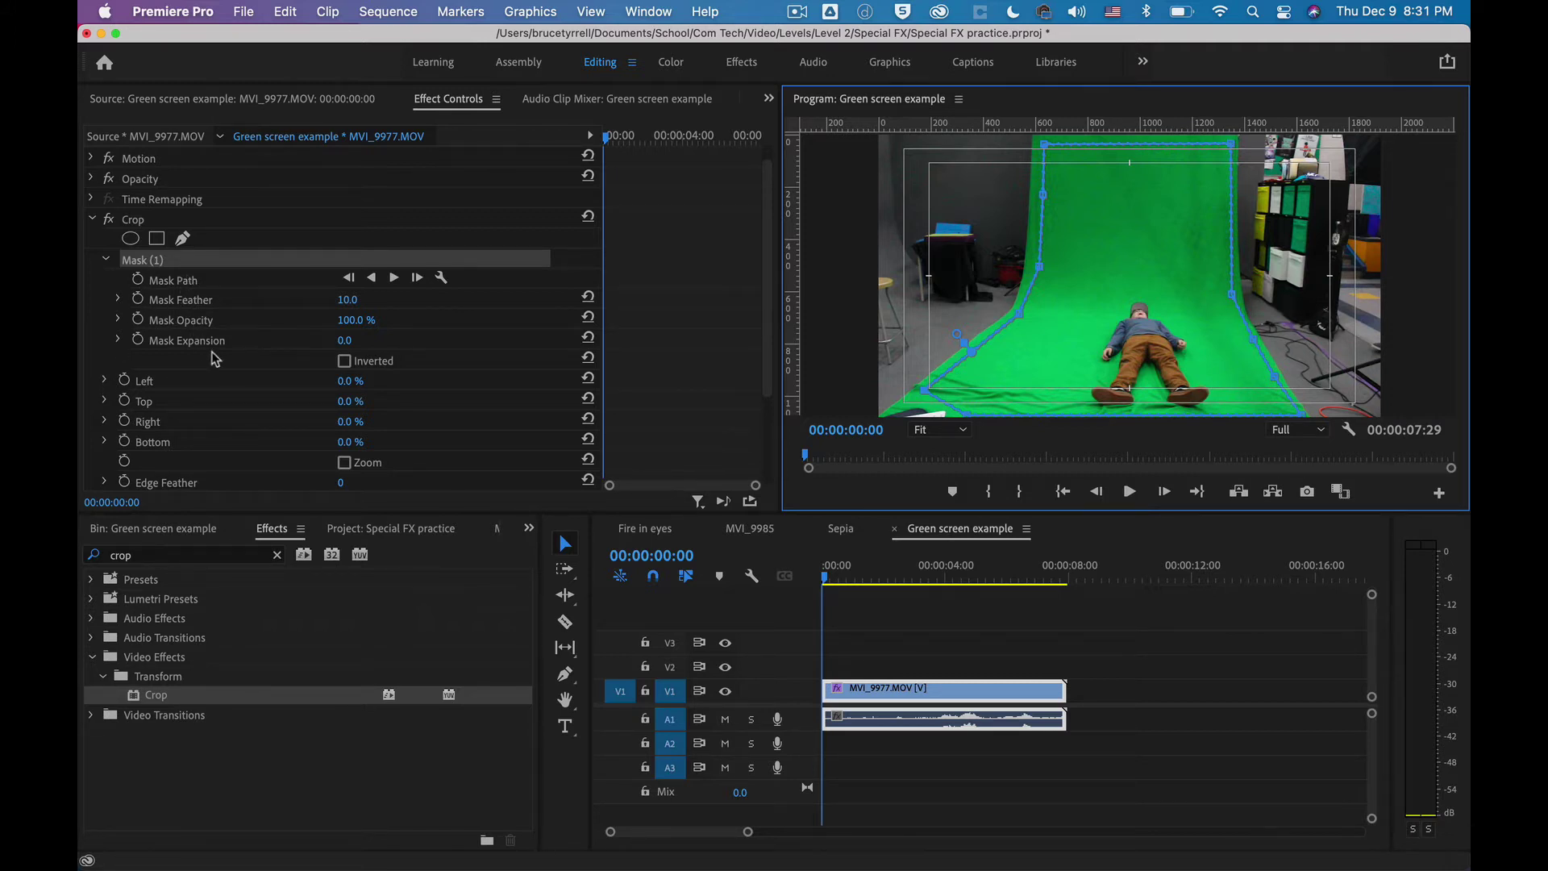
{"action": "left_click", "coordinate": [104, 380]}
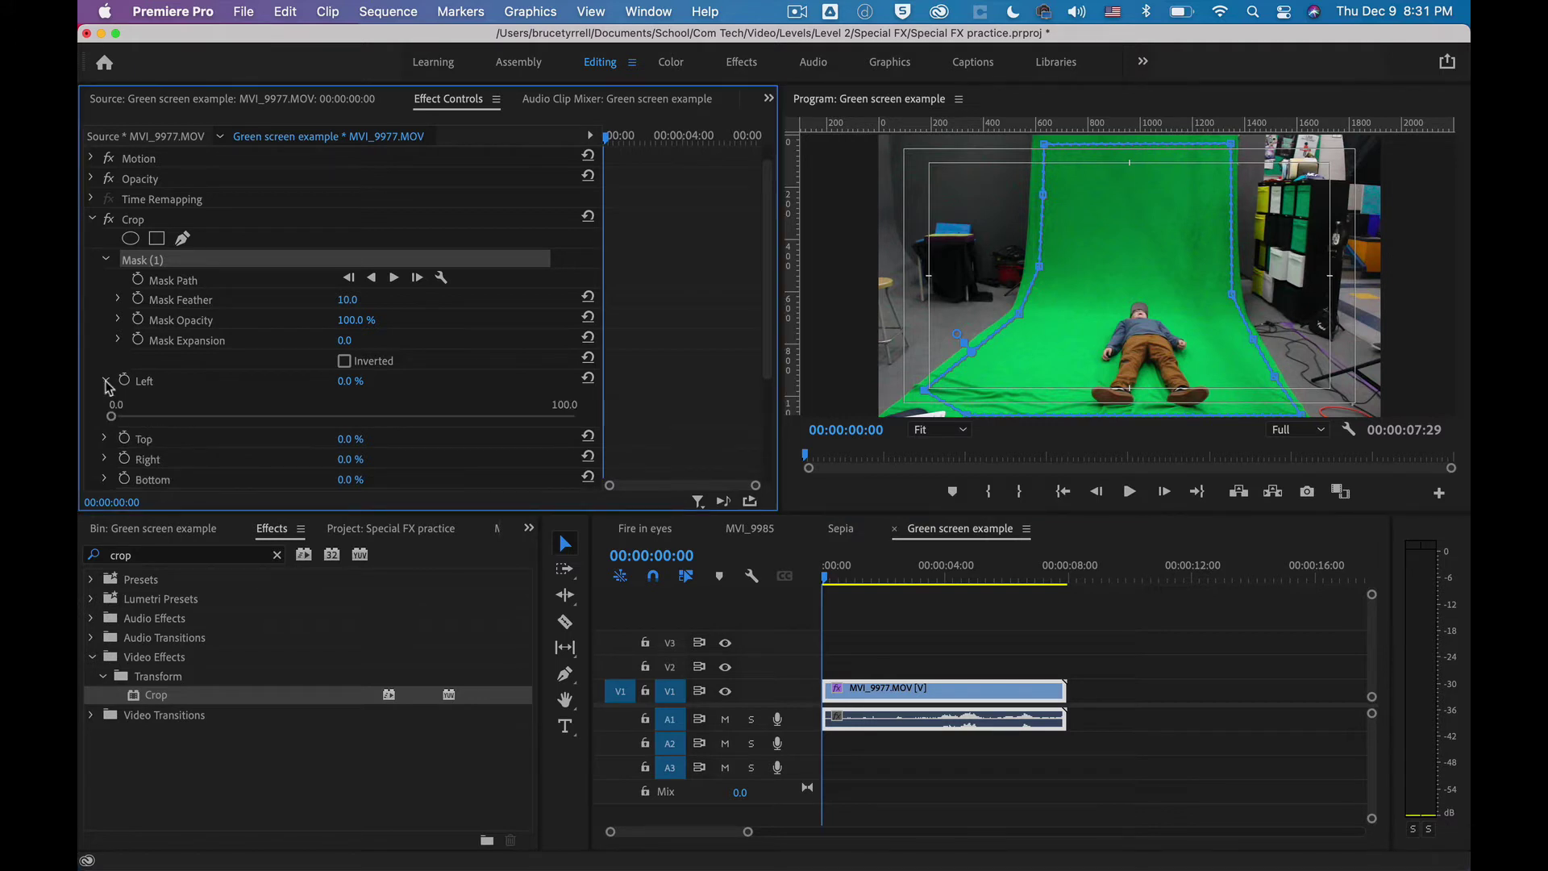
{"action": "left_click_drag", "start_coordinate": [112, 416], "coordinate": [356, 418]}
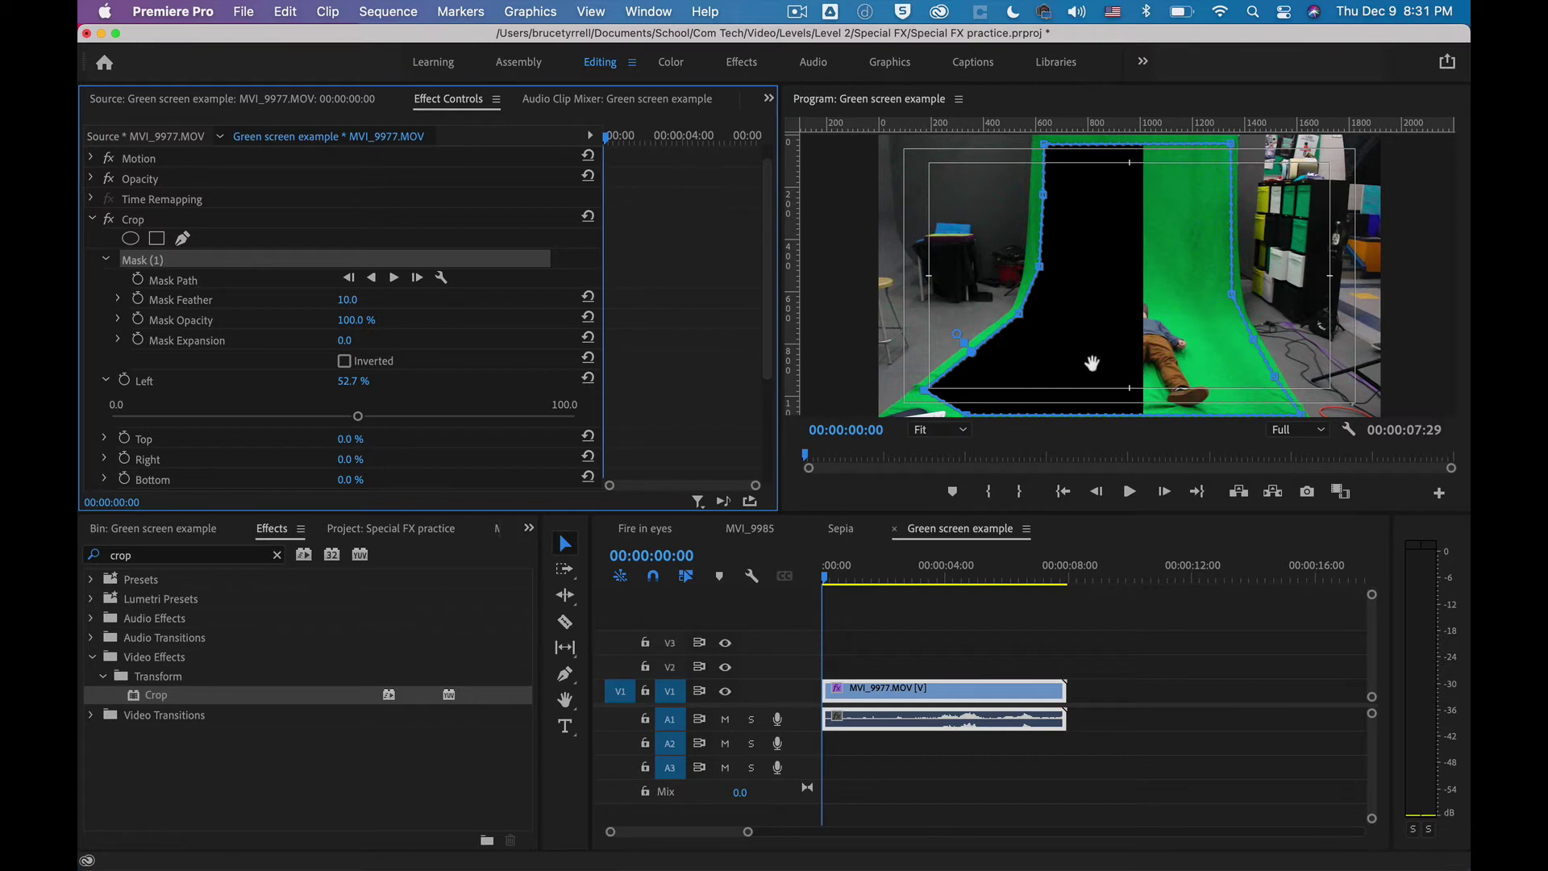
{"action": "left_click", "coordinate": [345, 361]}
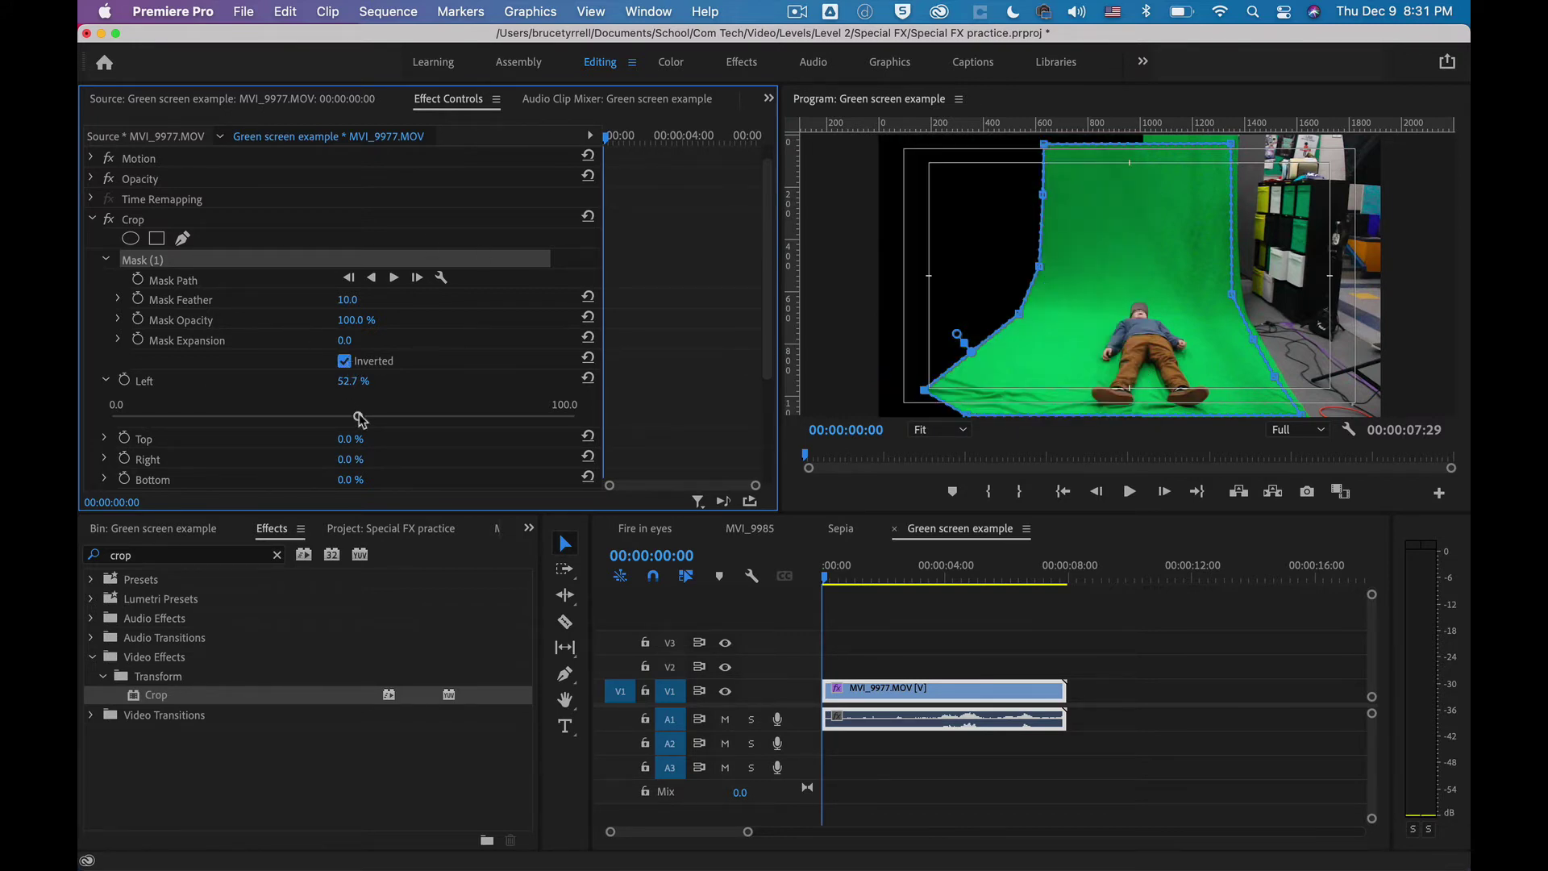
{"action": "left_click_drag", "start_coordinate": [358, 417], "coordinate": [725, 391]}
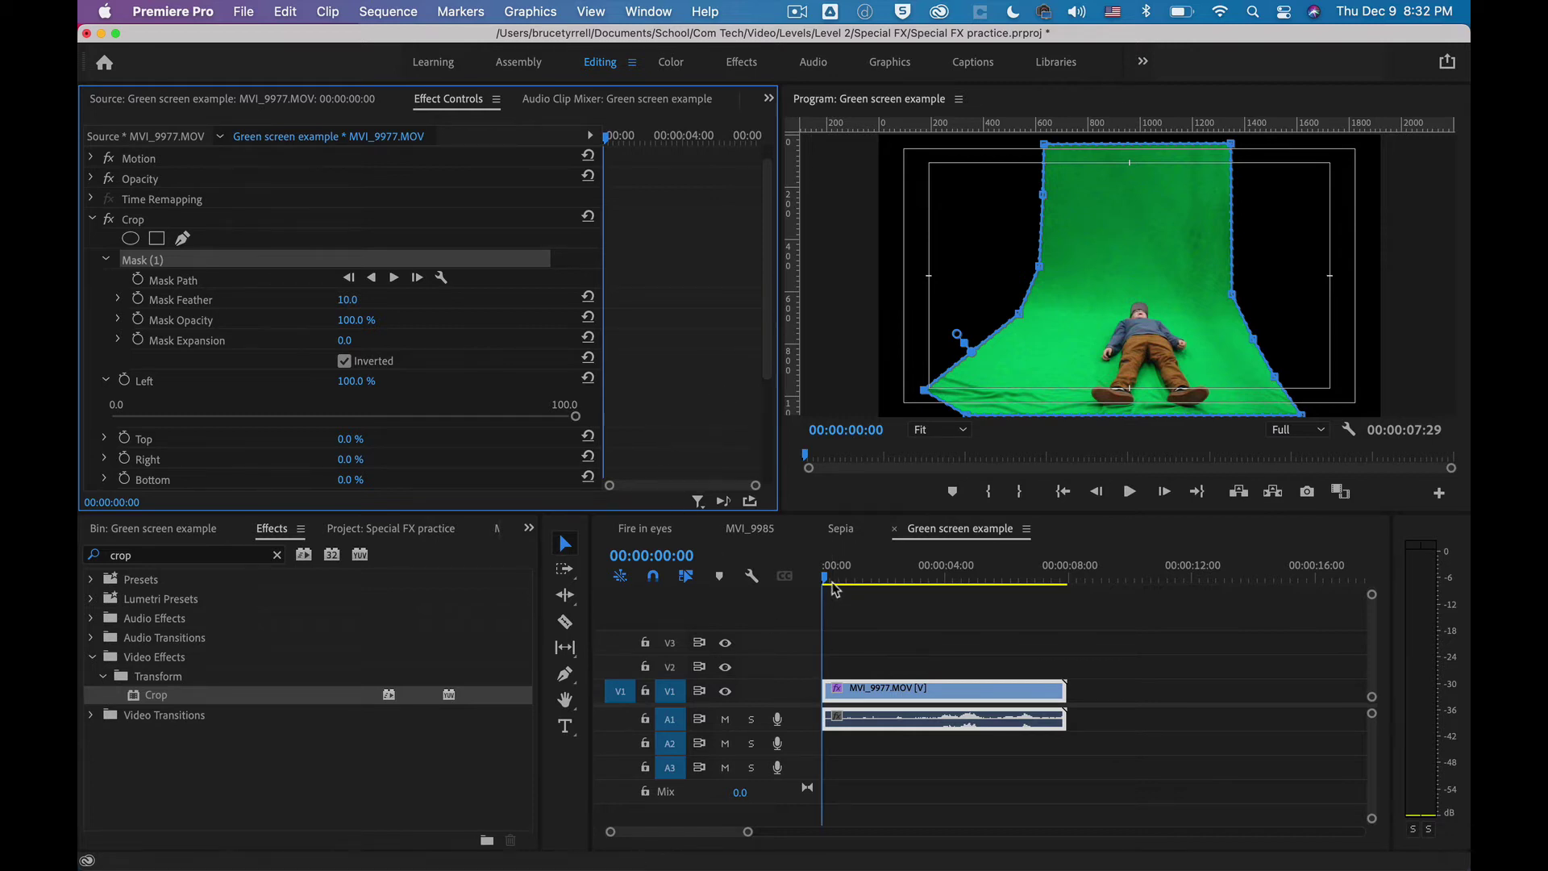
Scrub through the clip's opening seconds to check the crop, return to the start, and collapse the Crop settings
{"action": "left_click_drag", "start_coordinate": [827, 582], "coordinate": [895, 575]}
{"action": "left_click_drag", "start_coordinate": [841, 574], "coordinate": [815, 574]}
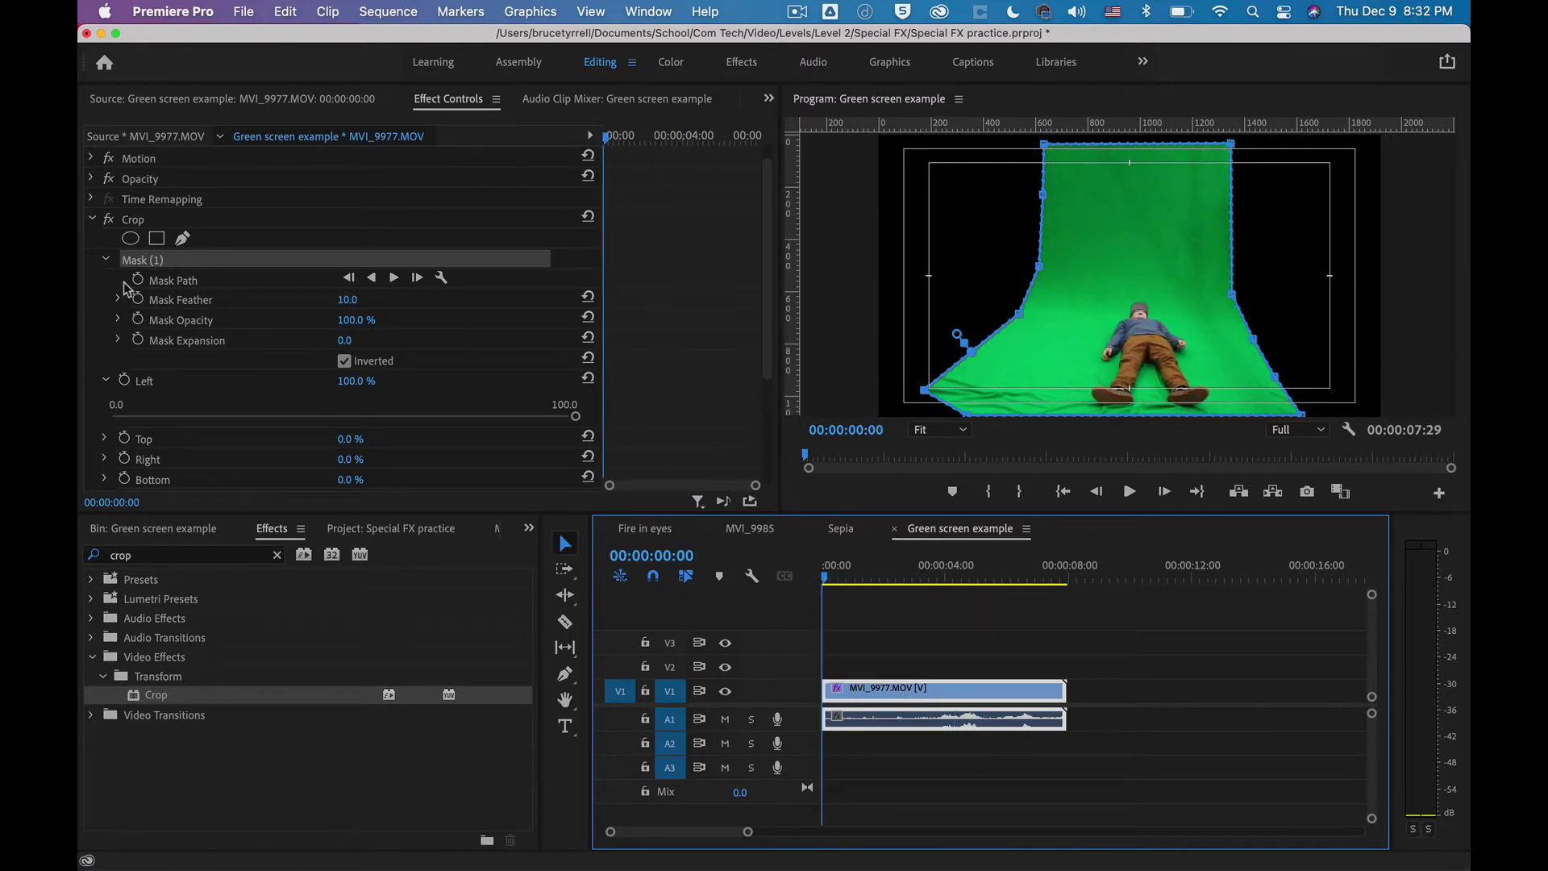
{"action": "left_click", "coordinate": [92, 219]}
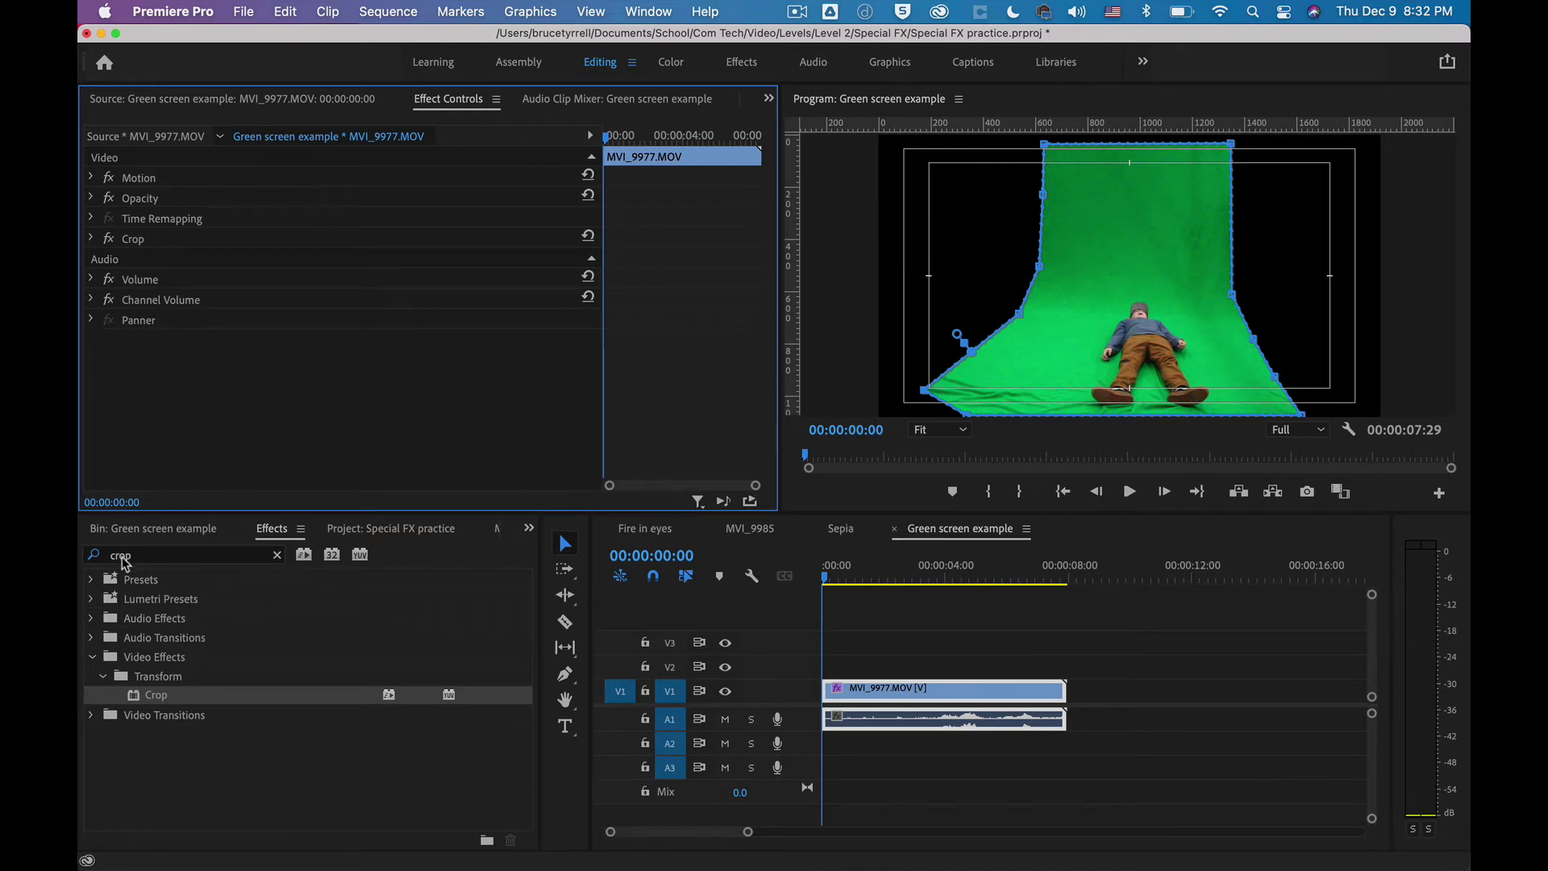
Consult step 2 of the green screen document in Chrome, and apply Auto Contrast to the clip in Premiere Pro
{"action": "key", "text": "super+Tab"}
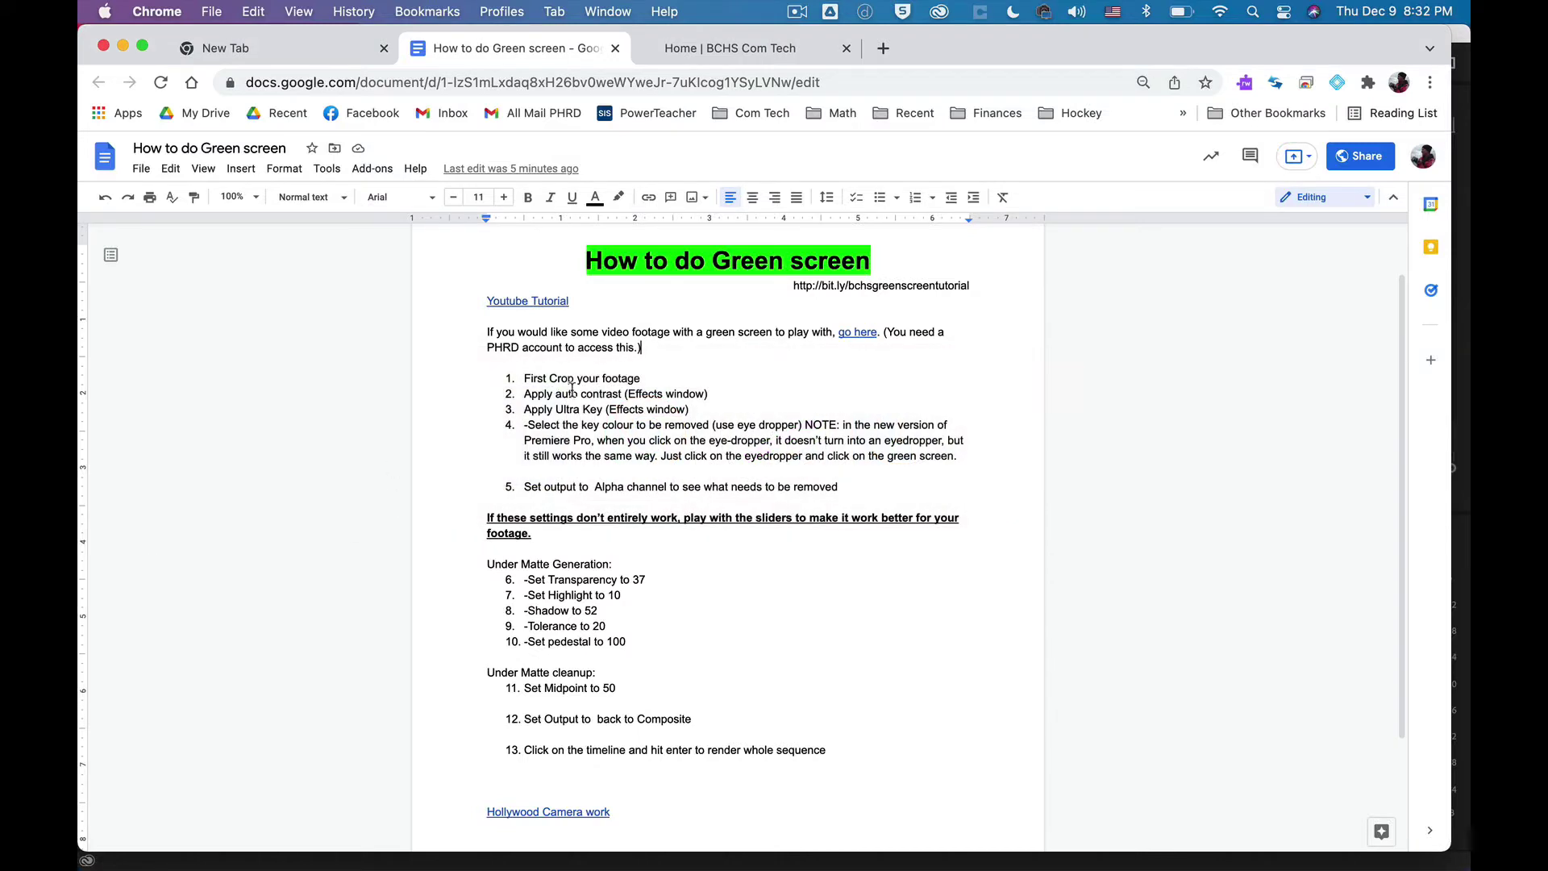
{"action": "triple_click", "coordinate": [567, 394]}
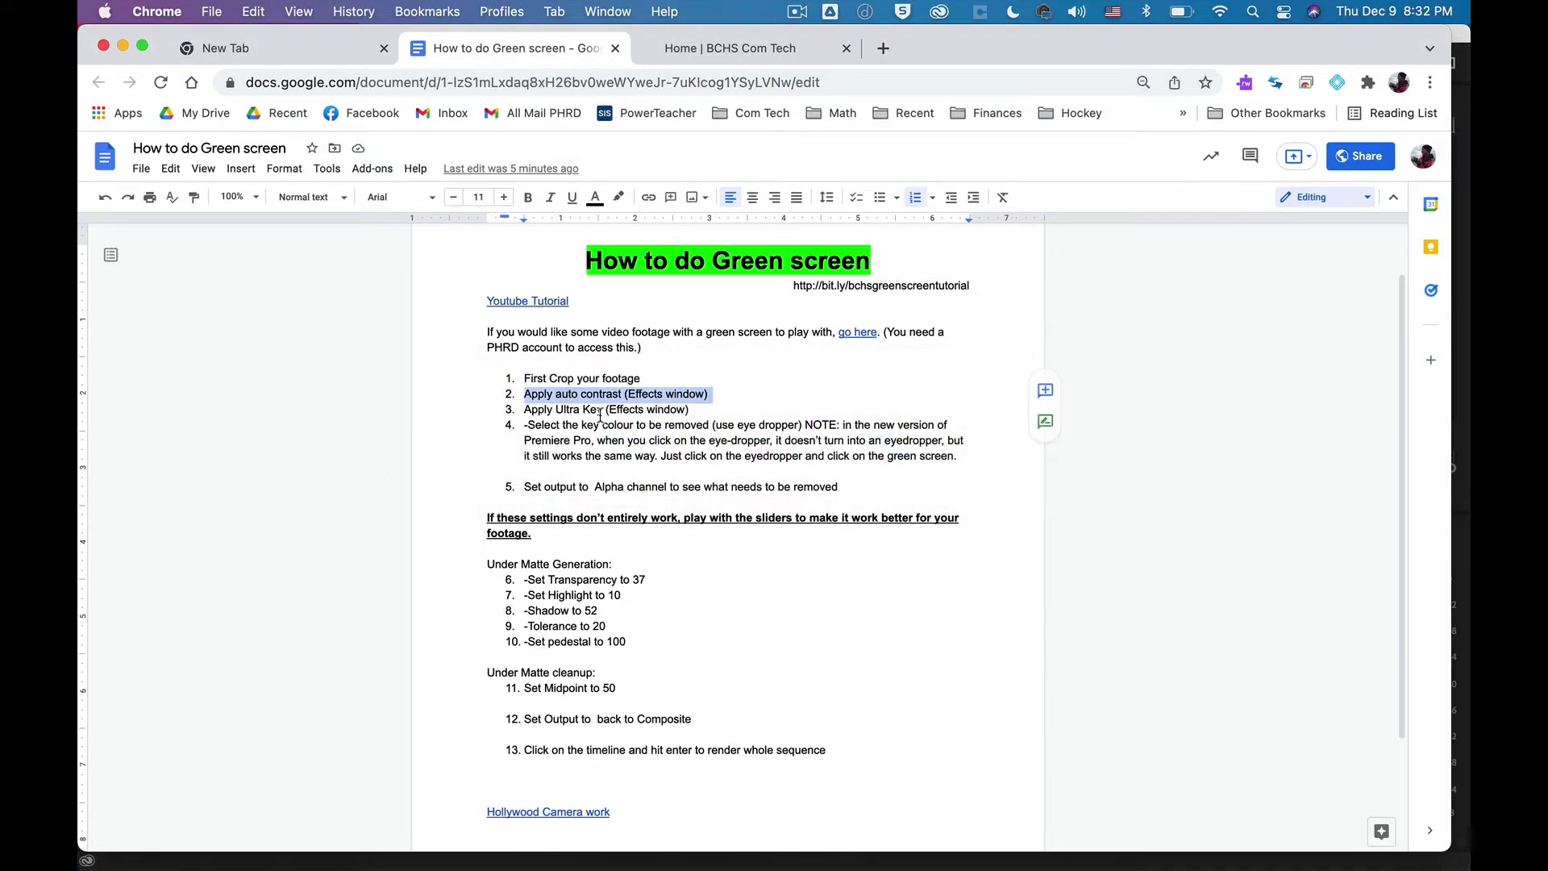
{"action": "key", "text": "super+Tab"}
{"action": "left_click", "coordinate": [122, 554]}
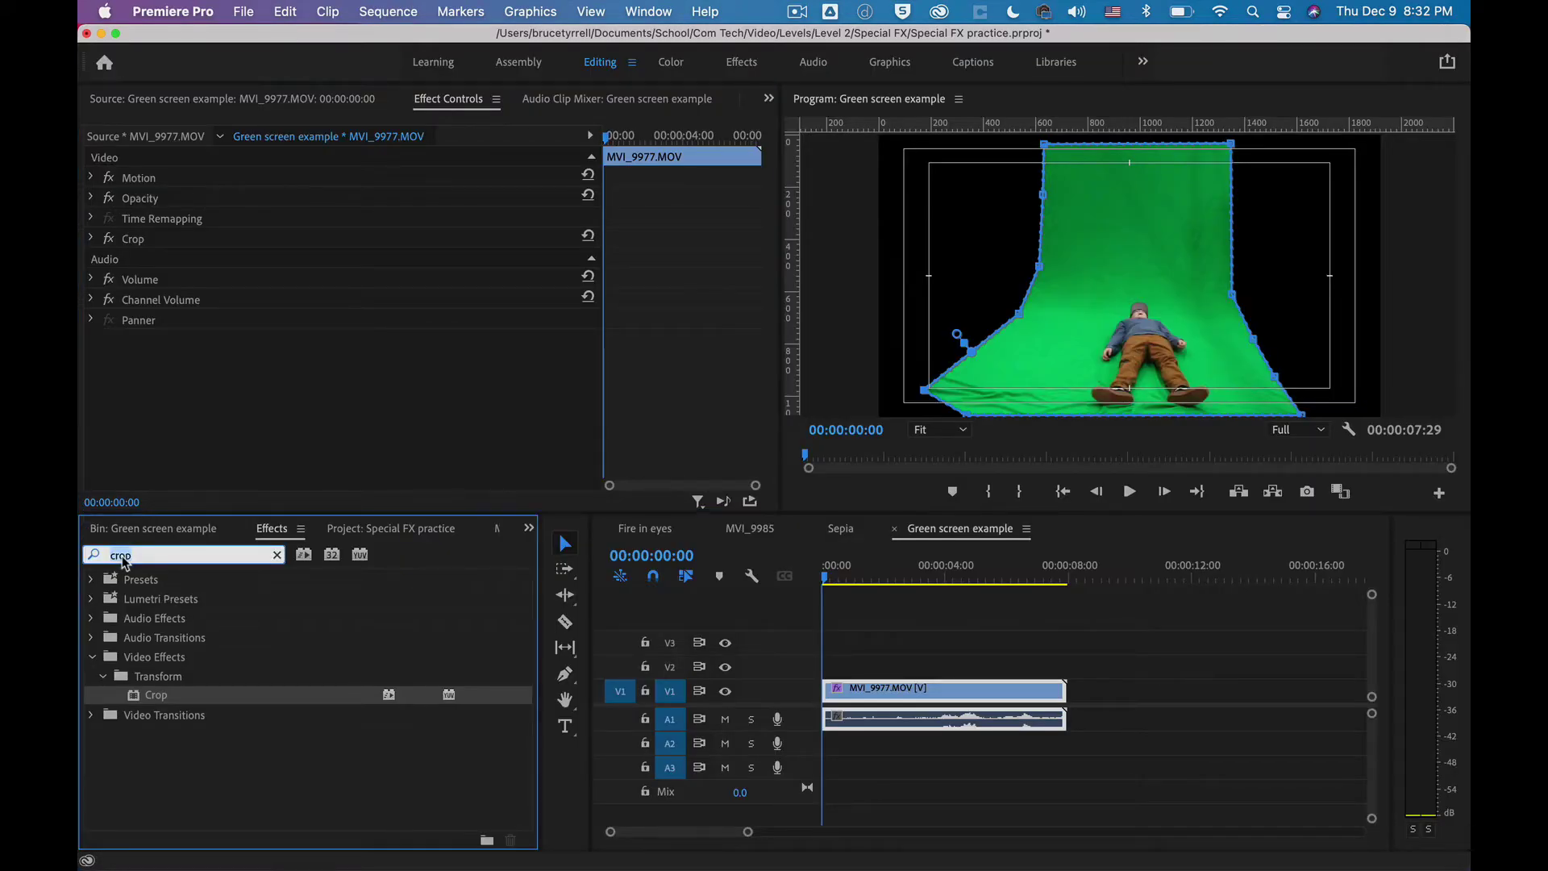
{"action": "type", "text": "auto"}
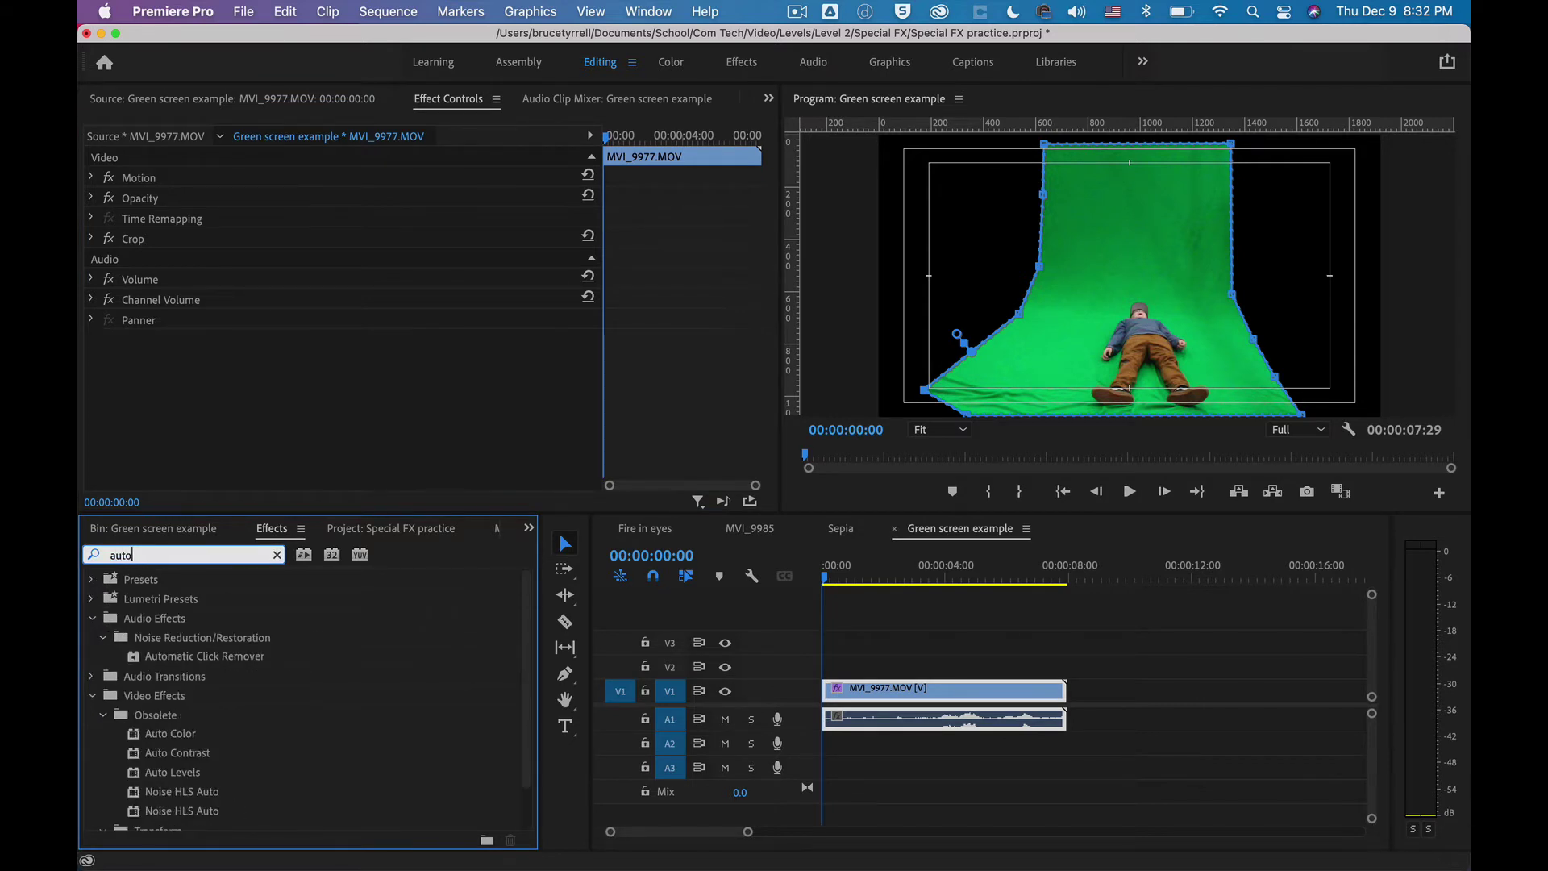
{"action": "double_click", "coordinate": [156, 753]}
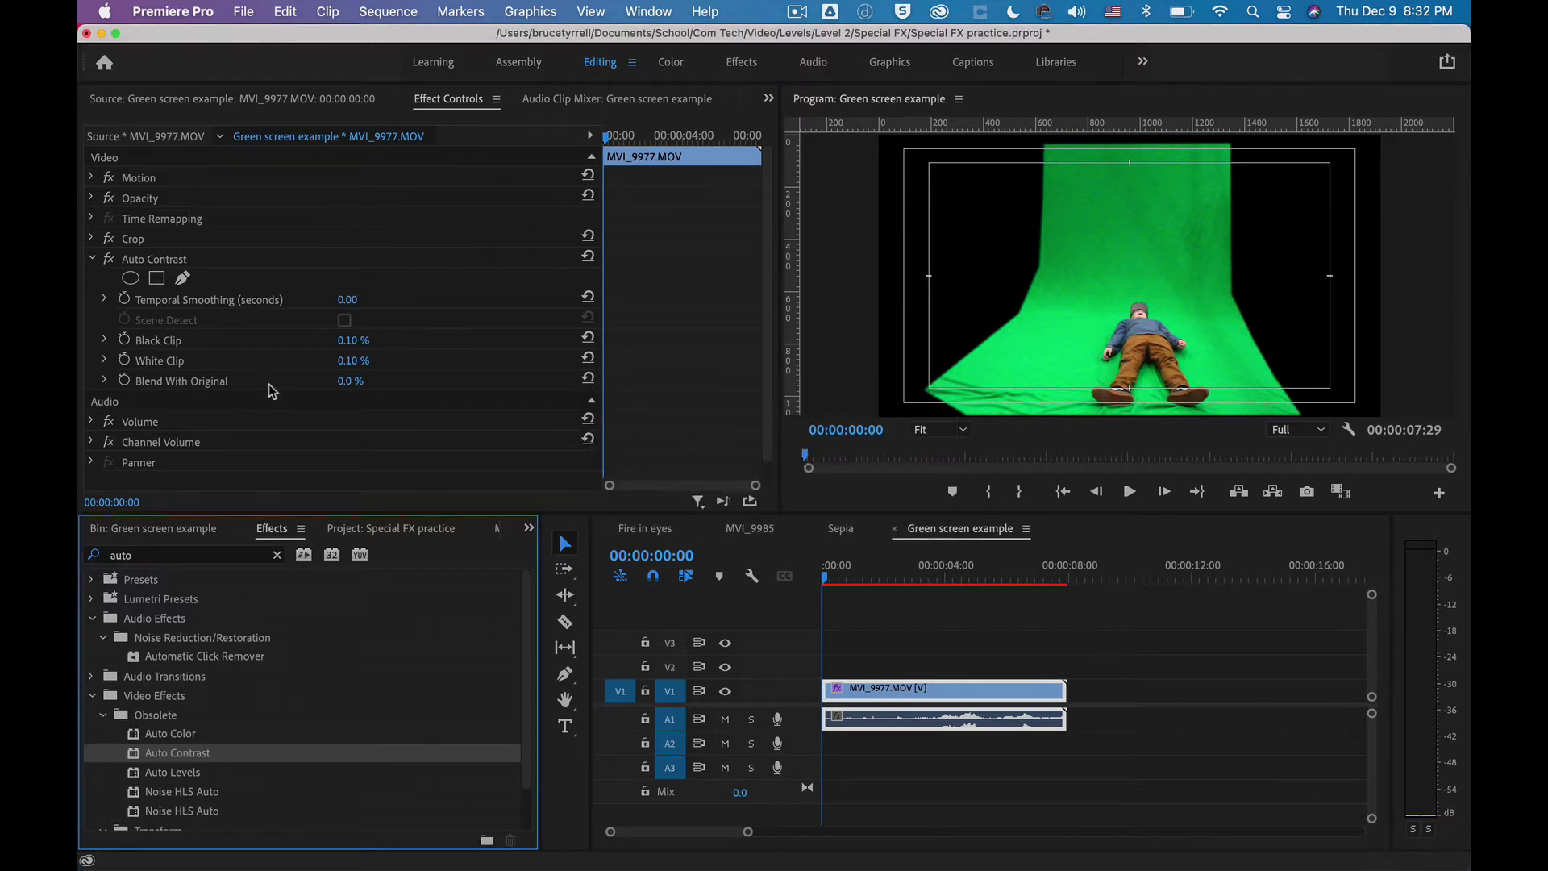
{"action": "left_click", "coordinate": [92, 258]}
Consult step 3 of the green screen document in Chrome, and apply Ultra Key to the clip in Premiere Pro
{"action": "key", "text": "super+Tab"}
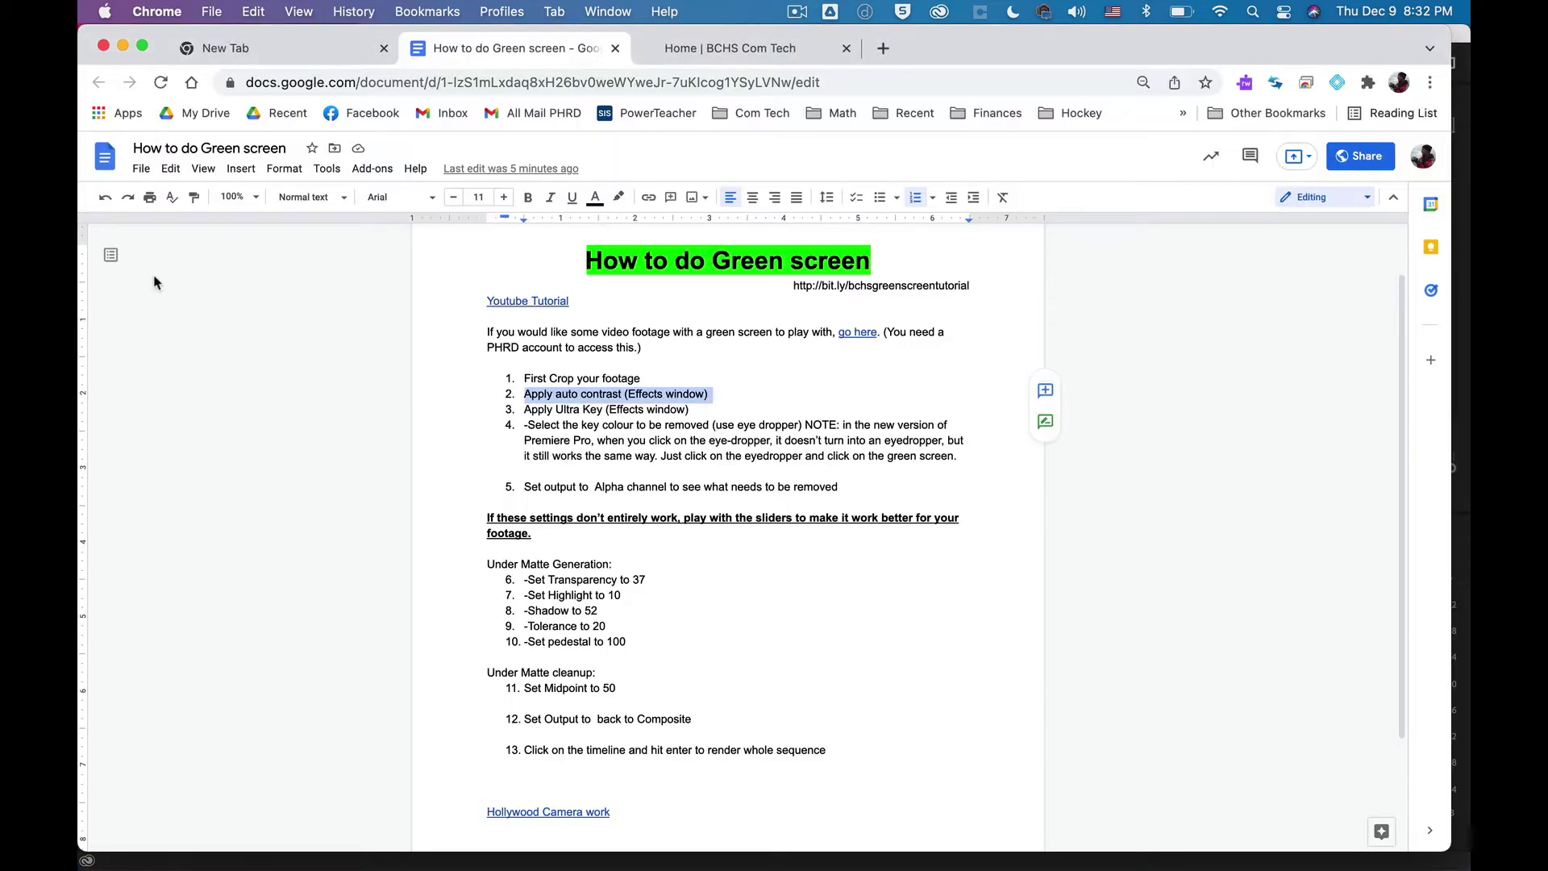
{"action": "left_click", "coordinate": [594, 410]}
{"action": "triple_click", "coordinate": [594, 410]}
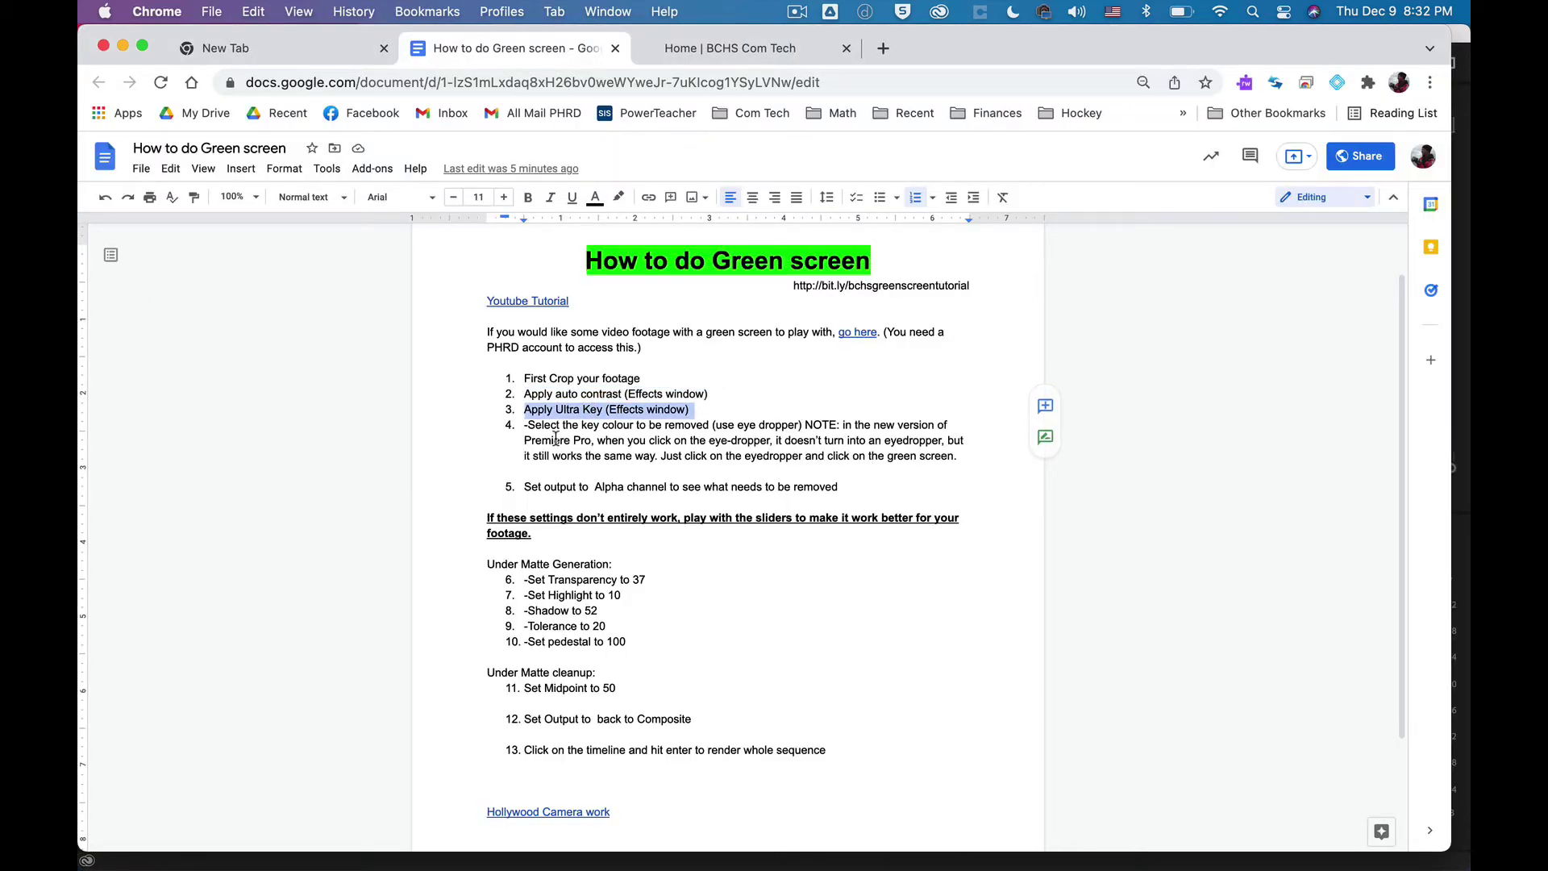
{"action": "key", "text": "super+Tab"}
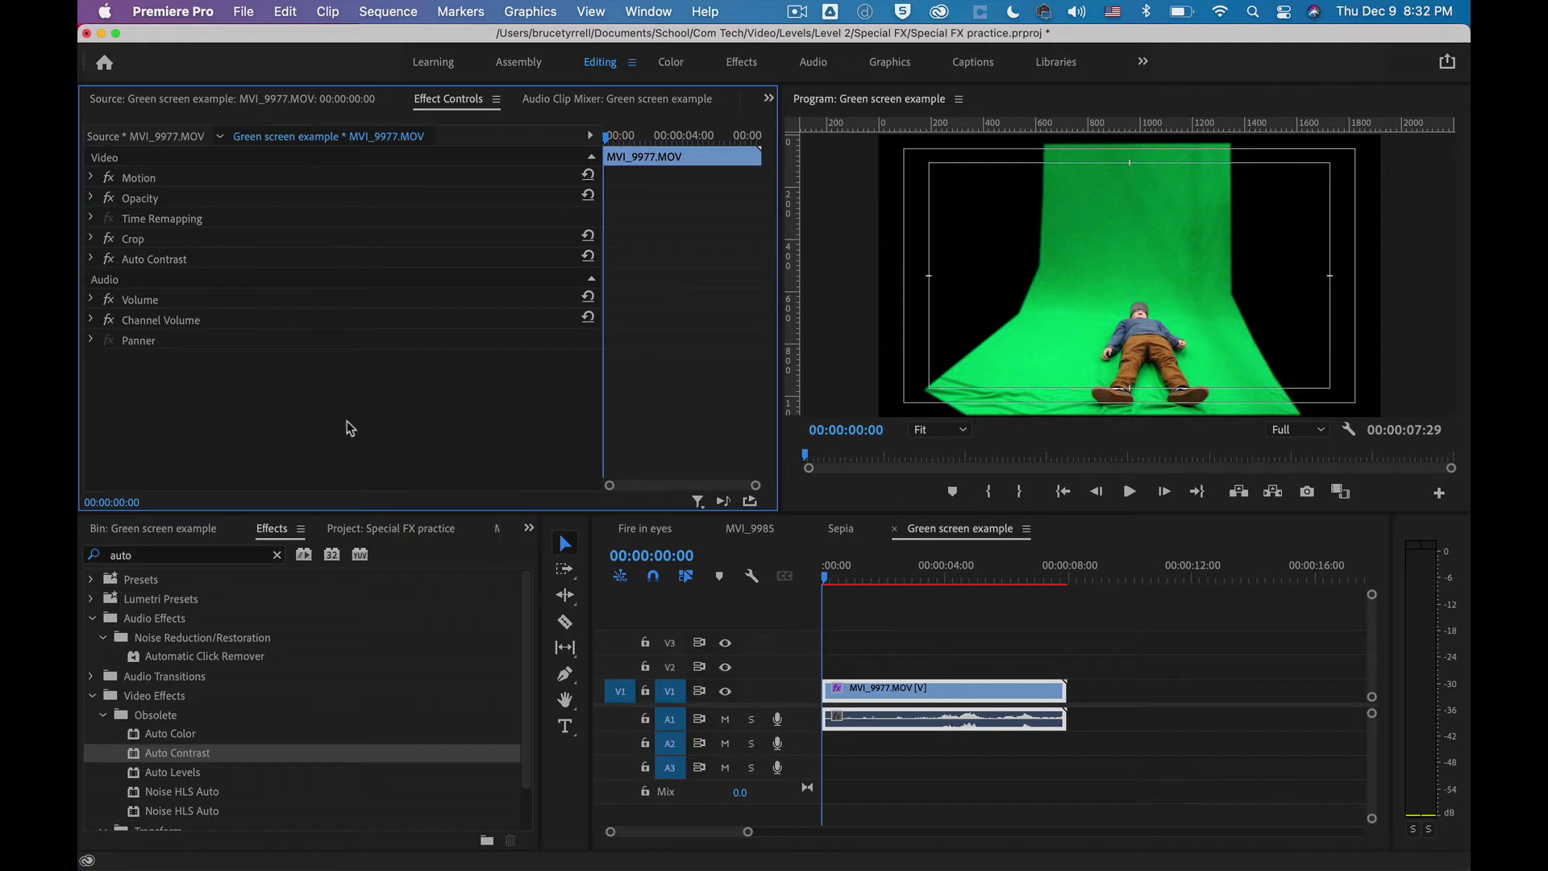
{"action": "left_click", "coordinate": [122, 556]}
{"action": "type", "text": "ultra"}
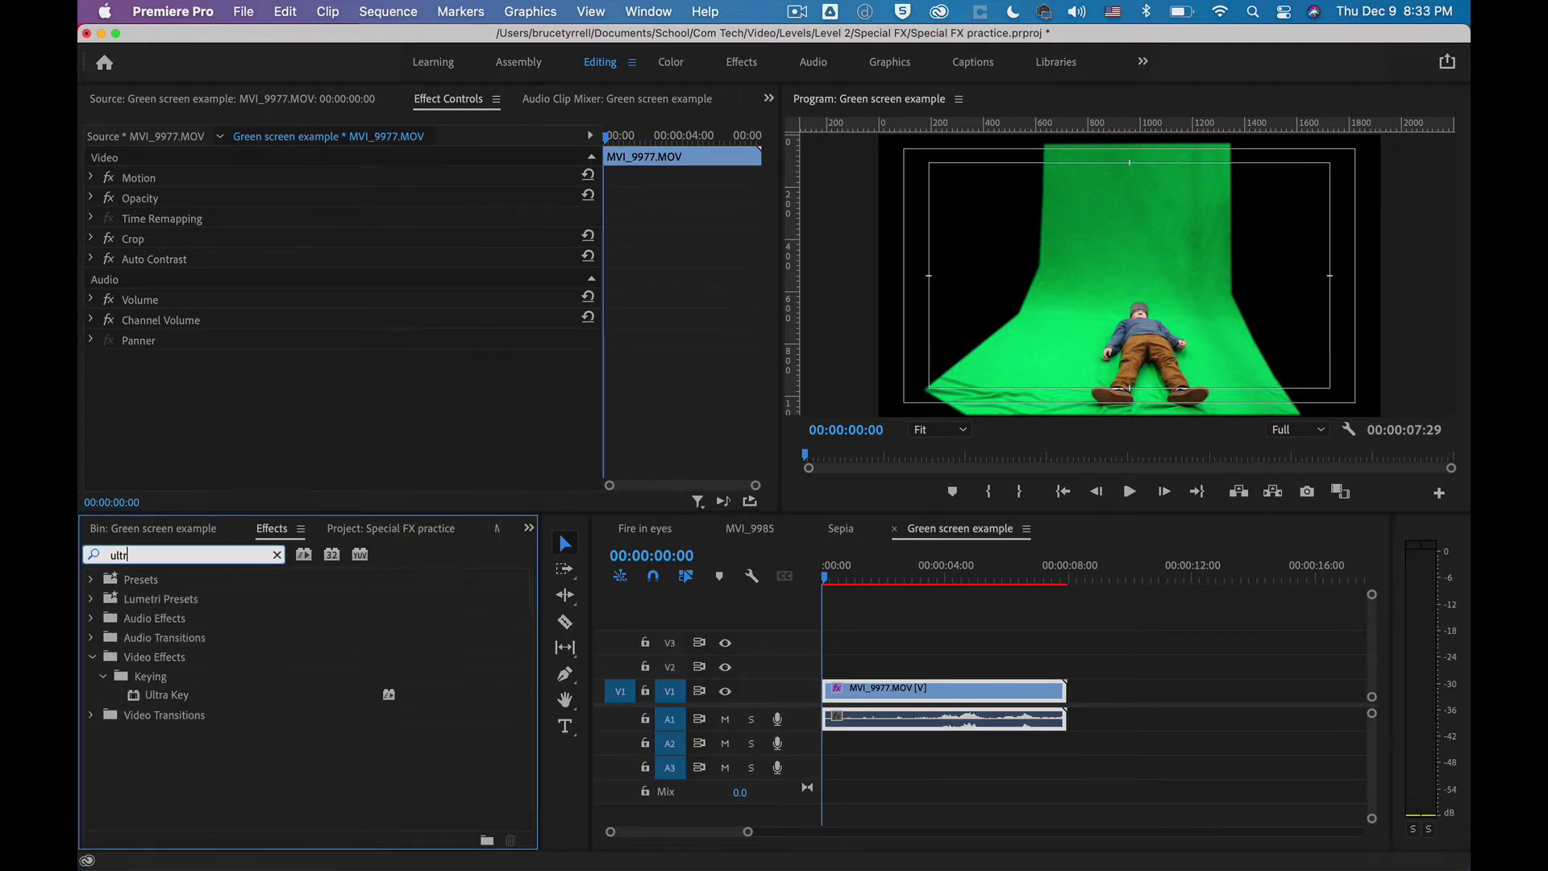
{"action": "double_click", "coordinate": [133, 702]}
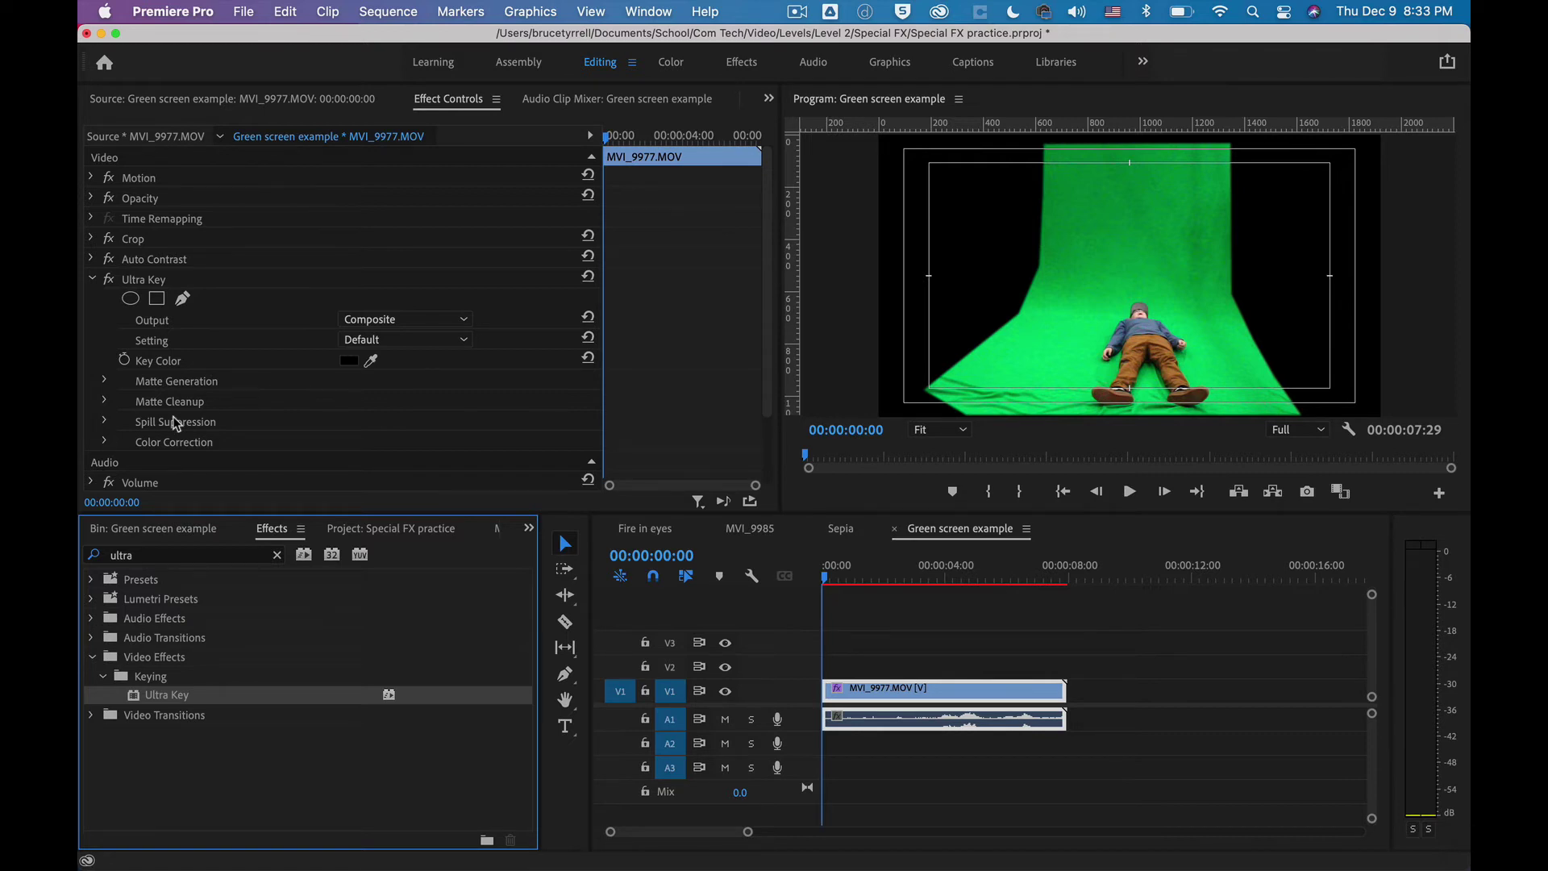
Sample the Ultra Key color from several spots on the green backdrop, finishing on the bright green area beside the boy
{"action": "left_click", "coordinate": [371, 362]}
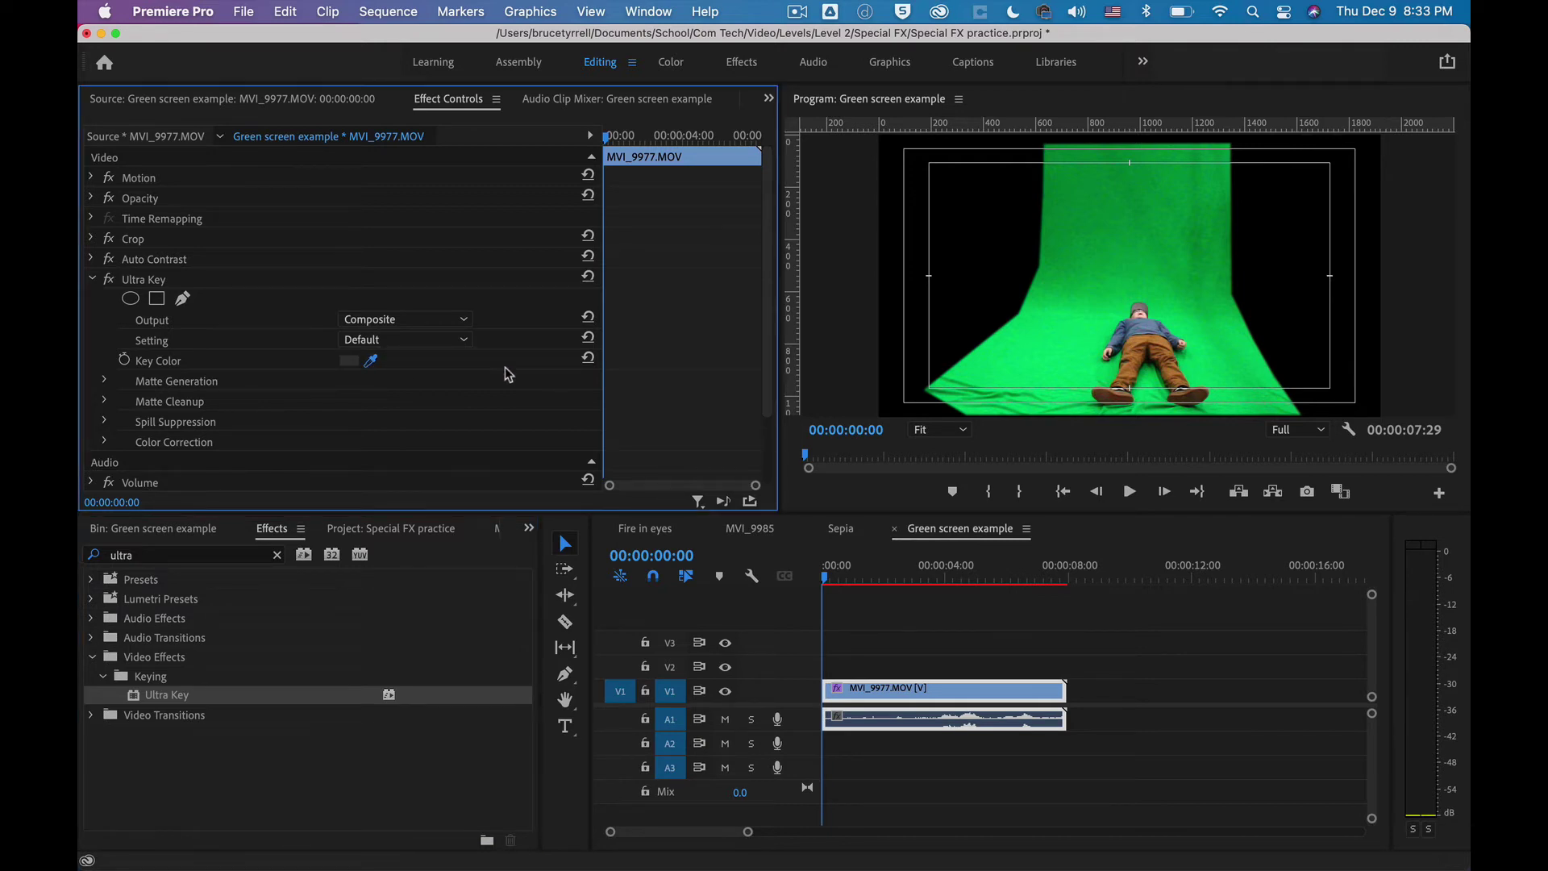
{"action": "left_click", "coordinate": [1067, 328]}
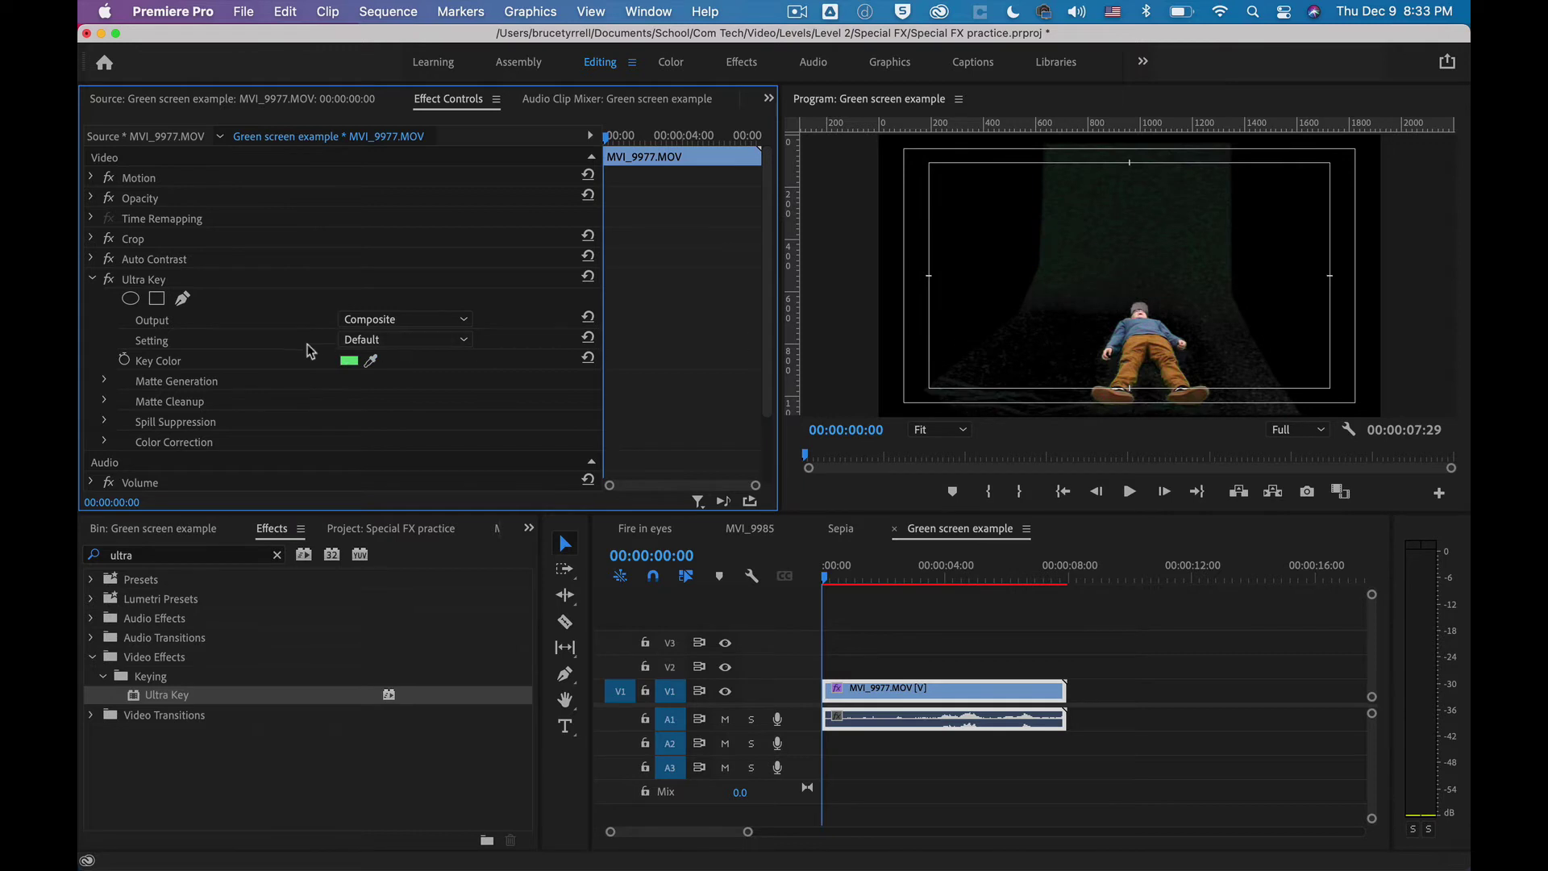
{"action": "left_click", "coordinate": [369, 361]}
{"action": "left_click", "coordinate": [1148, 255]}
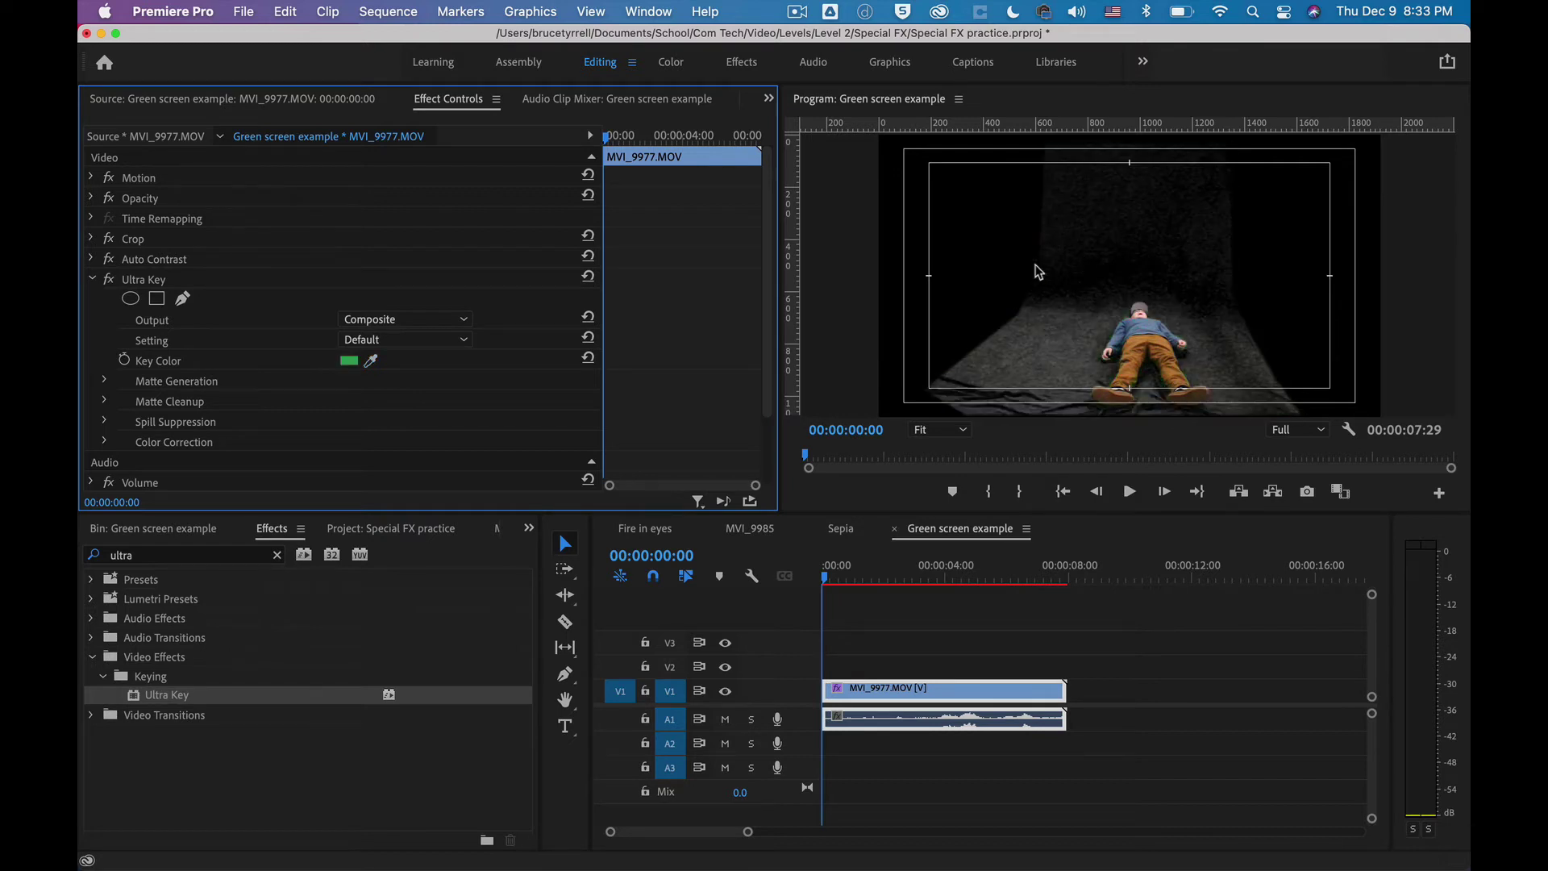
{"action": "left_click", "coordinate": [371, 360]}
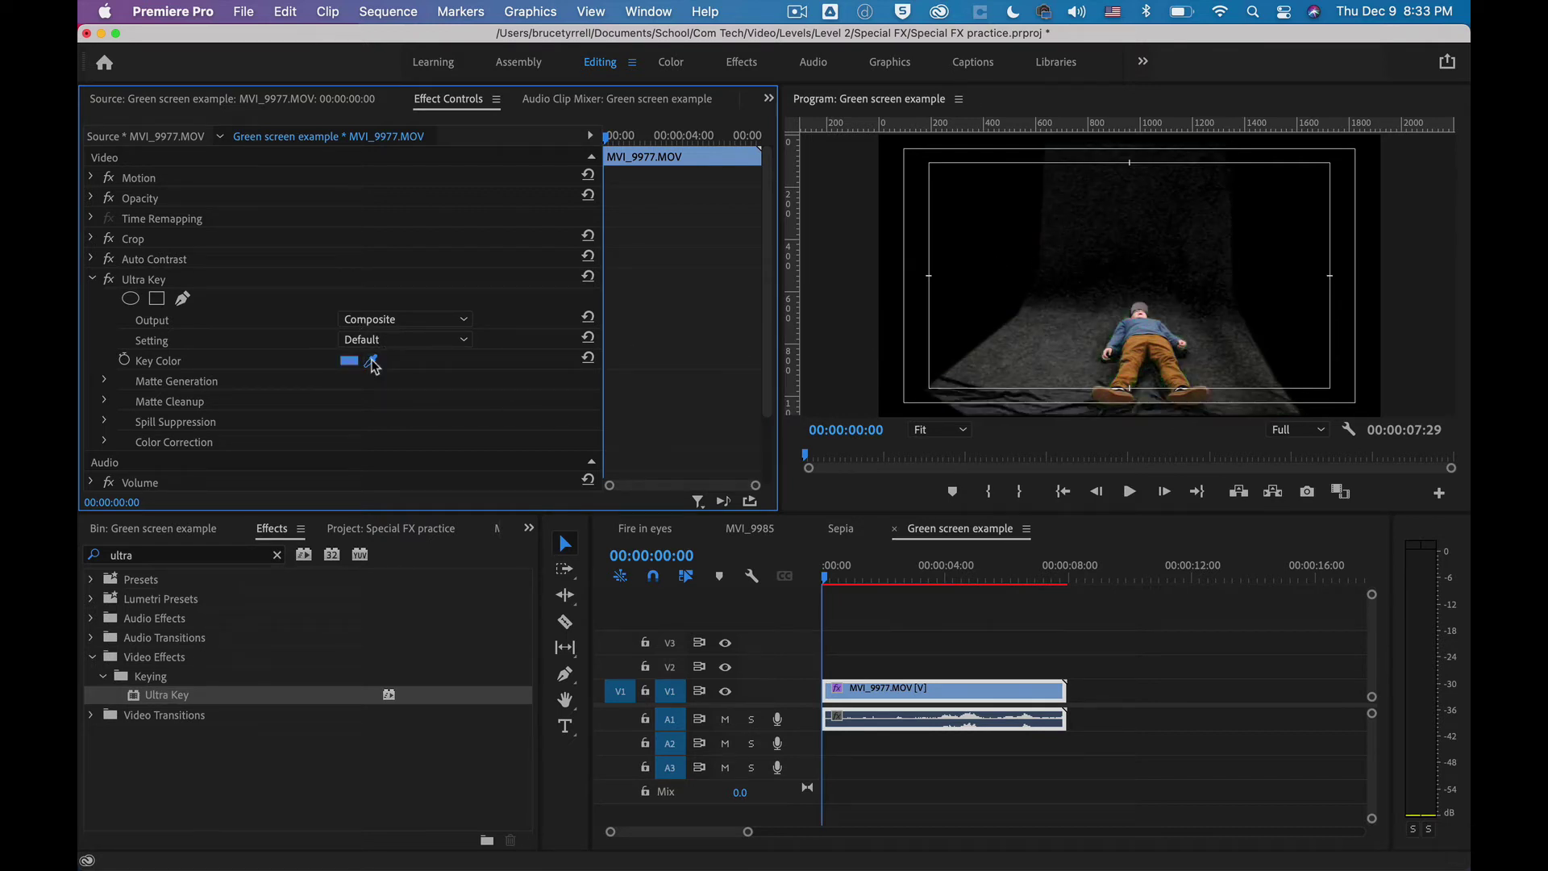
{"action": "left_click", "coordinate": [1078, 339]}
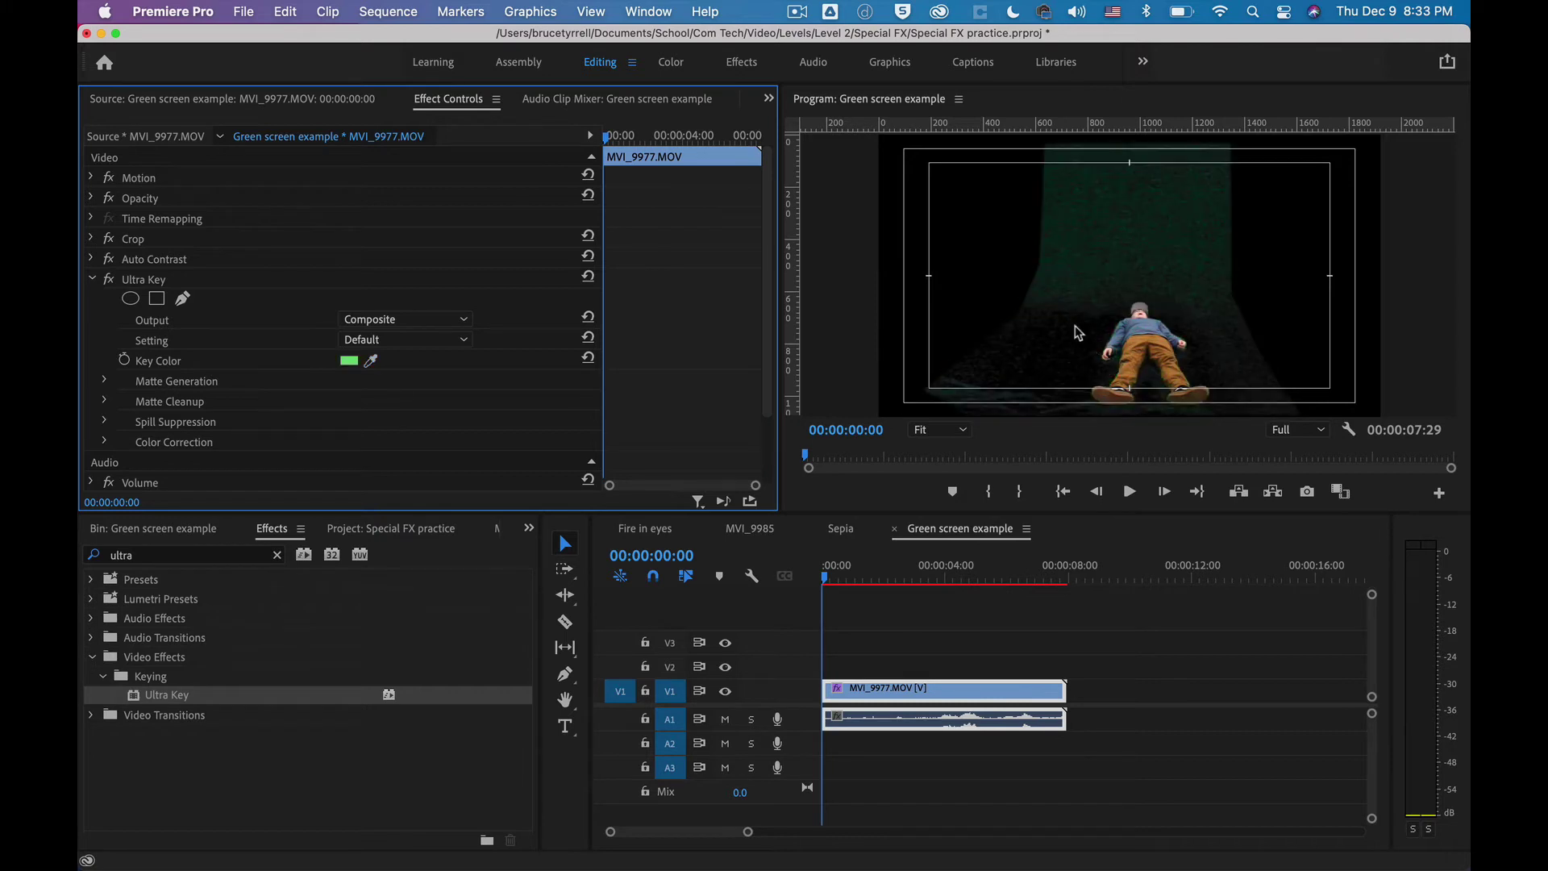
{"action": "left_click", "coordinate": [371, 360]}
{"action": "left_click", "coordinate": [1090, 324]}
Set the Ultra Key output to Alpha Channel and expand the Matte Generation settings
{"action": "left_click", "coordinate": [413, 321]}
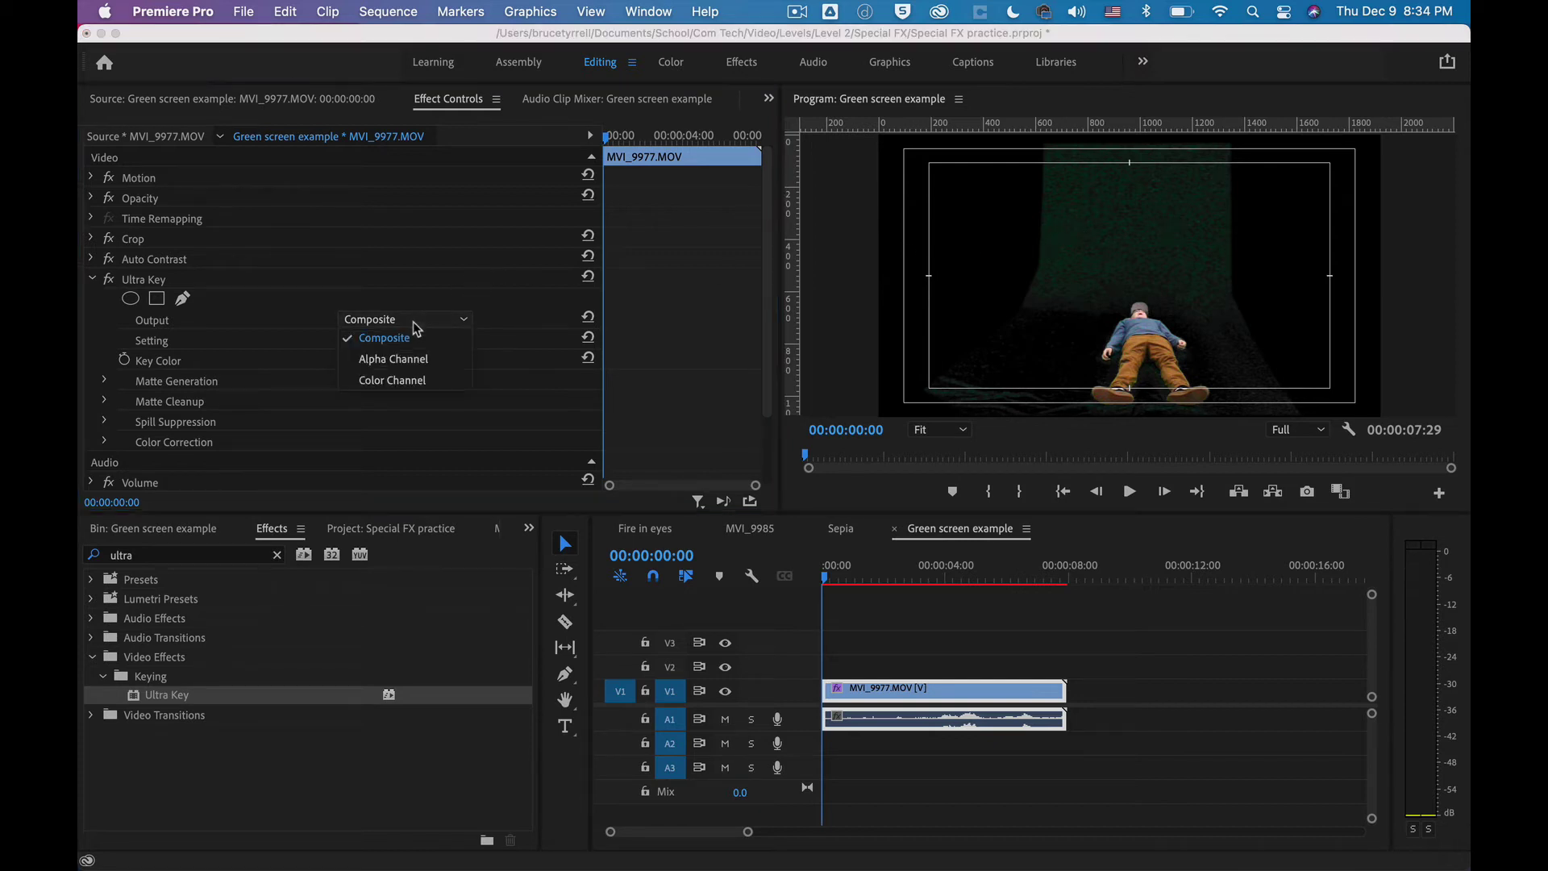
{"action": "left_click", "coordinate": [416, 362]}
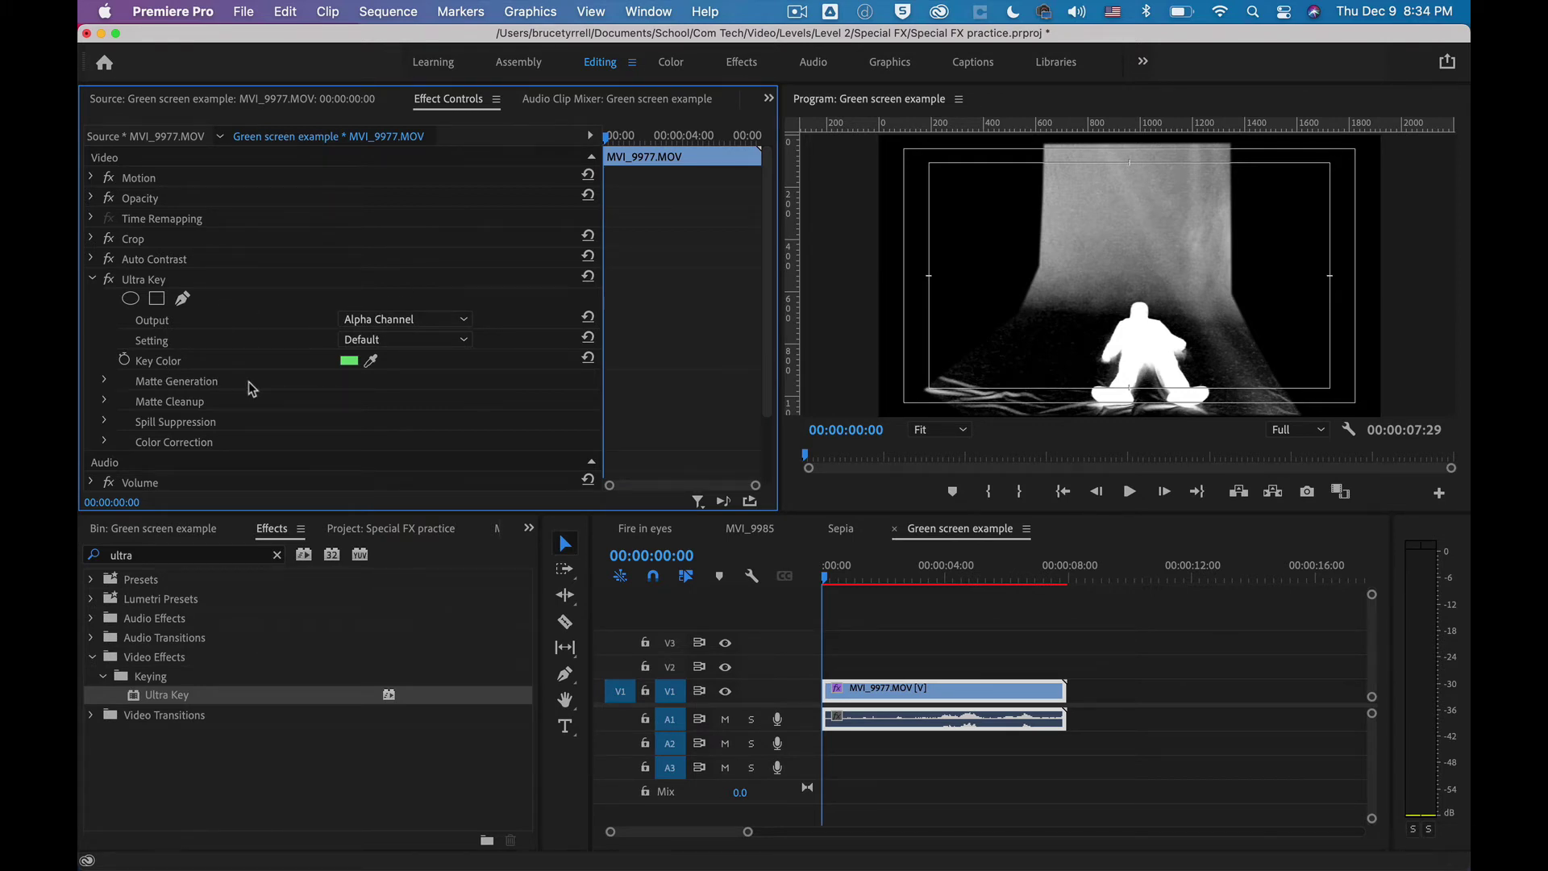
{"action": "left_click", "coordinate": [105, 380]}
{"action": "scroll", "coordinate": [202, 386], "scroll_direction": "down", "scroll_amount": 1}
{"action": "scroll", "coordinate": [204, 386], "scroll_direction": "down", "scroll_amount": 2}
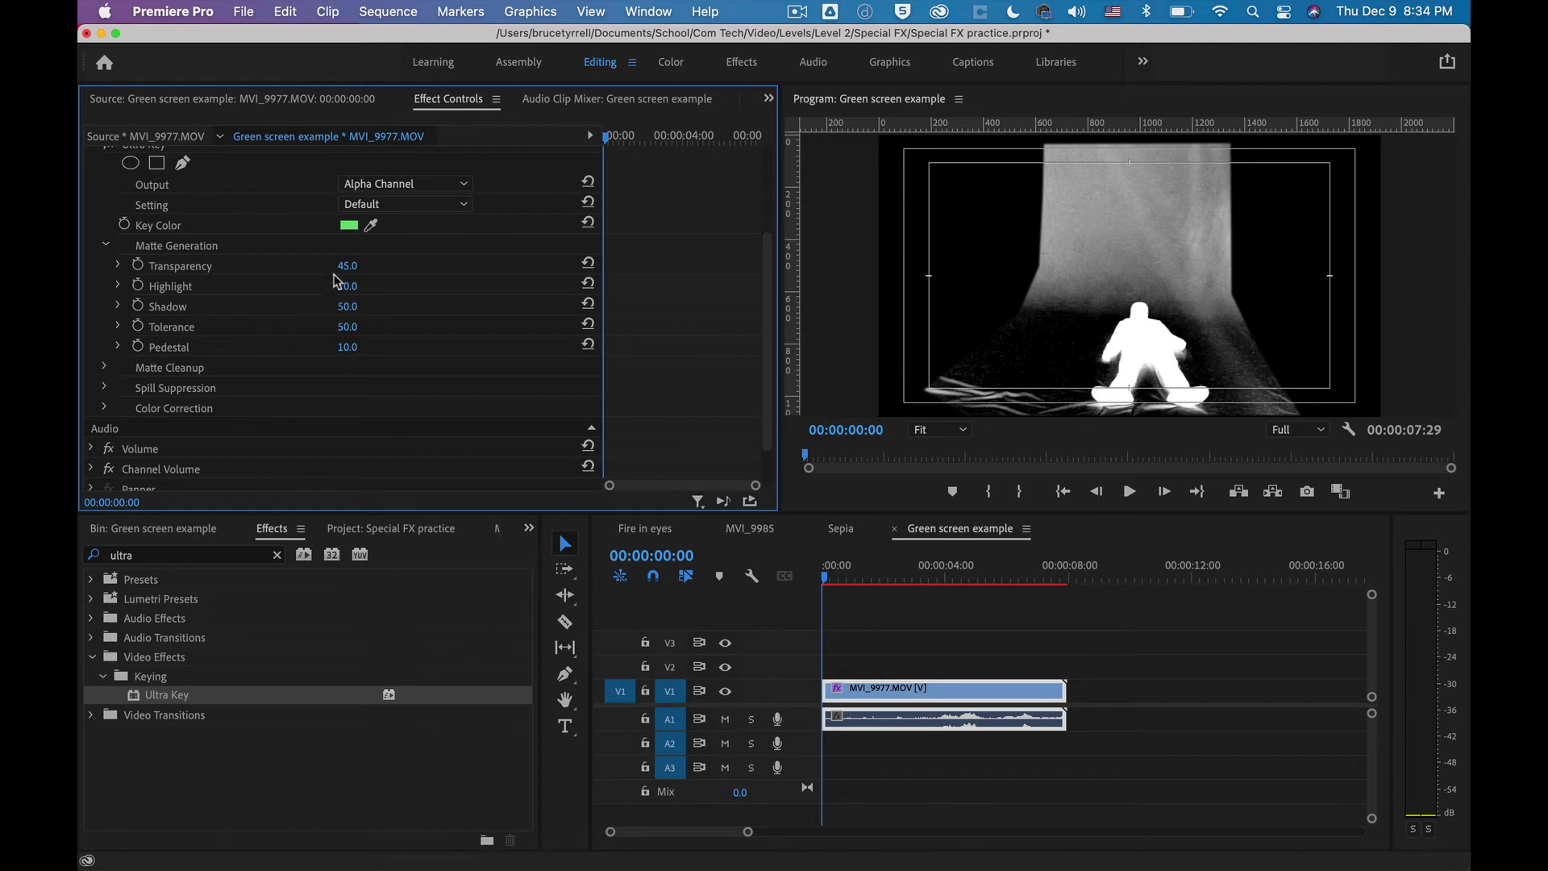
Consult the slider advice and Matte Generation steps of the green screen document in Chrome, and return to Premiere Pro
{"action": "key", "text": "super+Tab"}
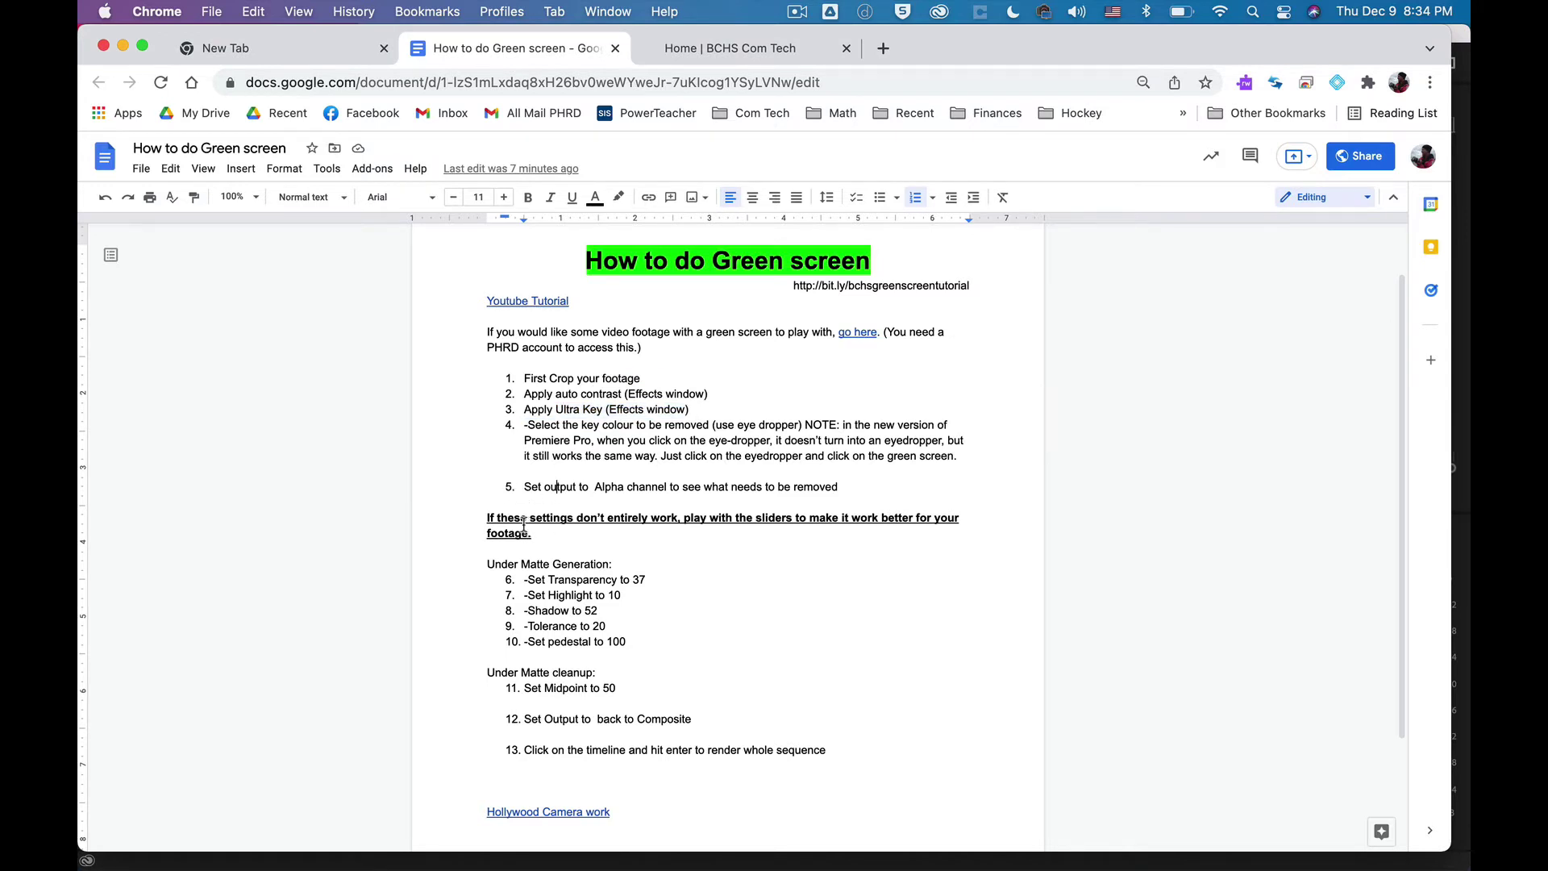
{"action": "left_click_drag", "start_coordinate": [501, 521], "coordinate": [685, 535]}
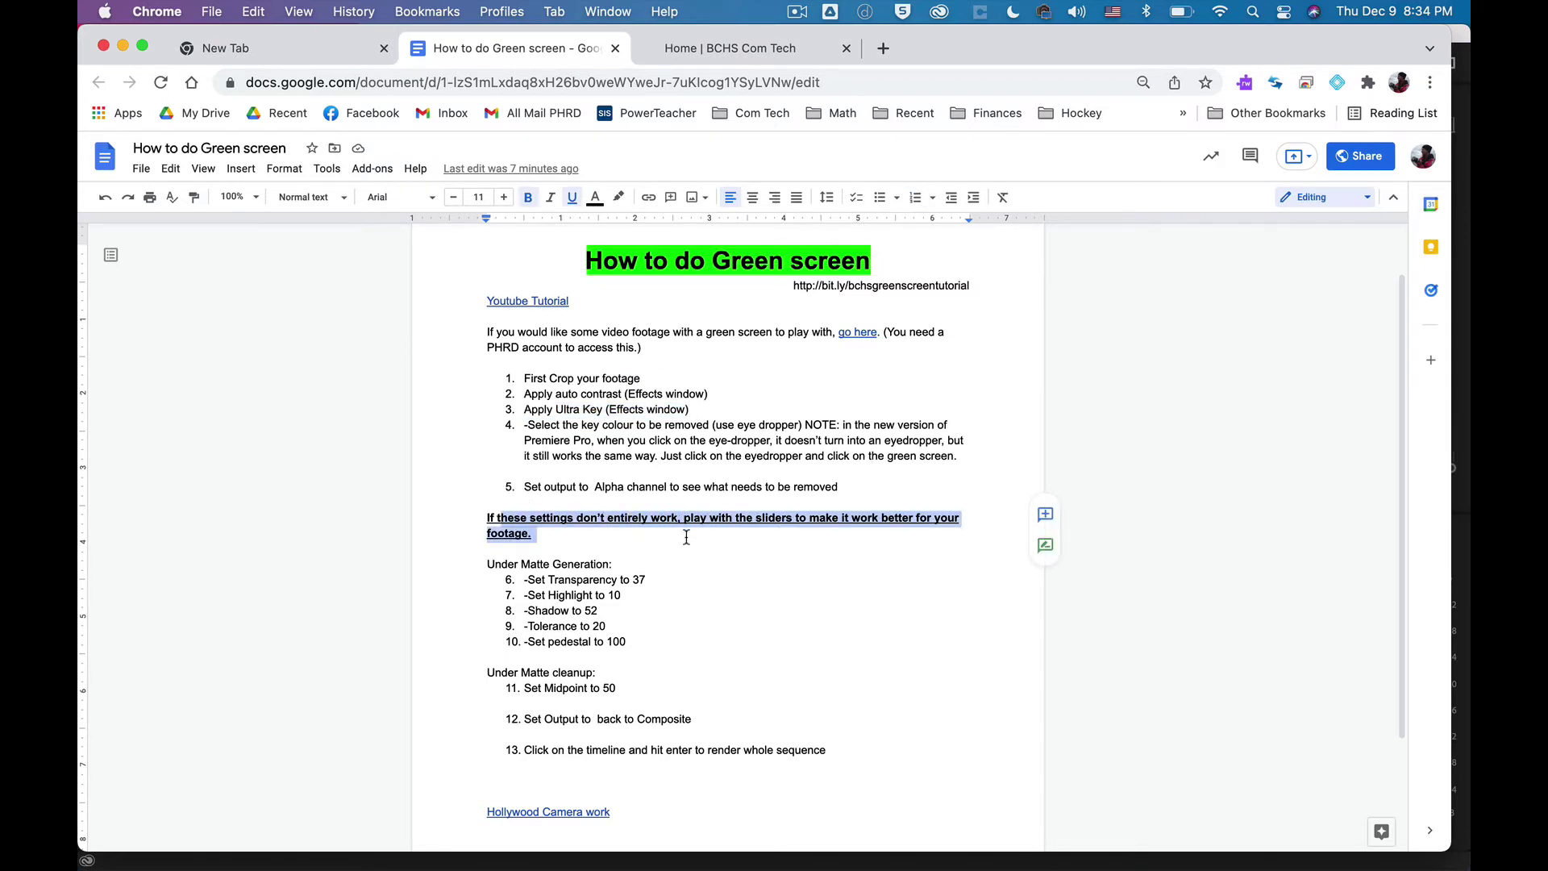
{"action": "left_click", "coordinate": [563, 542]}
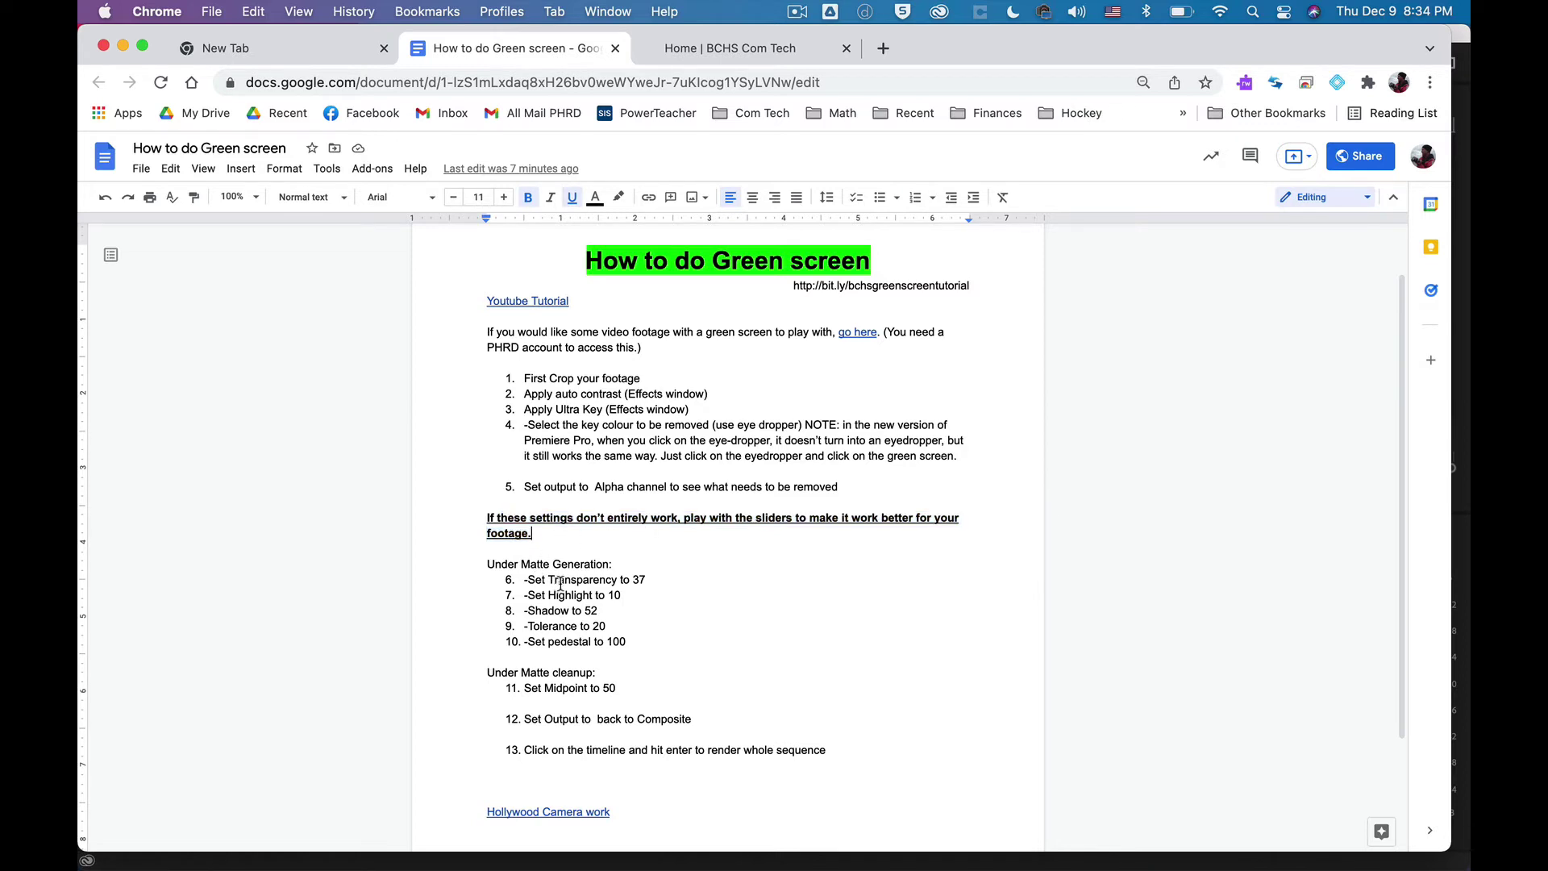
{"action": "key", "text": "super+Tab"}
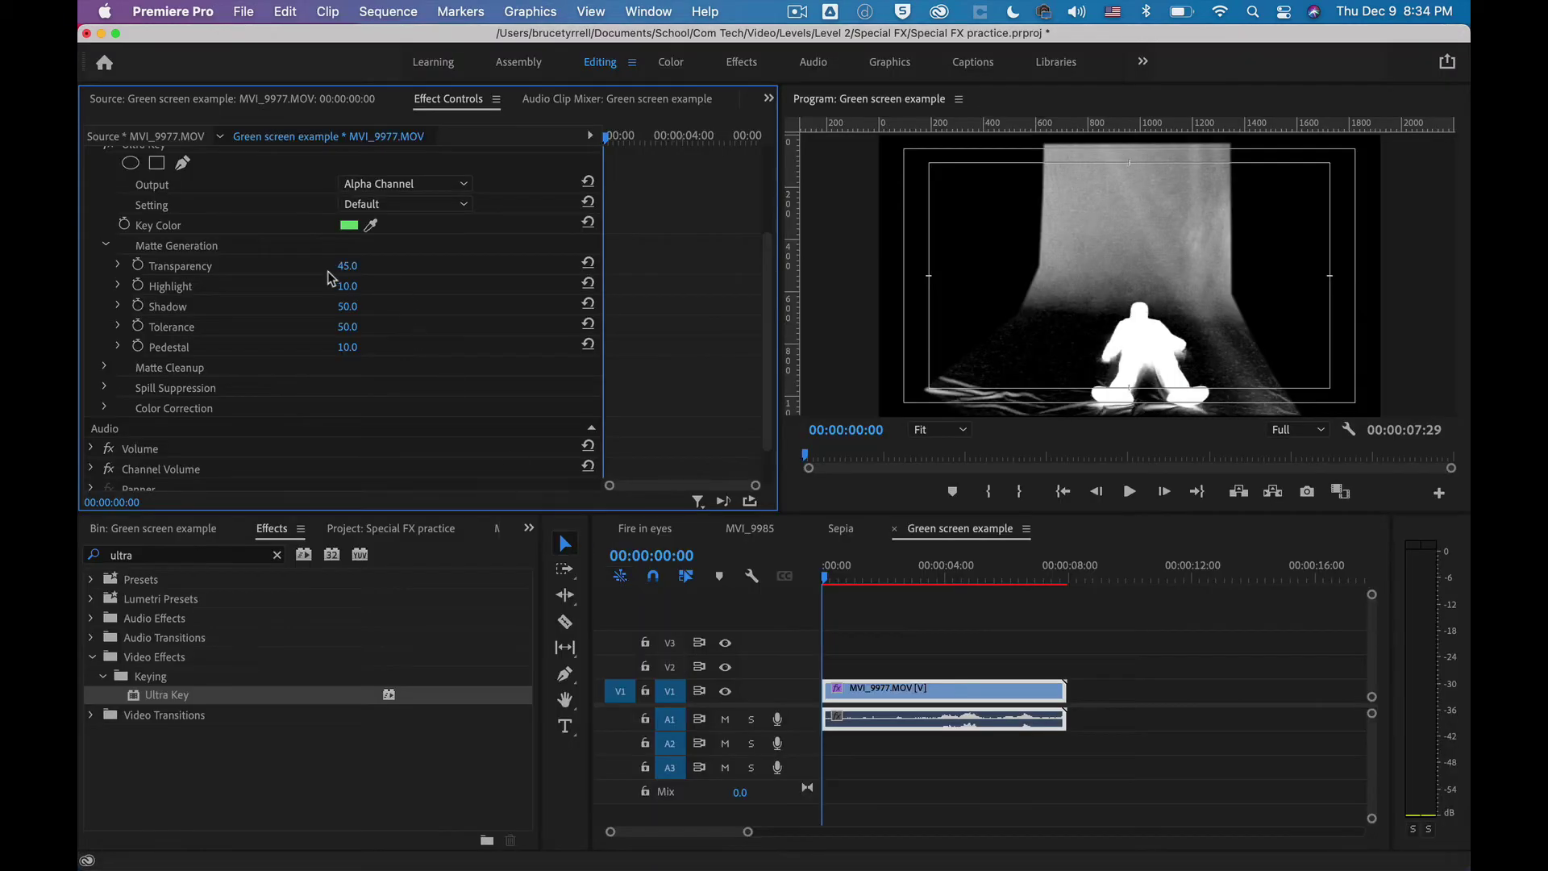
Set the Matte Generation Transparency to about 39.8, and test the Highlight slider's range before returning it to 10
{"action": "left_click", "coordinate": [118, 266]}
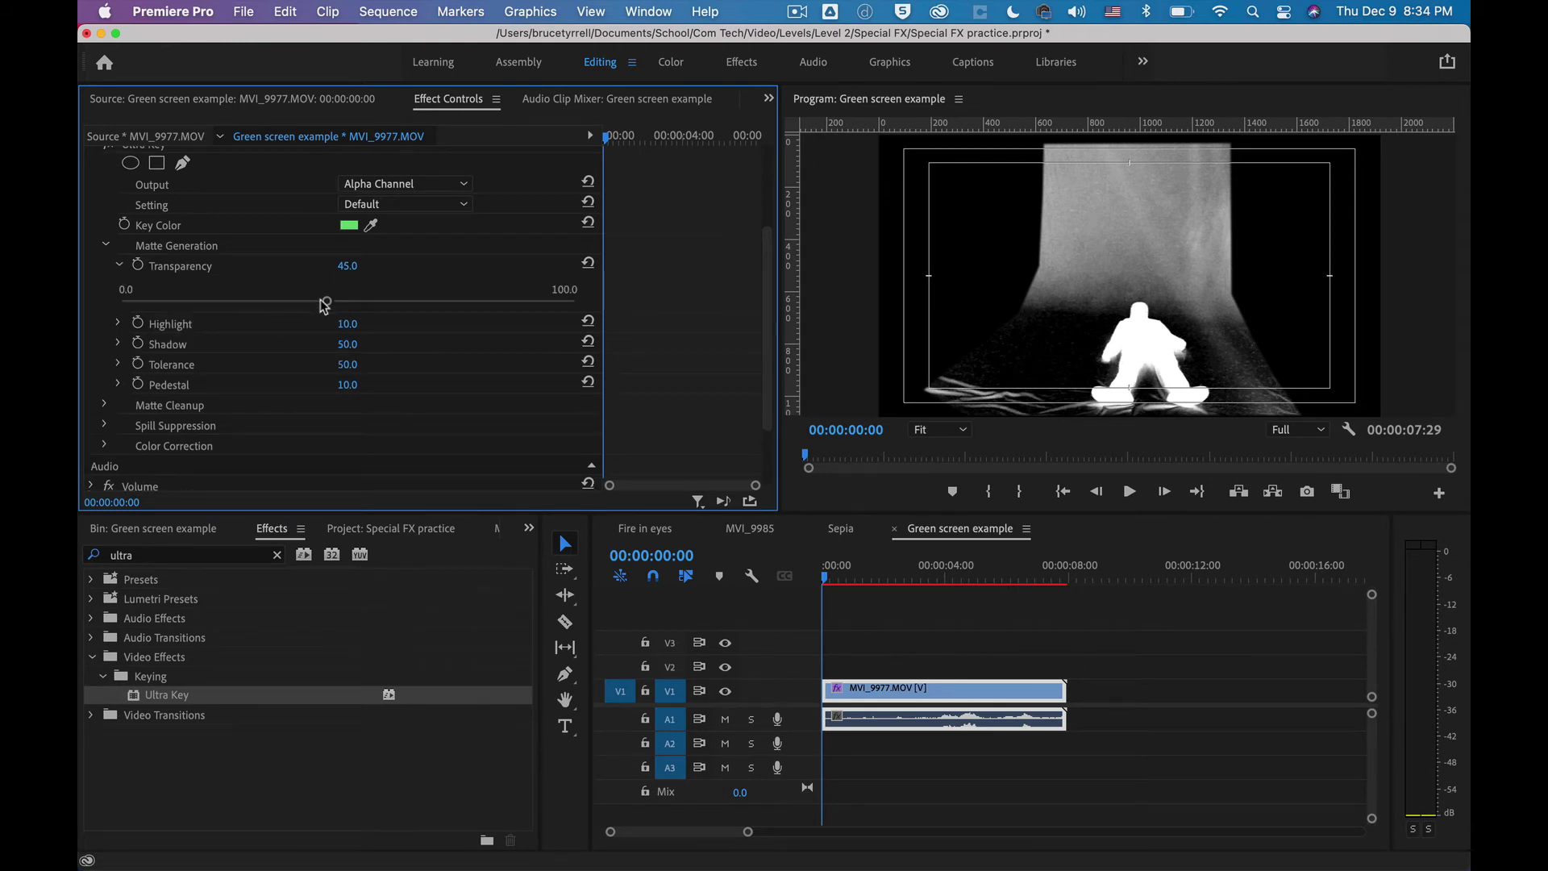
{"action": "left_click_drag", "start_coordinate": [323, 304], "coordinate": [390, 304]}
{"action": "left_click_drag", "start_coordinate": [390, 302], "coordinate": [302, 304]}
{"action": "left_click", "coordinate": [118, 323]}
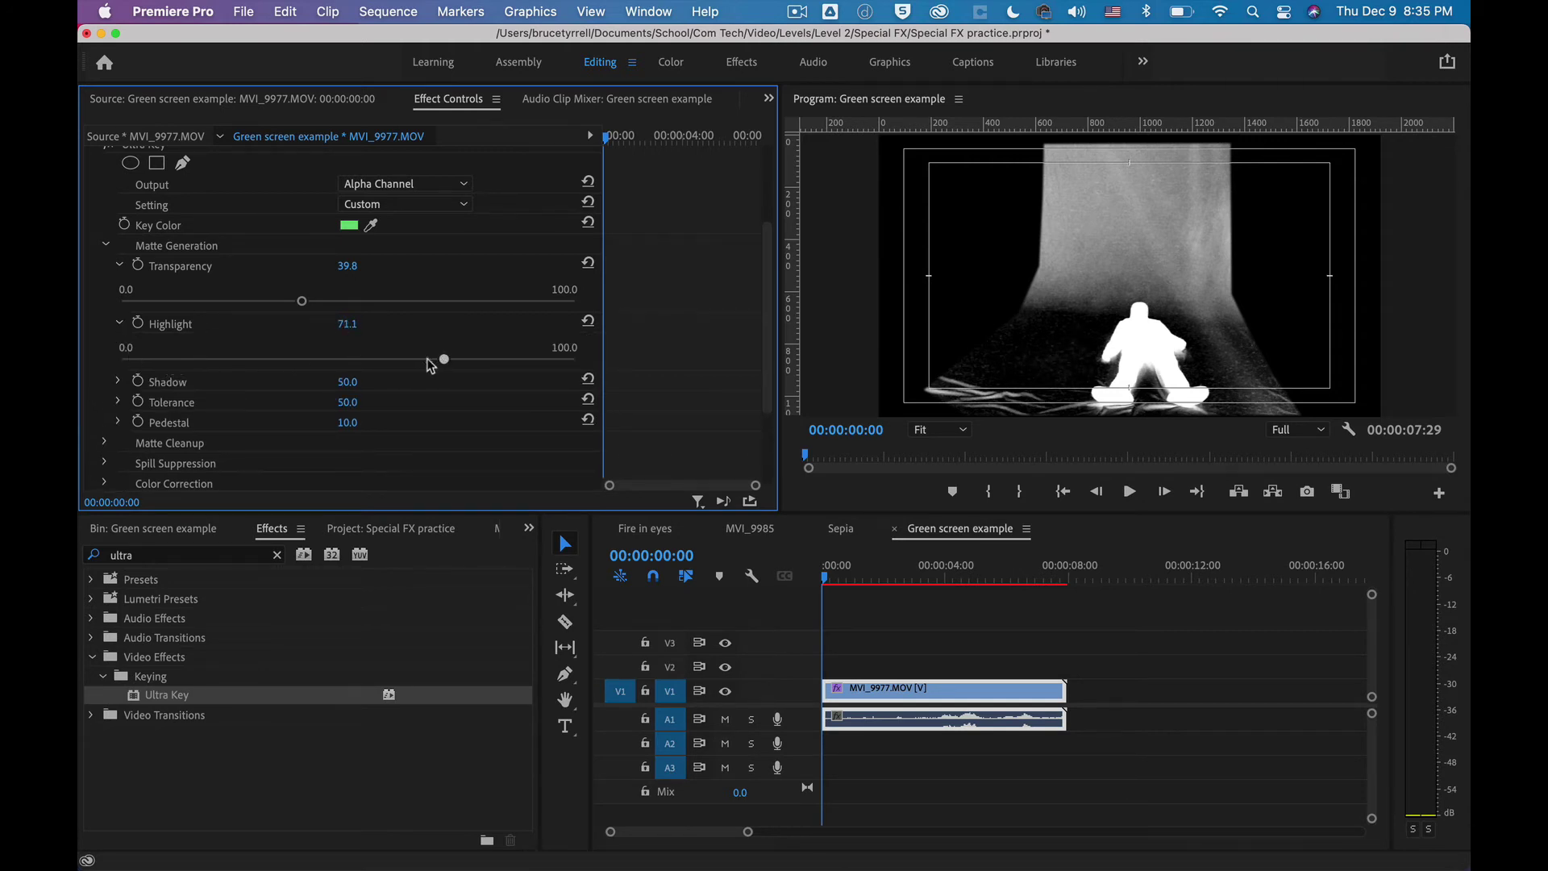
{"action": "left_click_drag", "start_coordinate": [170, 360], "coordinate": [144, 357]}
Lower the Matte Generation Shadow value to 0
{"action": "left_click", "coordinate": [119, 383]}
{"action": "left_click_drag", "start_coordinate": [347, 418], "coordinate": [90, 425]}
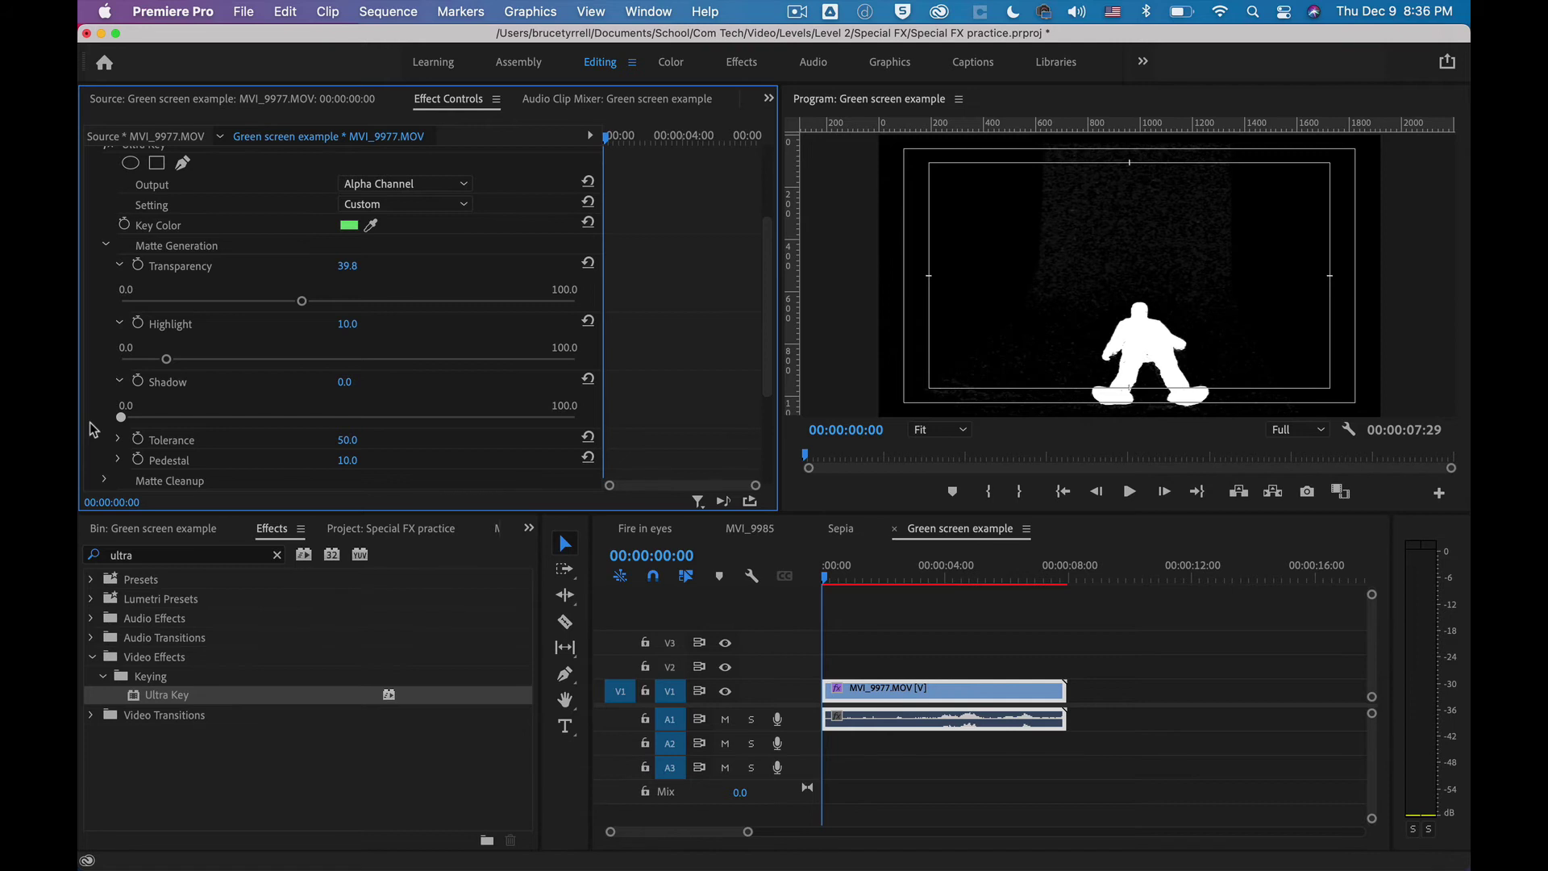
{"action": "mouse_move", "coordinate": [90, 425]}
{"action": "left_mouse_down"}
{"action": "mouse_move", "coordinate": [360, 411]}
{"action": "mouse_move", "coordinate": [103, 424]}
{"action": "left_mouse_up"}
Set the Matte Generation Tolerance to about 55.3 and raise Pedestal to 100
{"action": "left_click", "coordinate": [119, 440]}
{"action": "scroll", "coordinate": [249, 436], "scroll_direction": "down", "scroll_amount": 4}
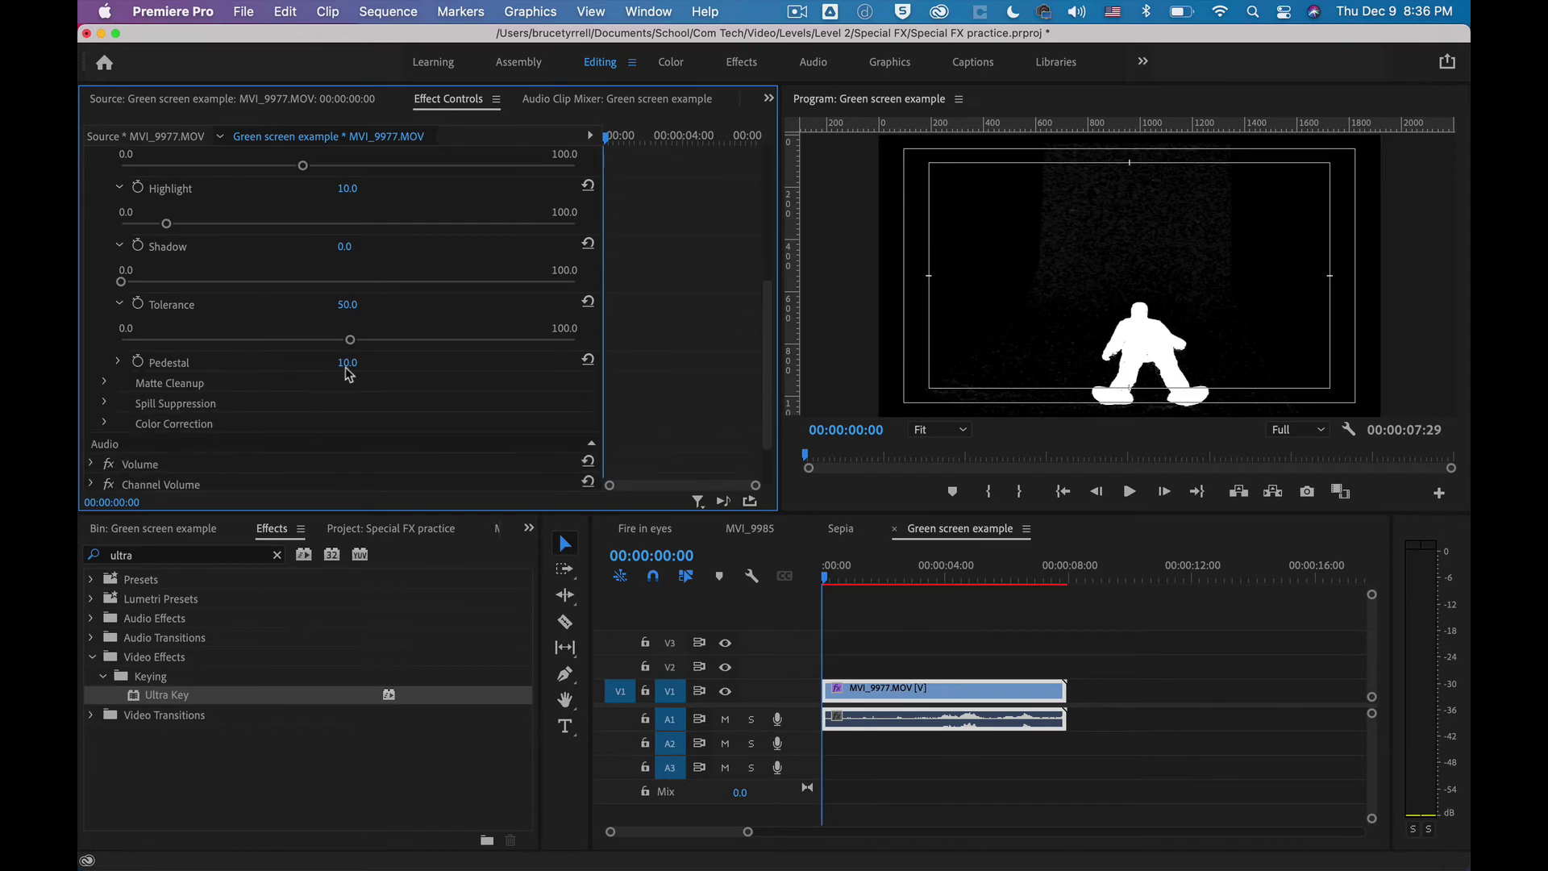
{"action": "left_click_drag", "start_coordinate": [350, 342], "coordinate": [383, 346]}
{"action": "mouse_move", "coordinate": [383, 347]}
{"action": "left_mouse_down"}
{"action": "mouse_move", "coordinate": [211, 342]}
{"action": "mouse_move", "coordinate": [371, 349]}
{"action": "left_mouse_up"}
{"action": "left_click", "coordinate": [120, 362]}
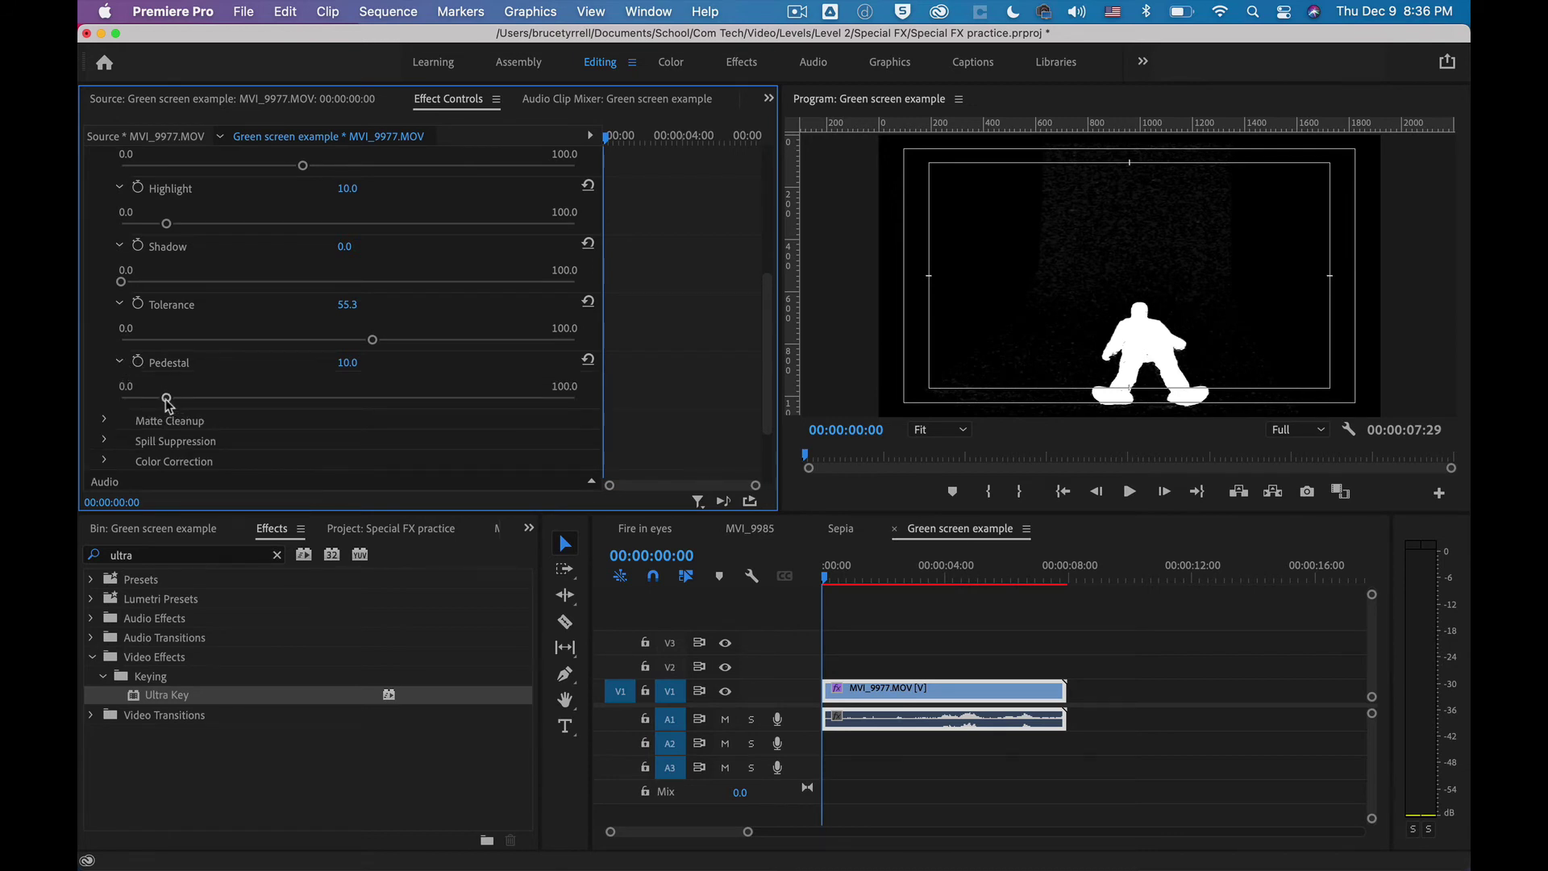
{"action": "left_click_drag", "start_coordinate": [168, 399], "coordinate": [601, 399]}
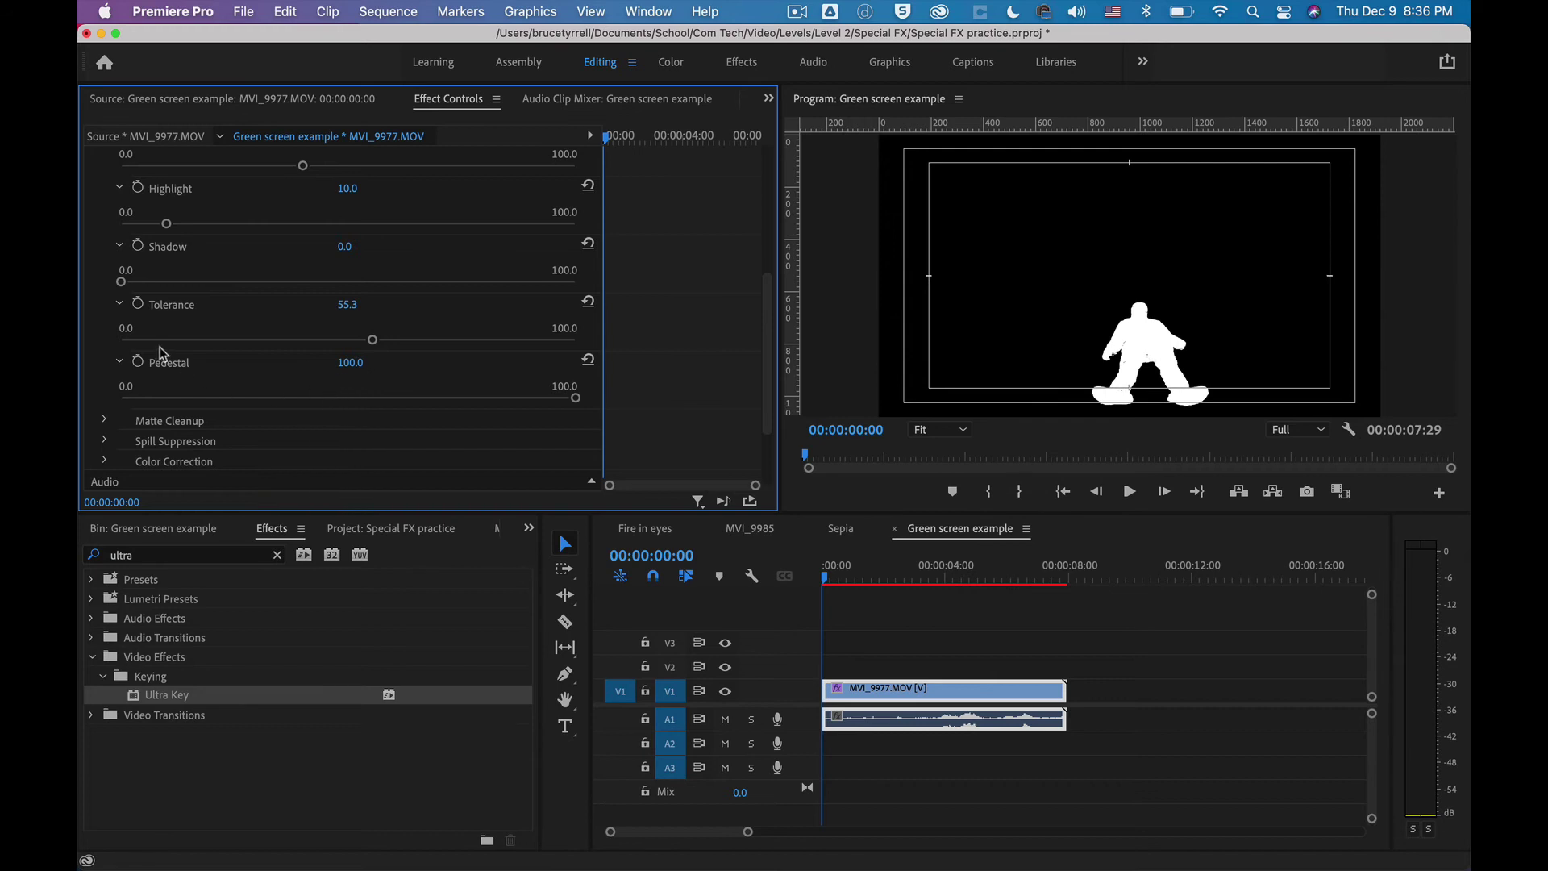
Examine the Matte Cleanup and Spill Suppression settings of Ultra Key
{"action": "left_click", "coordinate": [105, 422]}
{"action": "scroll", "coordinate": [225, 432], "scroll_direction": "down", "scroll_amount": 4}
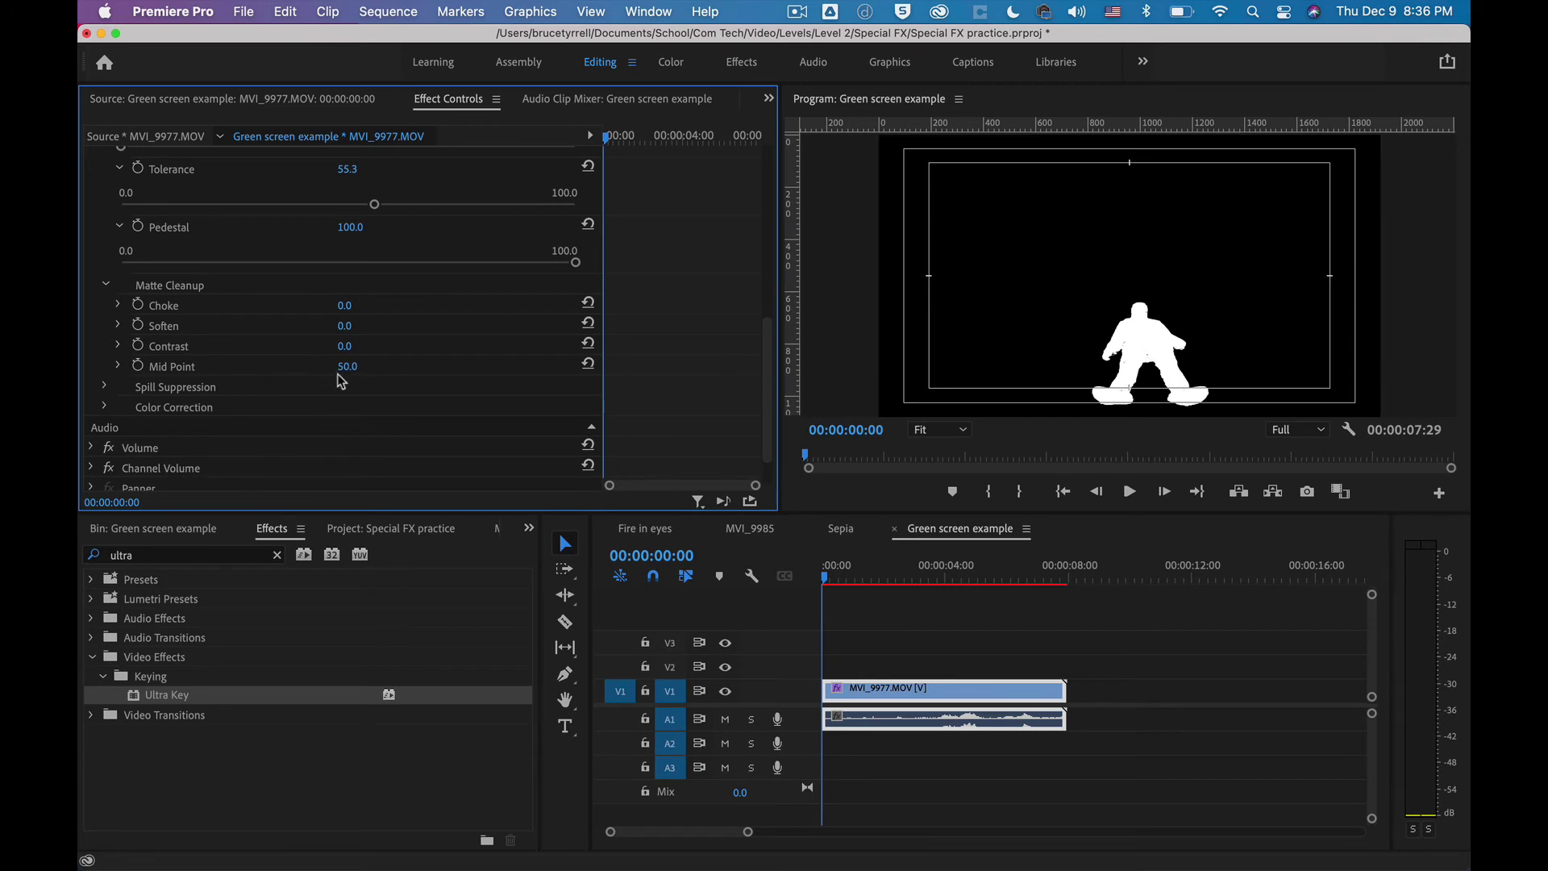
{"action": "left_click", "coordinate": [106, 389]}
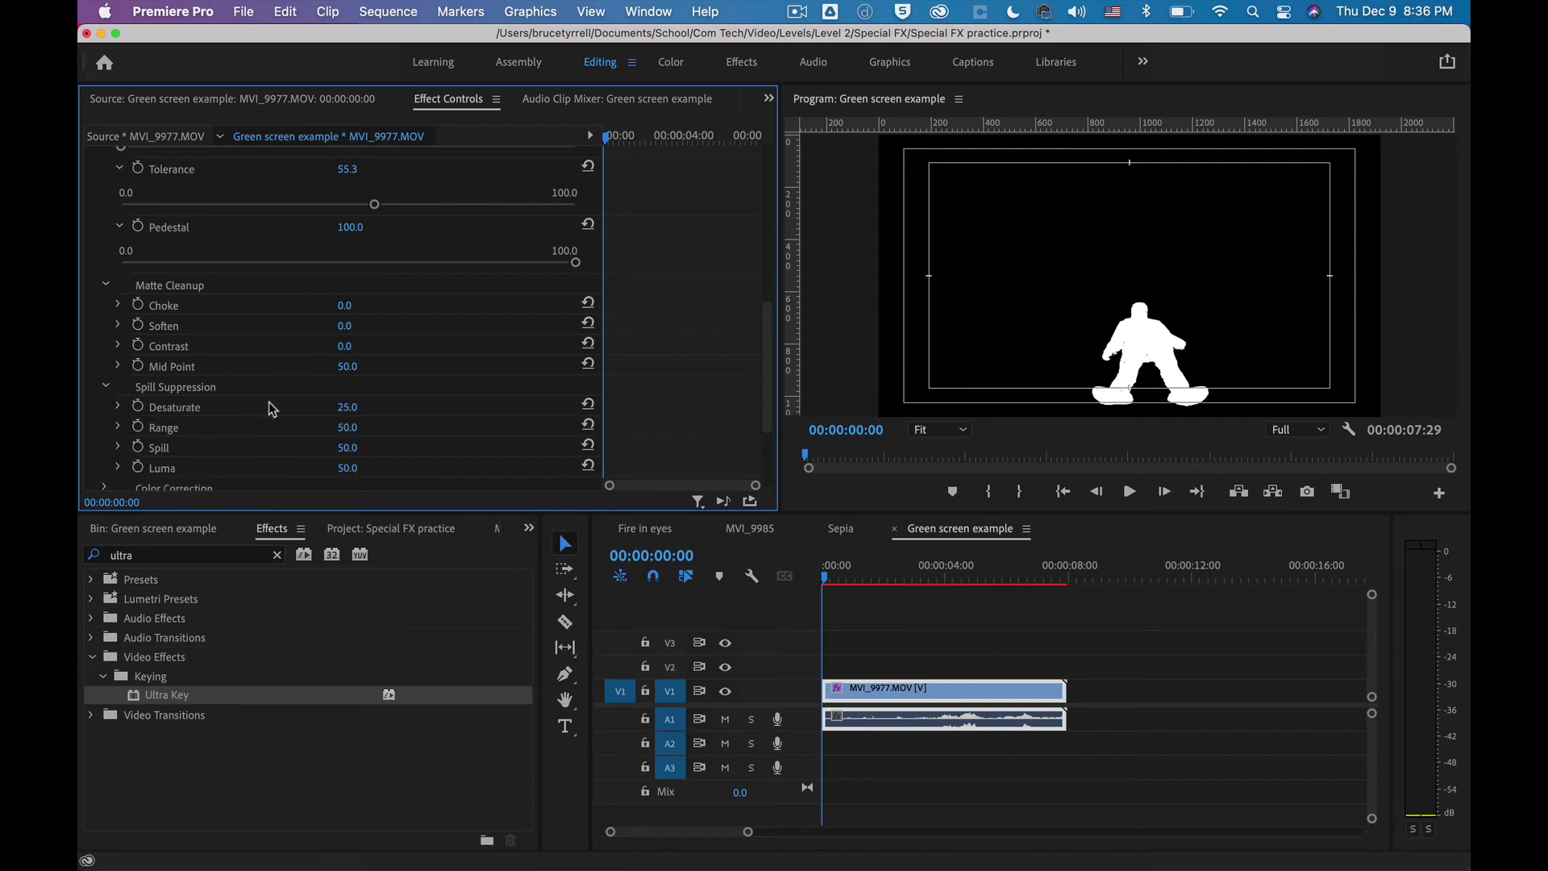
{"action": "scroll", "coordinate": [272, 408], "scroll_direction": "down", "scroll_amount": 3}
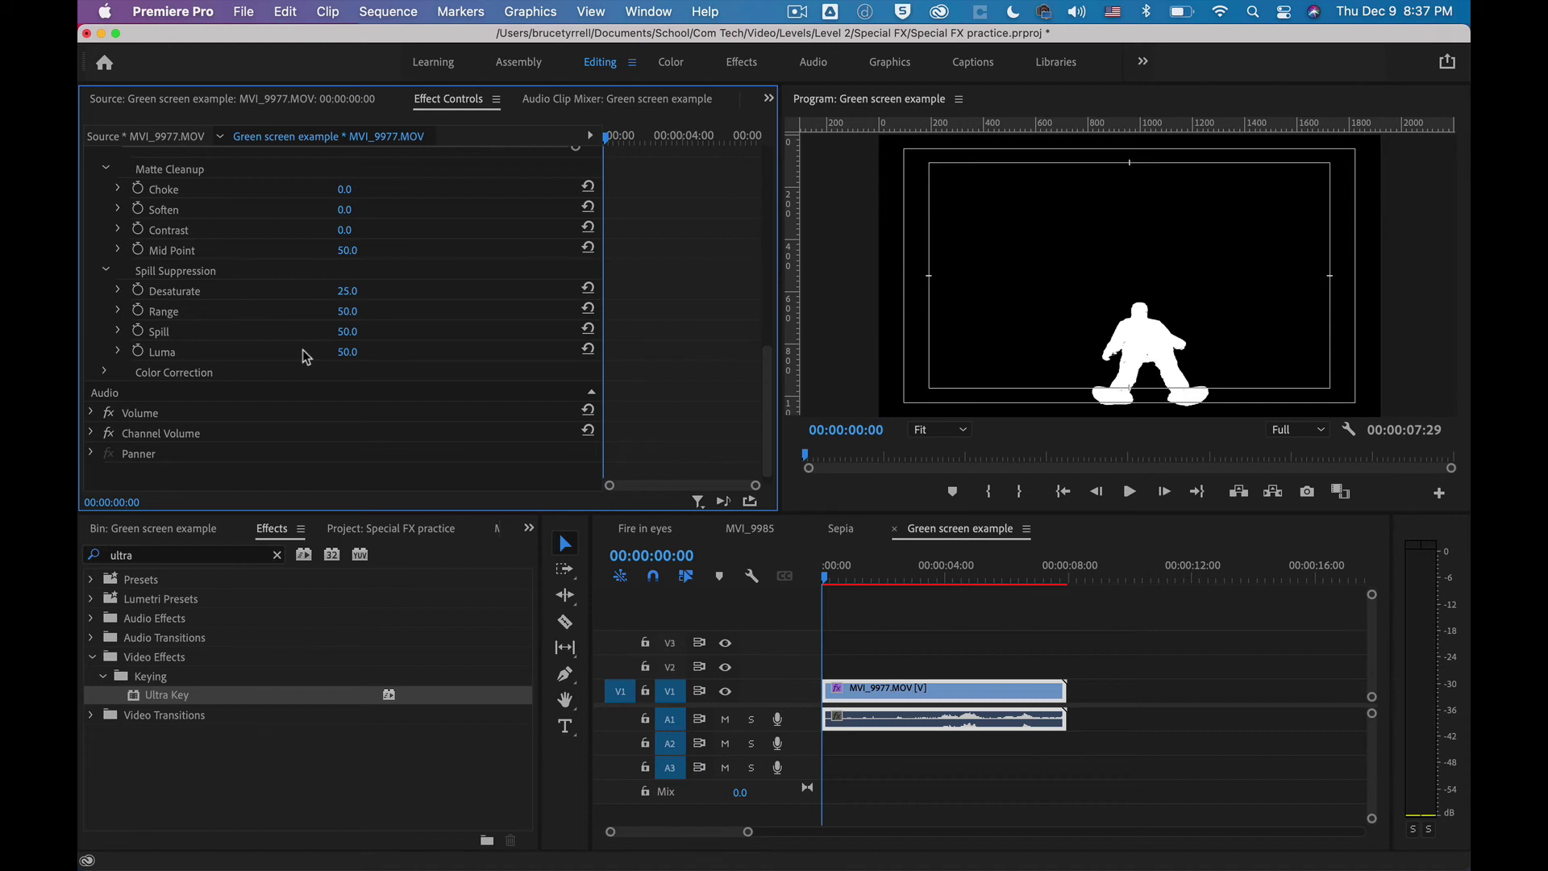
{"action": "scroll", "coordinate": [305, 348], "scroll_direction": "up", "scroll_amount": 5}
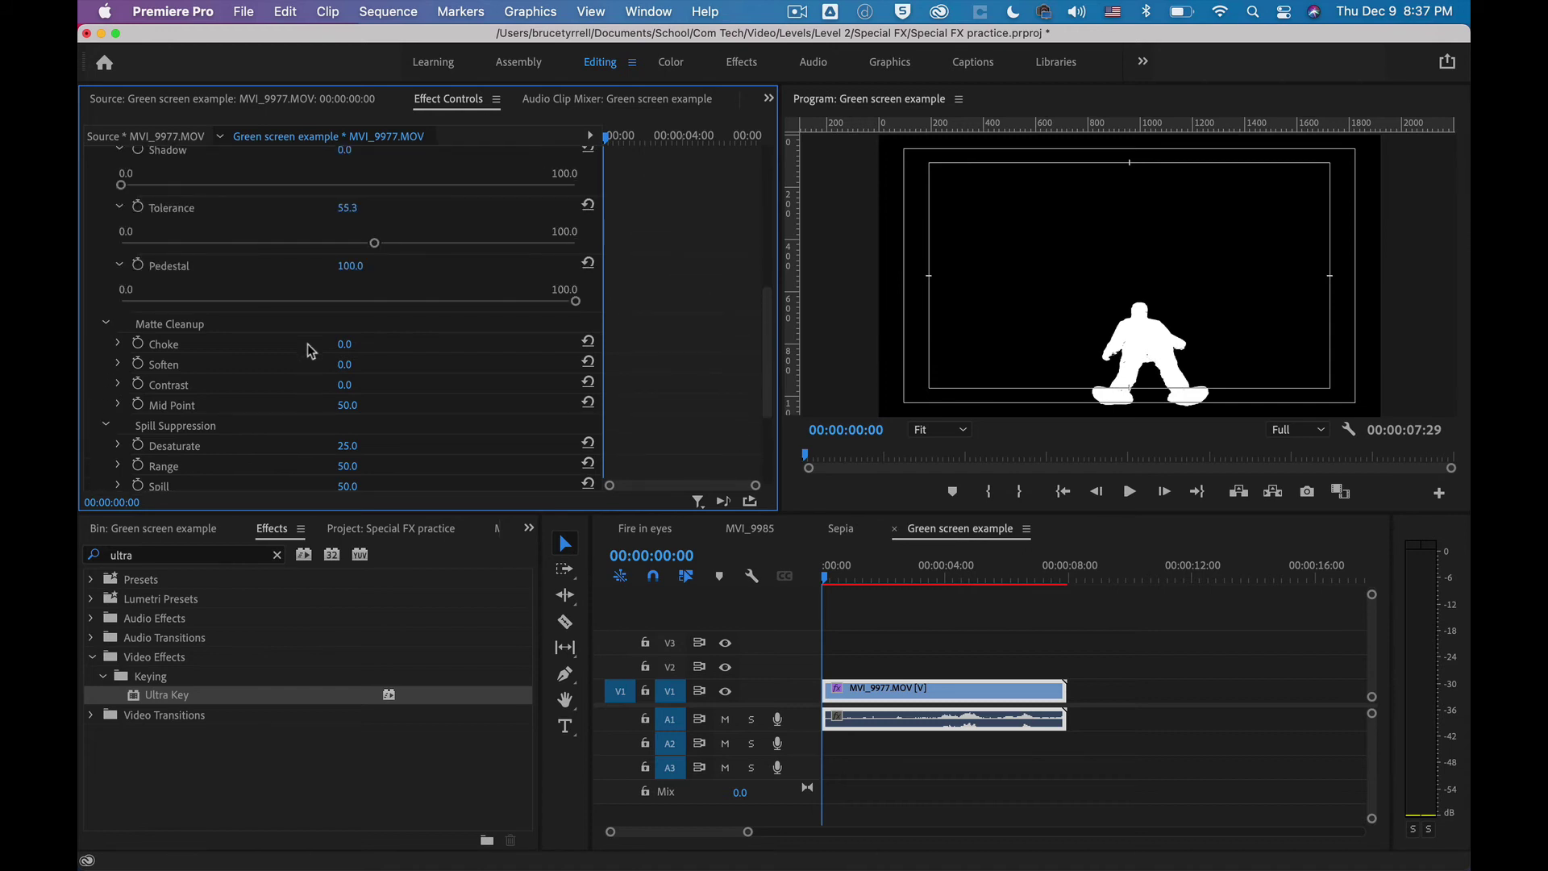
{"action": "scroll", "coordinate": [310, 351], "scroll_direction": "up", "scroll_amount": 10}
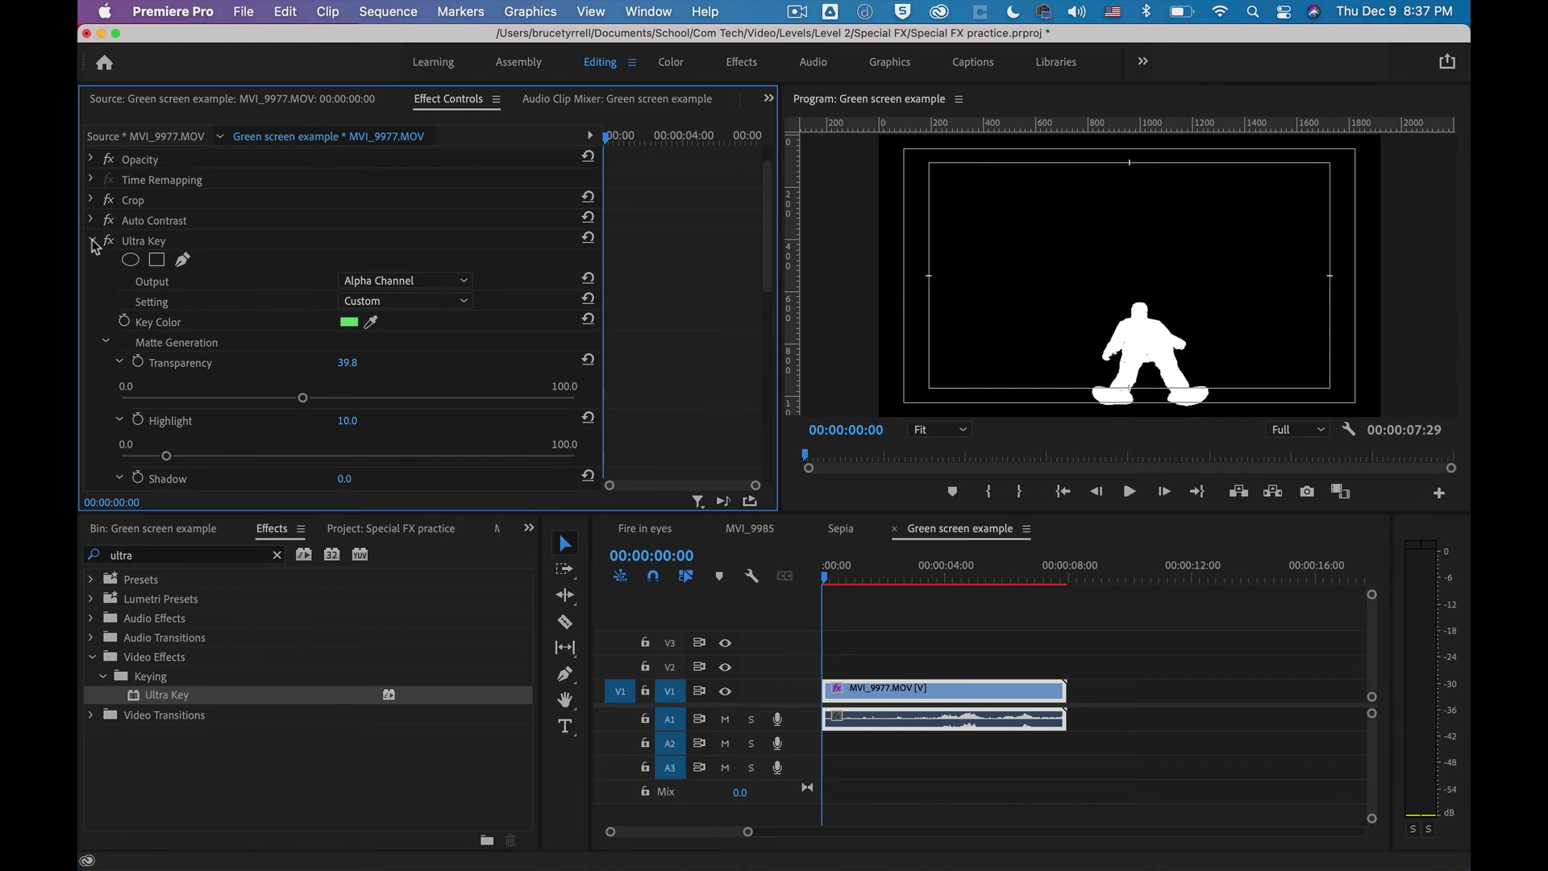
Collapse the Ultra Key setting groups and set the output back to Composite
{"action": "left_click", "coordinate": [106, 343]}
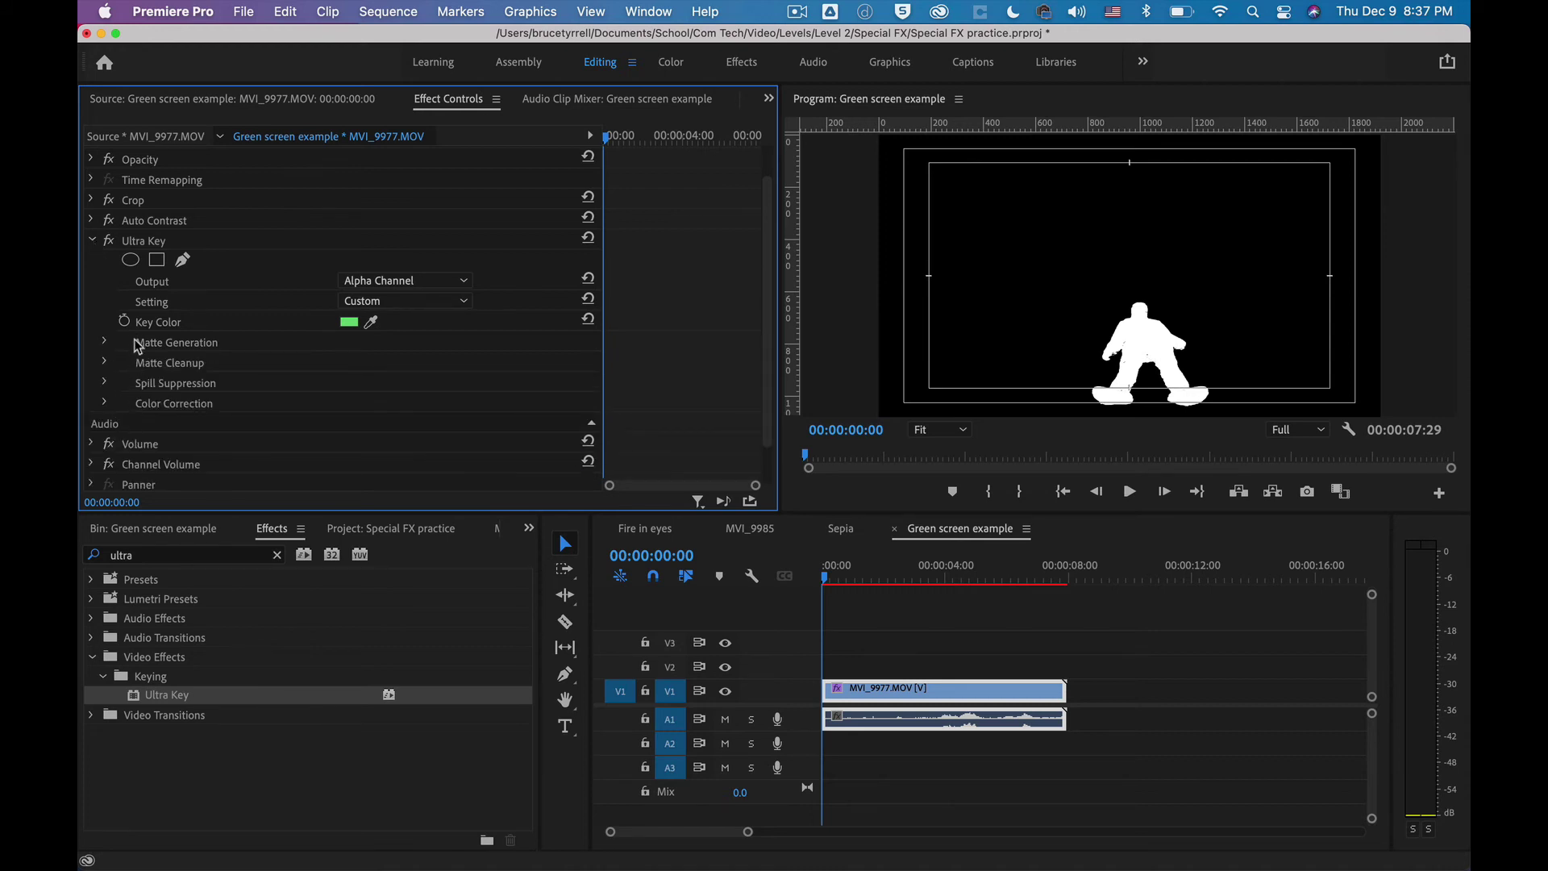
{"action": "left_click", "coordinate": [408, 284]}
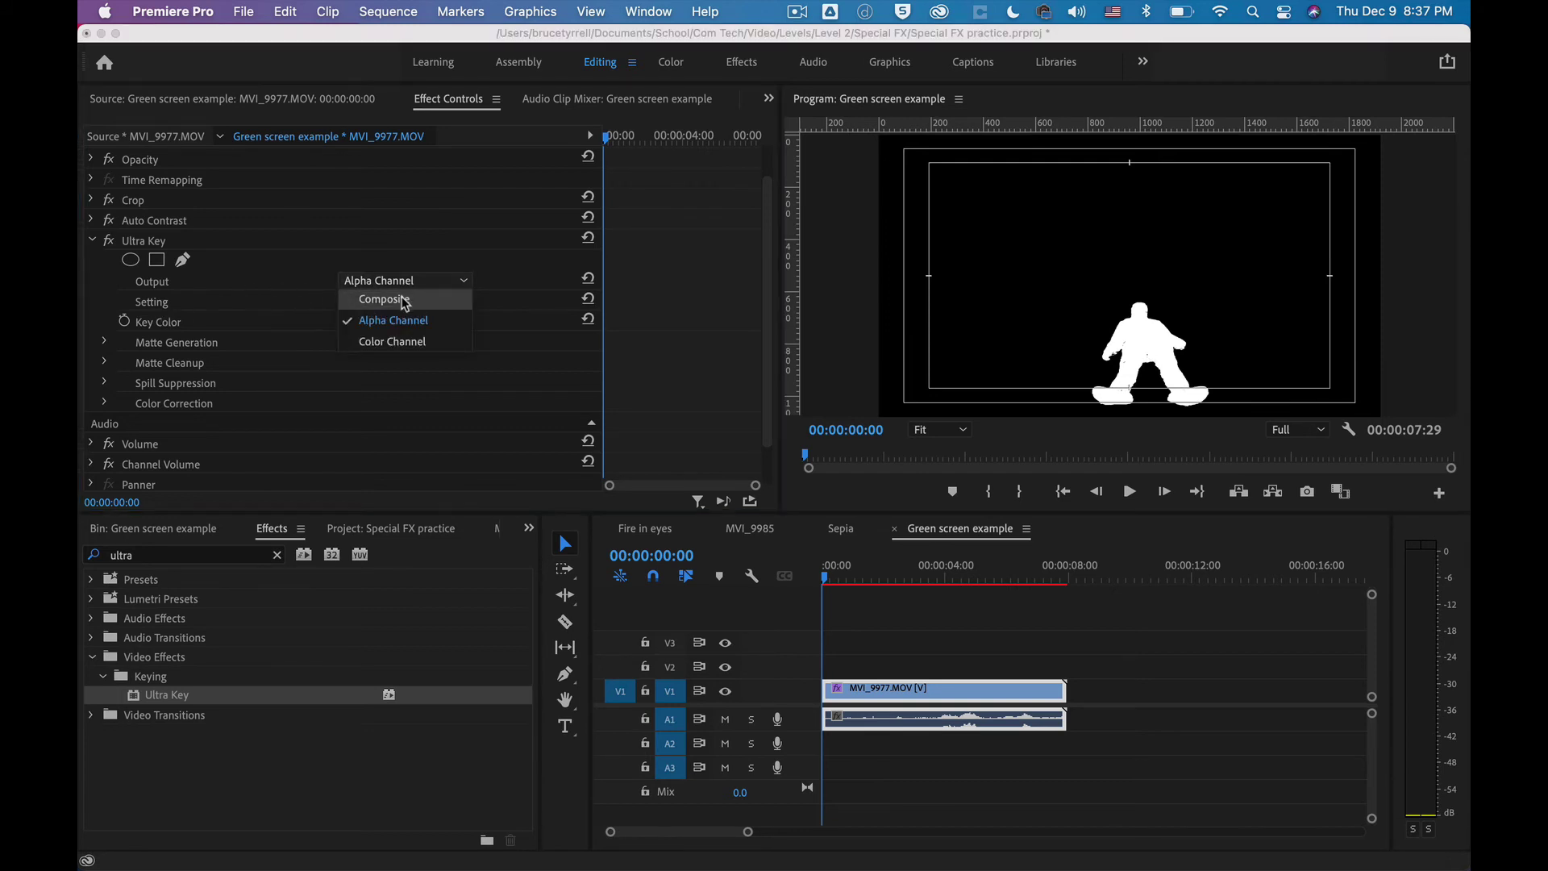
{"action": "left_click", "coordinate": [405, 301]}
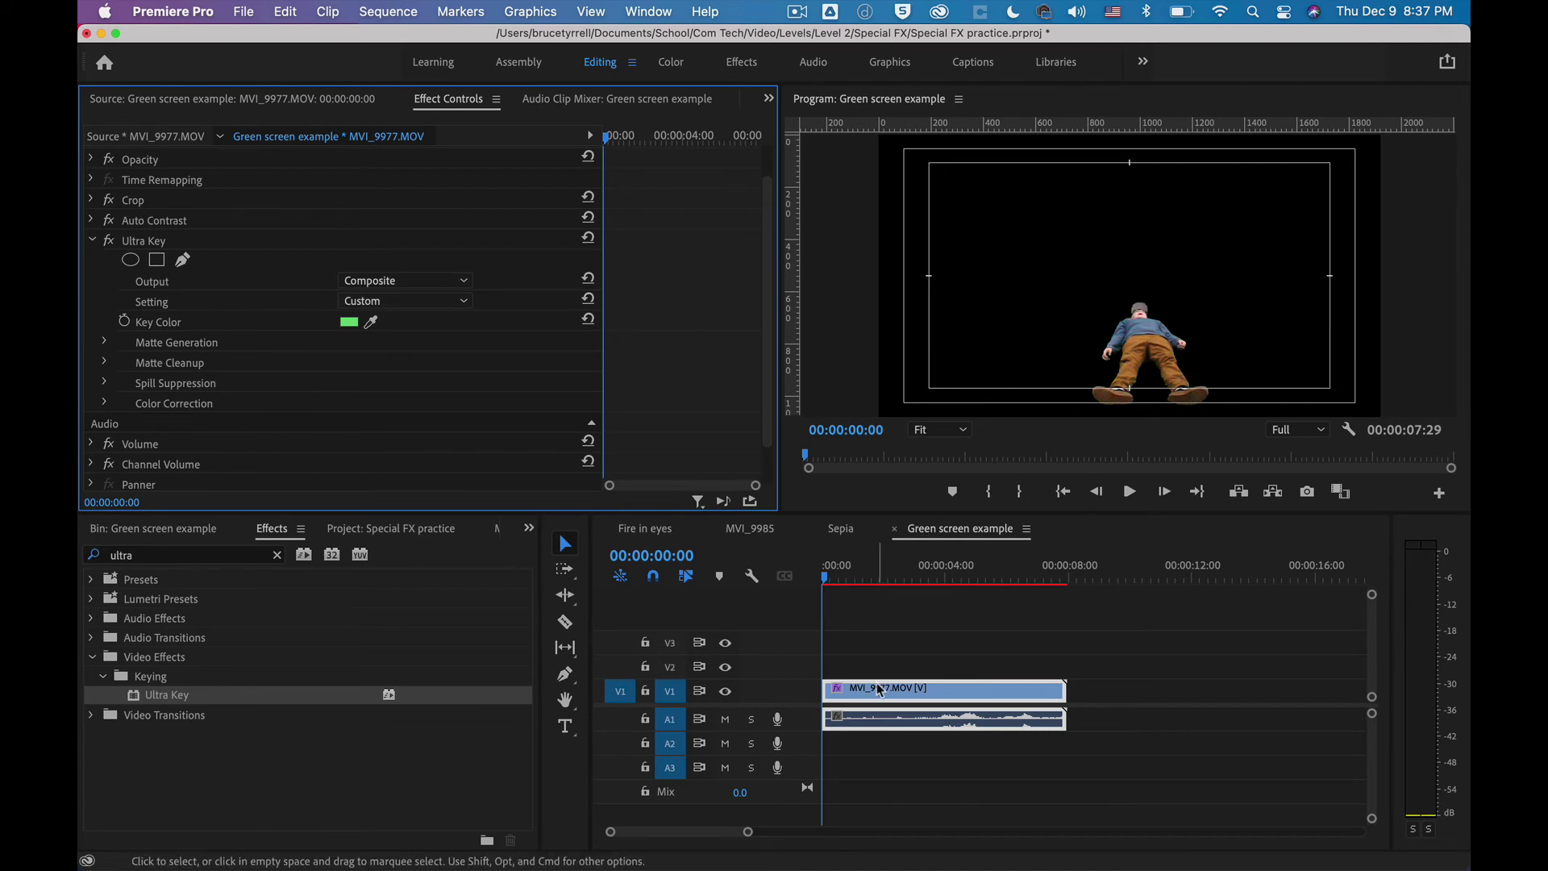
Move the video of the MVI_9977.MOV clip from track V1 up to V2
{"action": "left_click", "coordinate": [895, 665]}
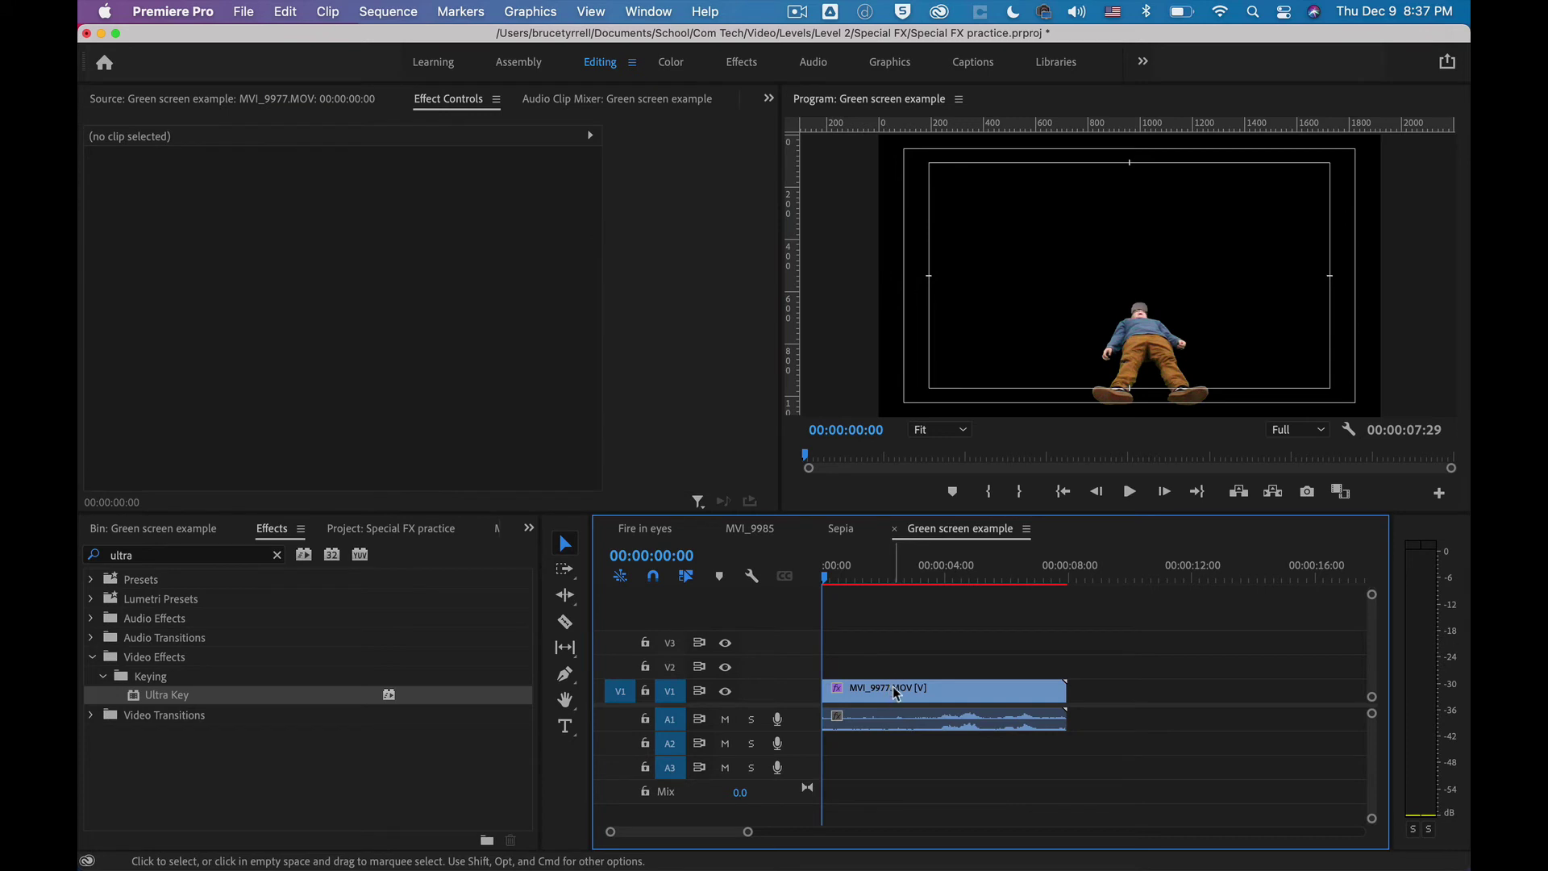
{"action": "left_click", "coordinate": [893, 689]}
{"action": "left_click_drag", "start_coordinate": [892, 687], "coordinate": [893, 665]}
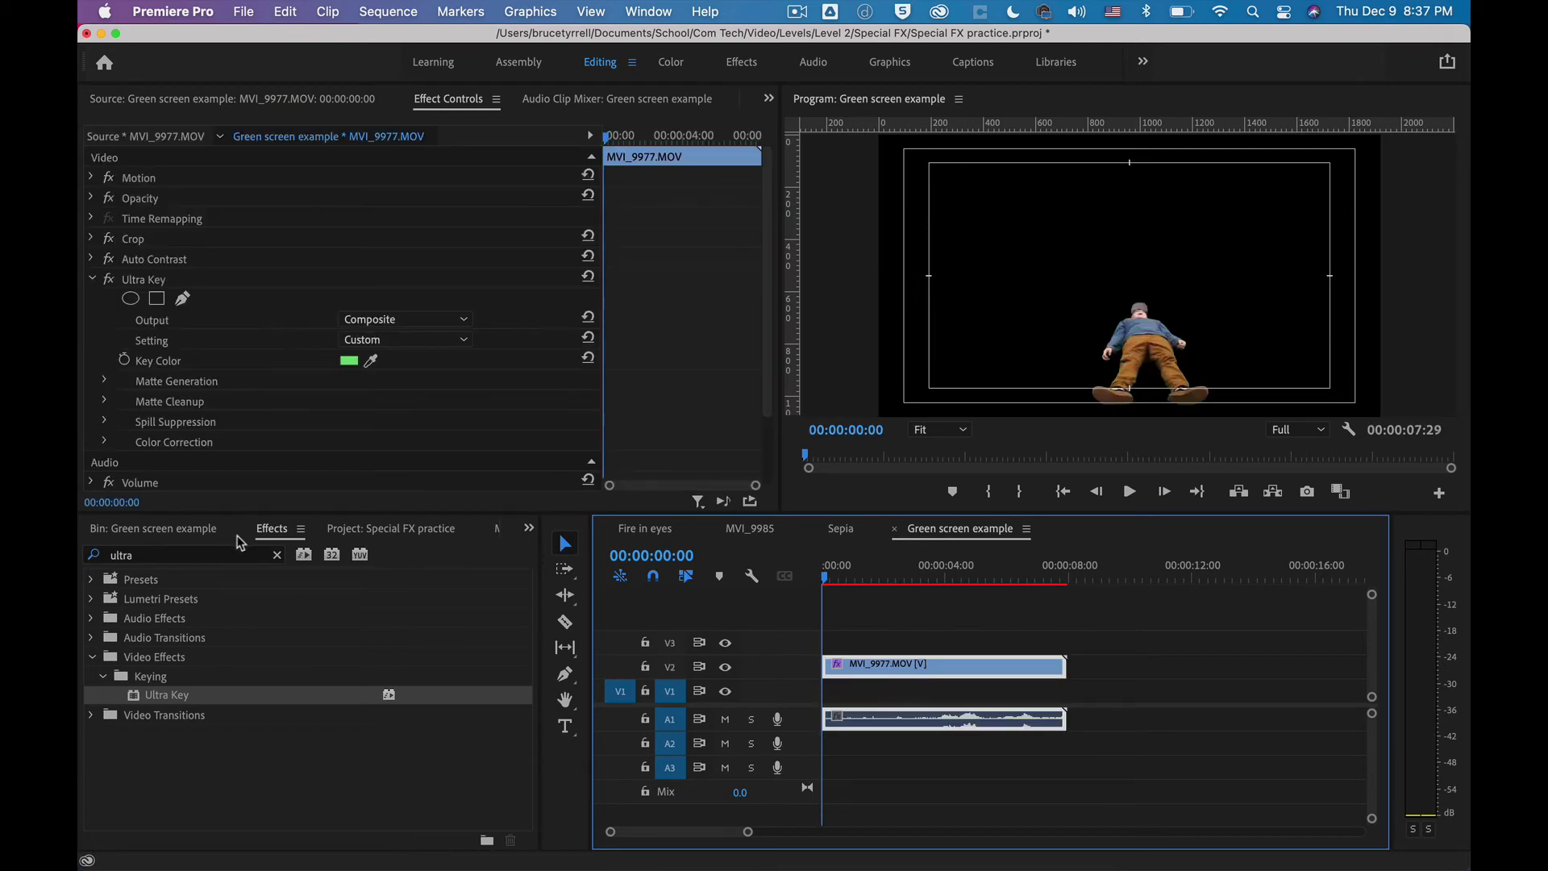
Place New York Day 4-39.jpg from the Green screen example bin at the start of track V1 as the background
{"action": "left_click", "coordinate": [165, 530]}
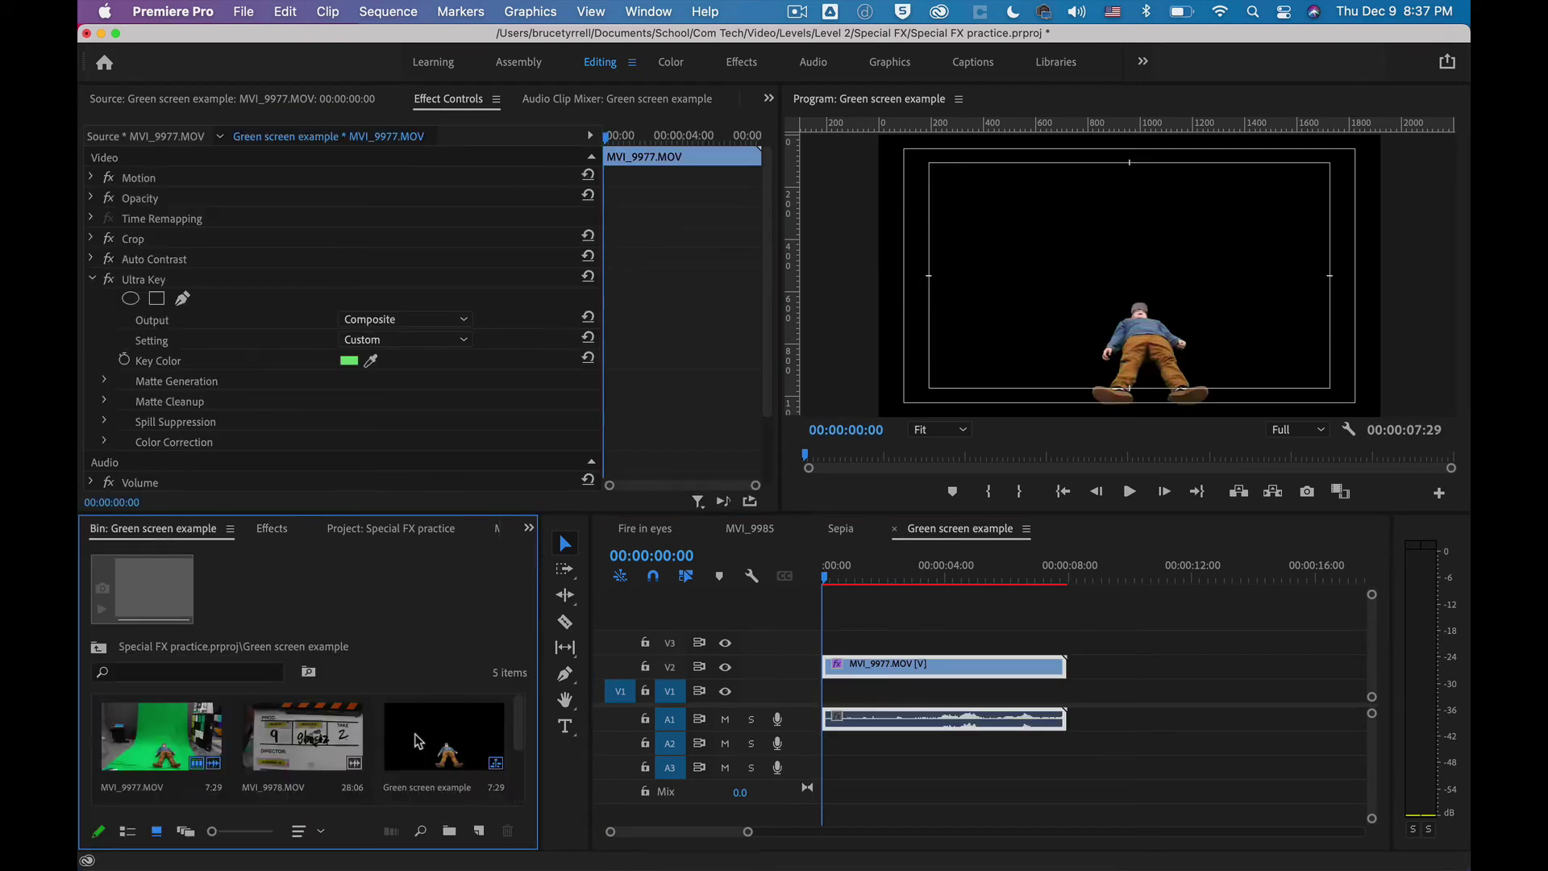
{"action": "scroll", "coordinate": [416, 740], "scroll_direction": "down", "scroll_amount": 2}
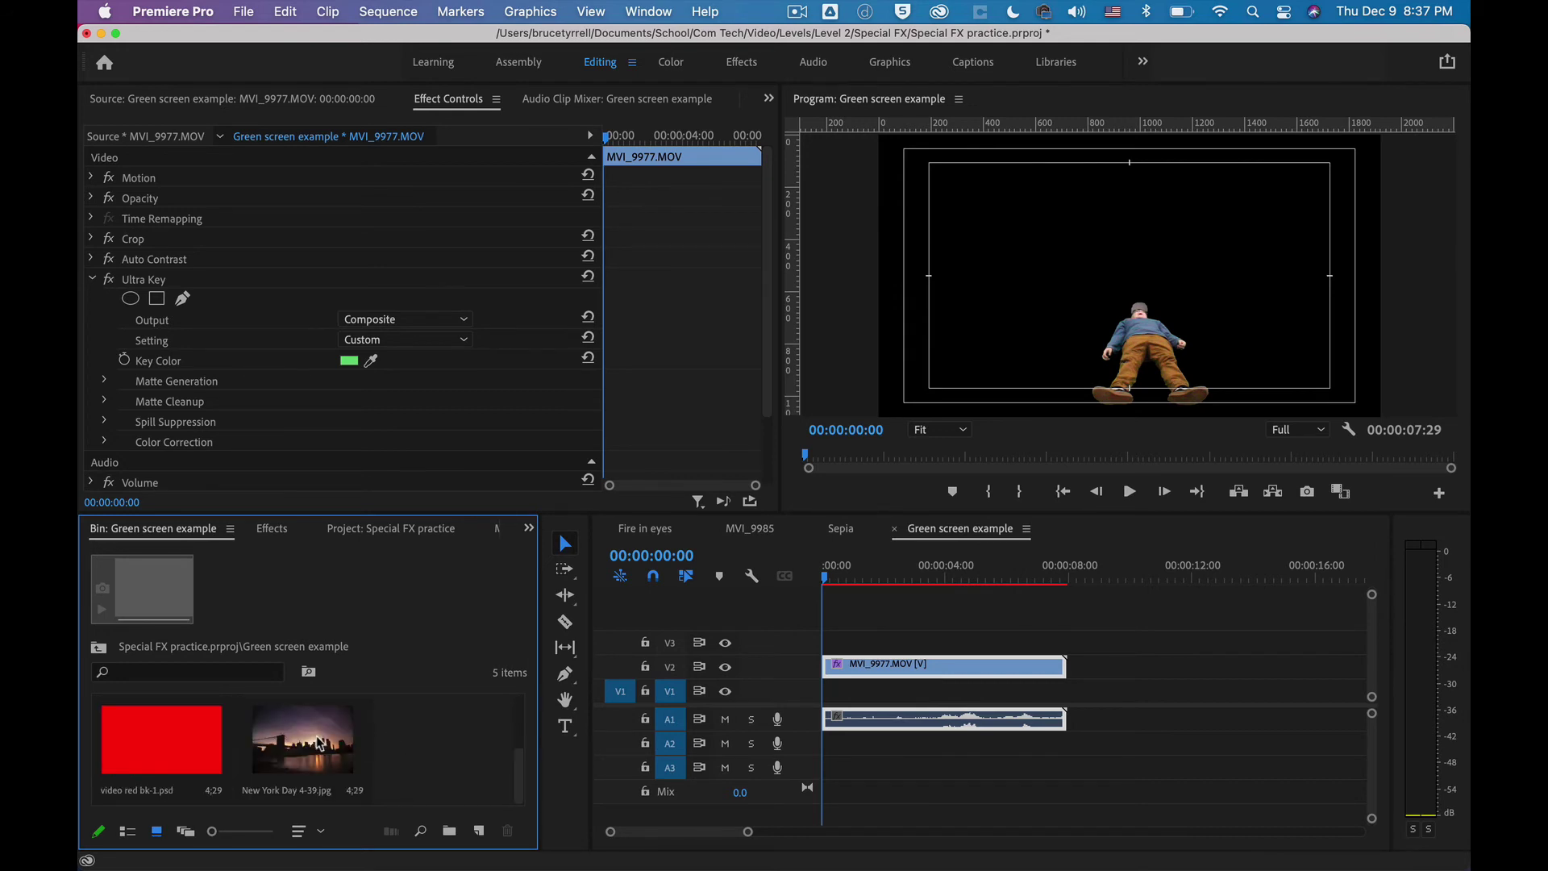
{"action": "left_click_drag", "start_coordinate": [287, 750], "coordinate": [820, 691]}
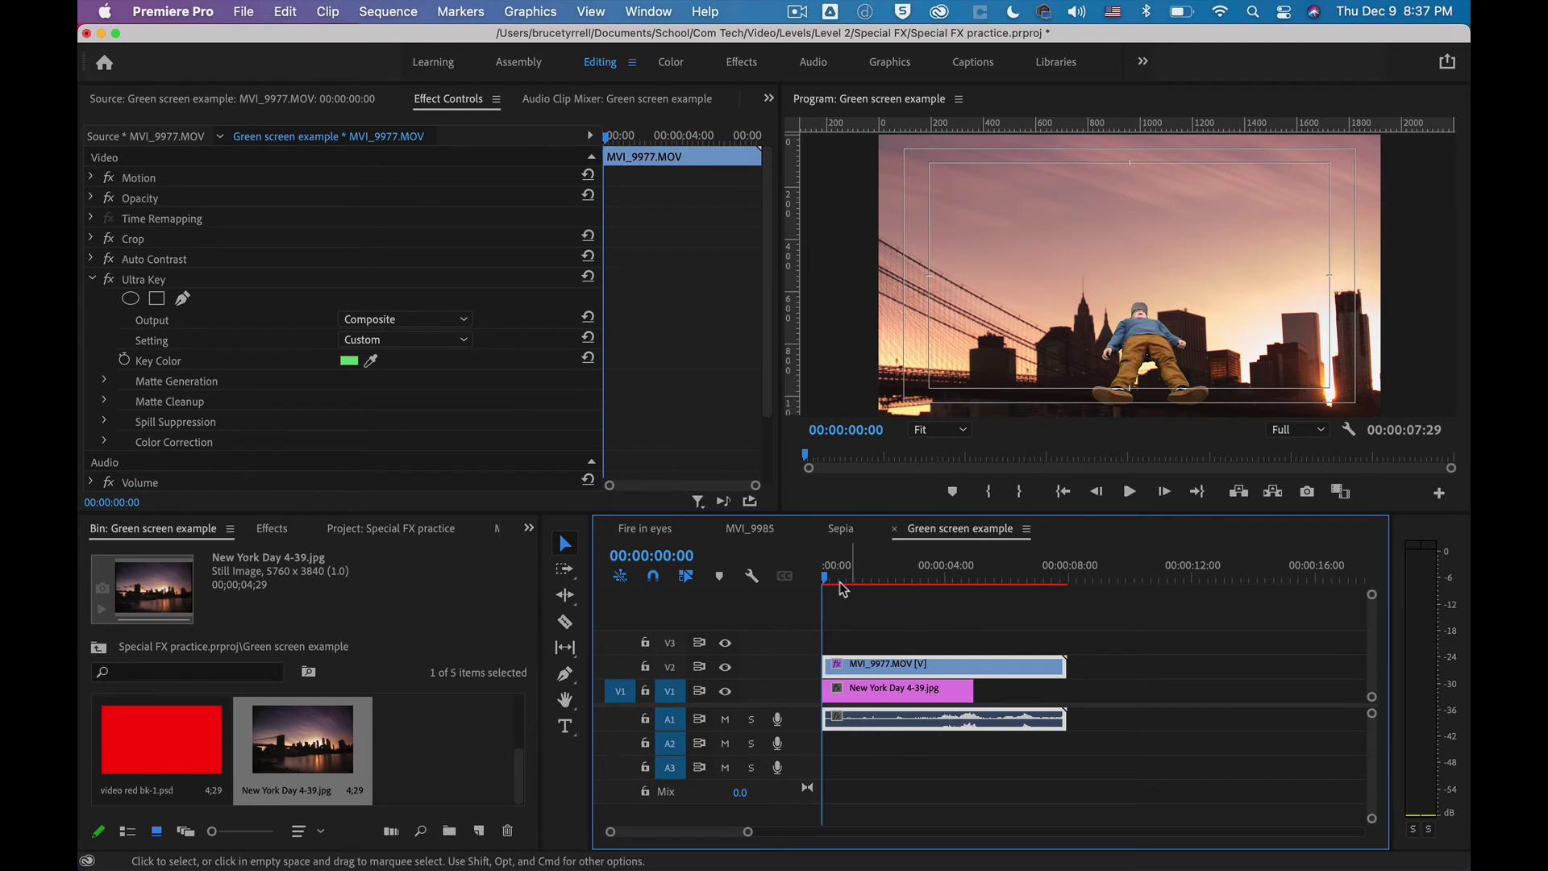
Scrub to 00:00:04:01 to check the composite, and extend the New York image to the end of the MVI_9977.MOV clip
{"action": "left_click_drag", "start_coordinate": [829, 584], "coordinate": [946, 582]}
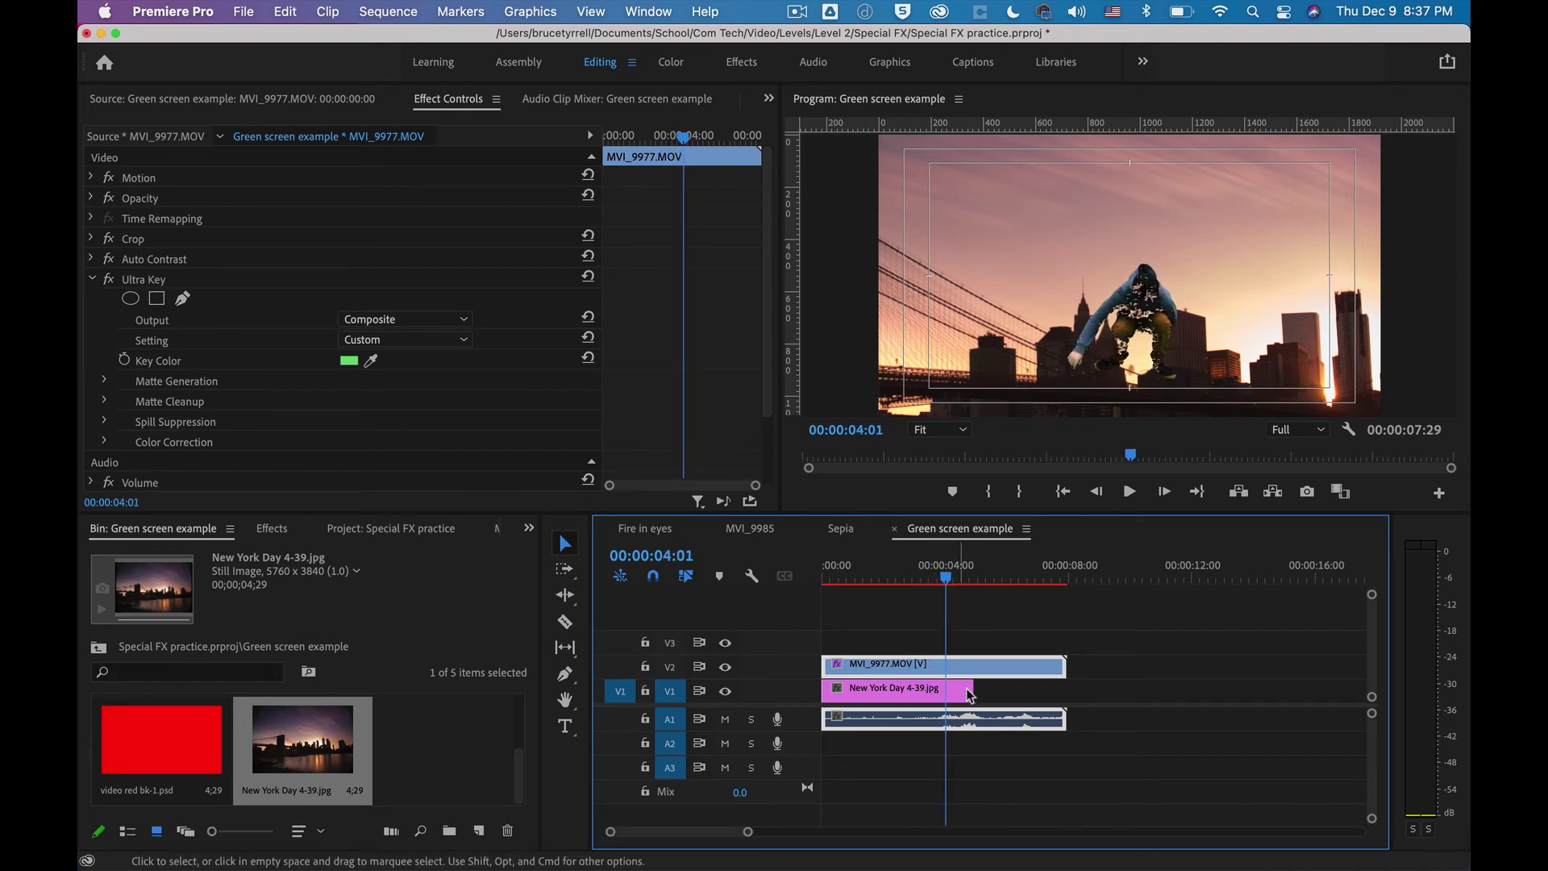
{"action": "left_click_drag", "start_coordinate": [974, 691], "coordinate": [1066, 691]}
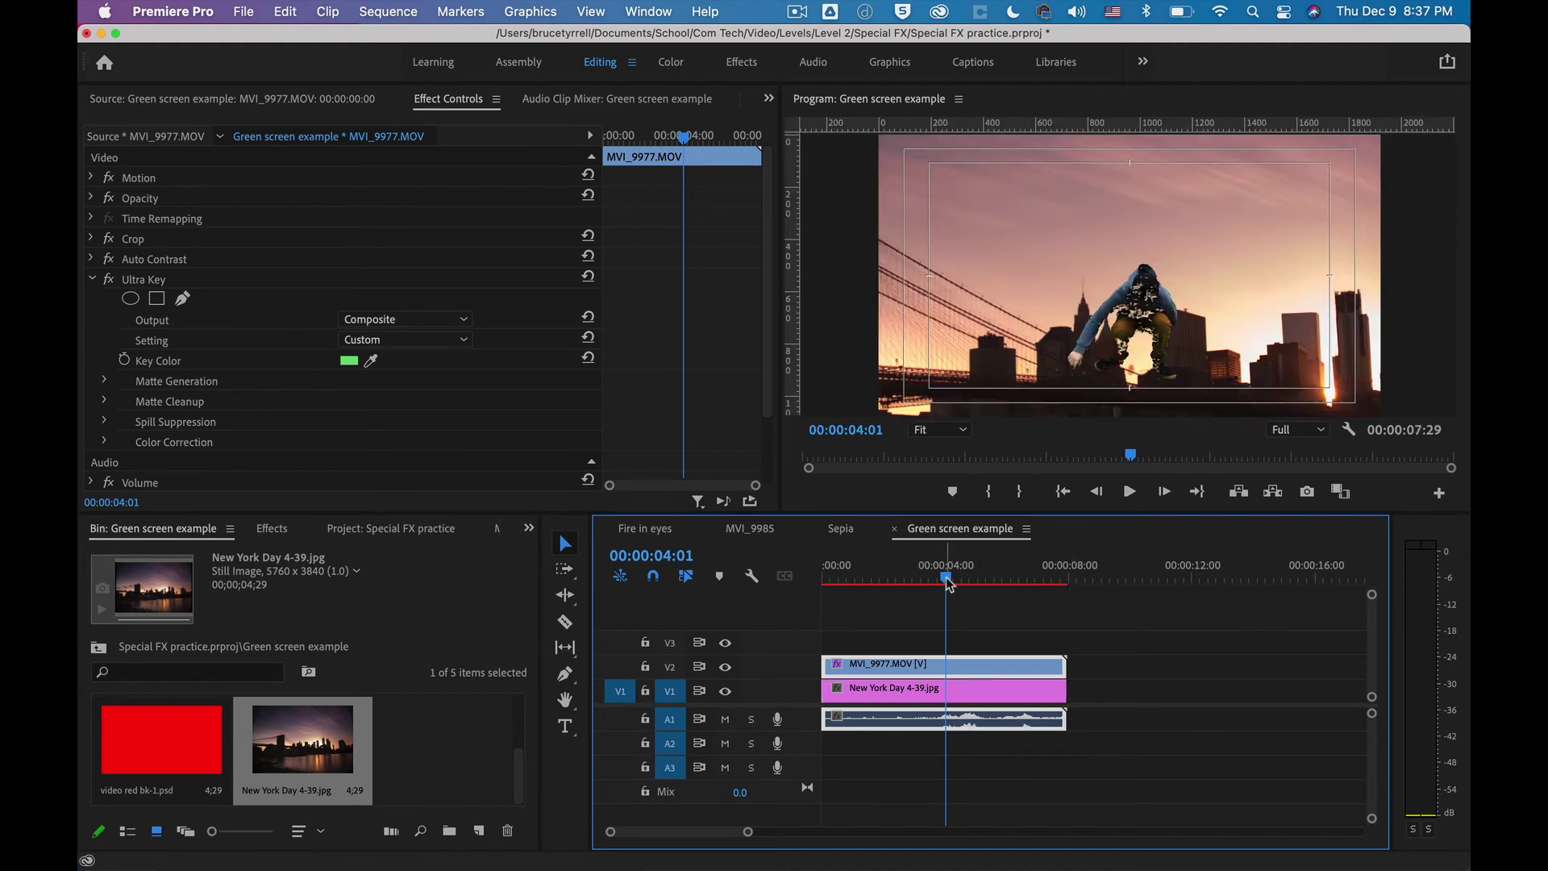
Scrub to 00:00:05:17 and raise the Ultra Key's Matte Generation Shadow to 35.7
{"action": "left_click_drag", "start_coordinate": [948, 586], "coordinate": [996, 587]}
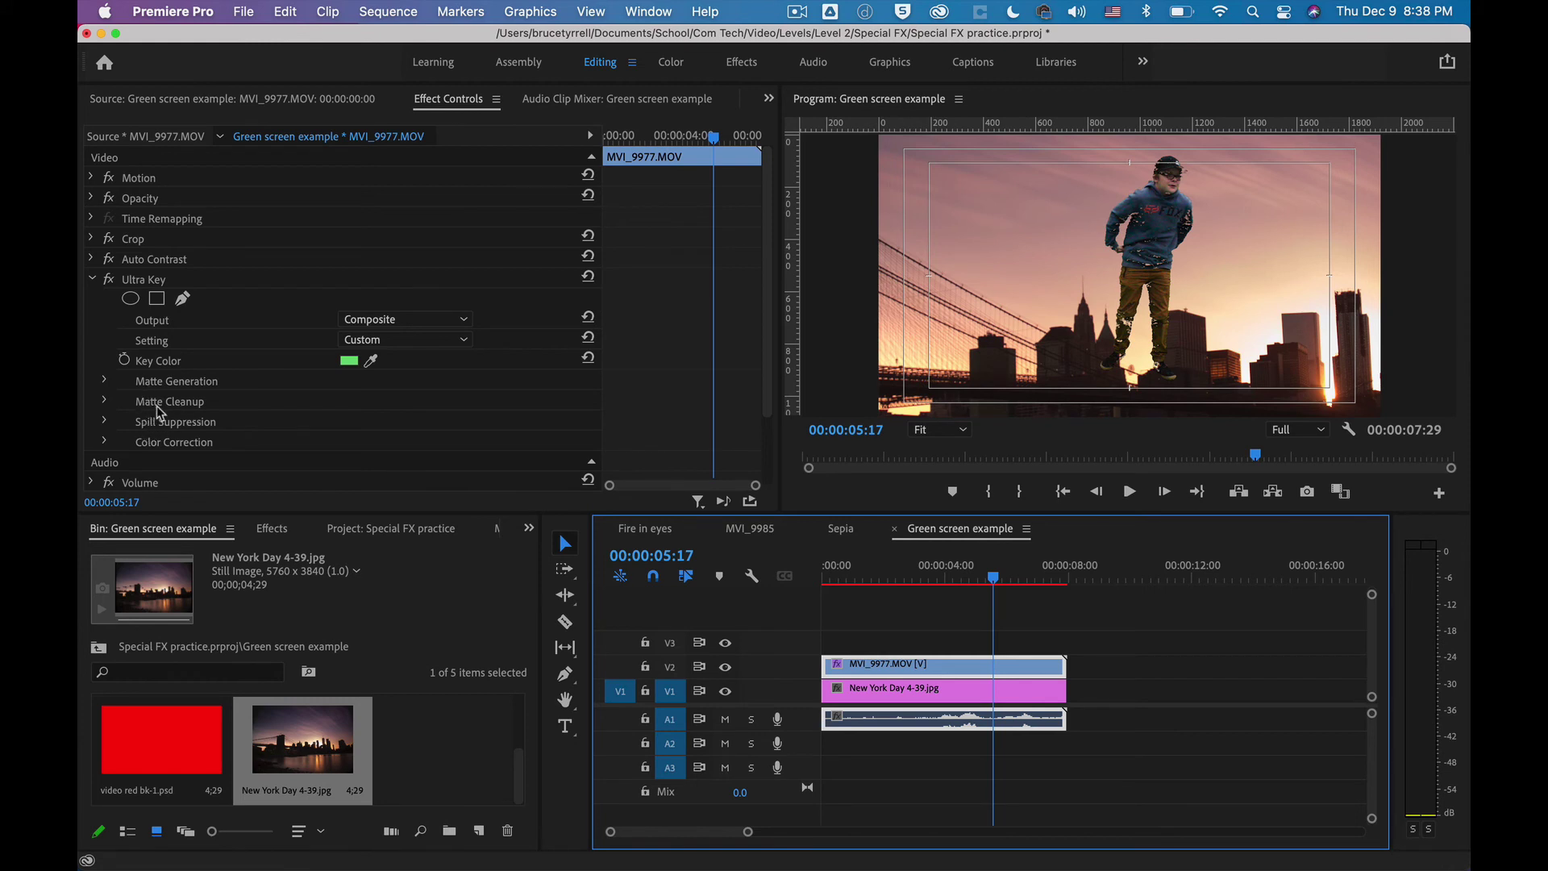
{"action": "left_click", "coordinate": [104, 380]}
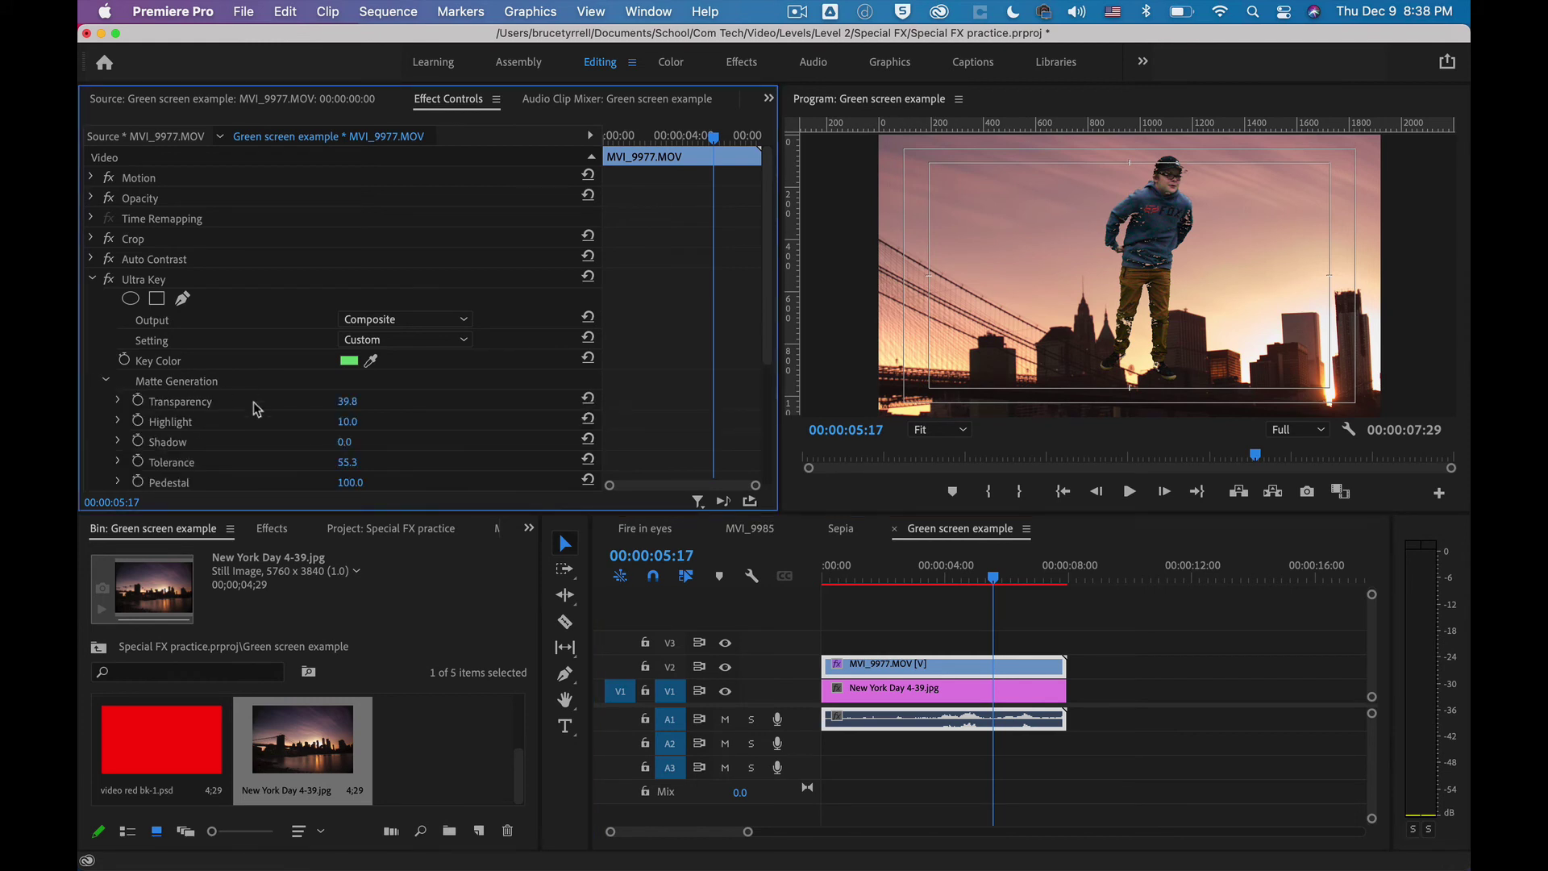
{"action": "left_click", "coordinate": [118, 441]}
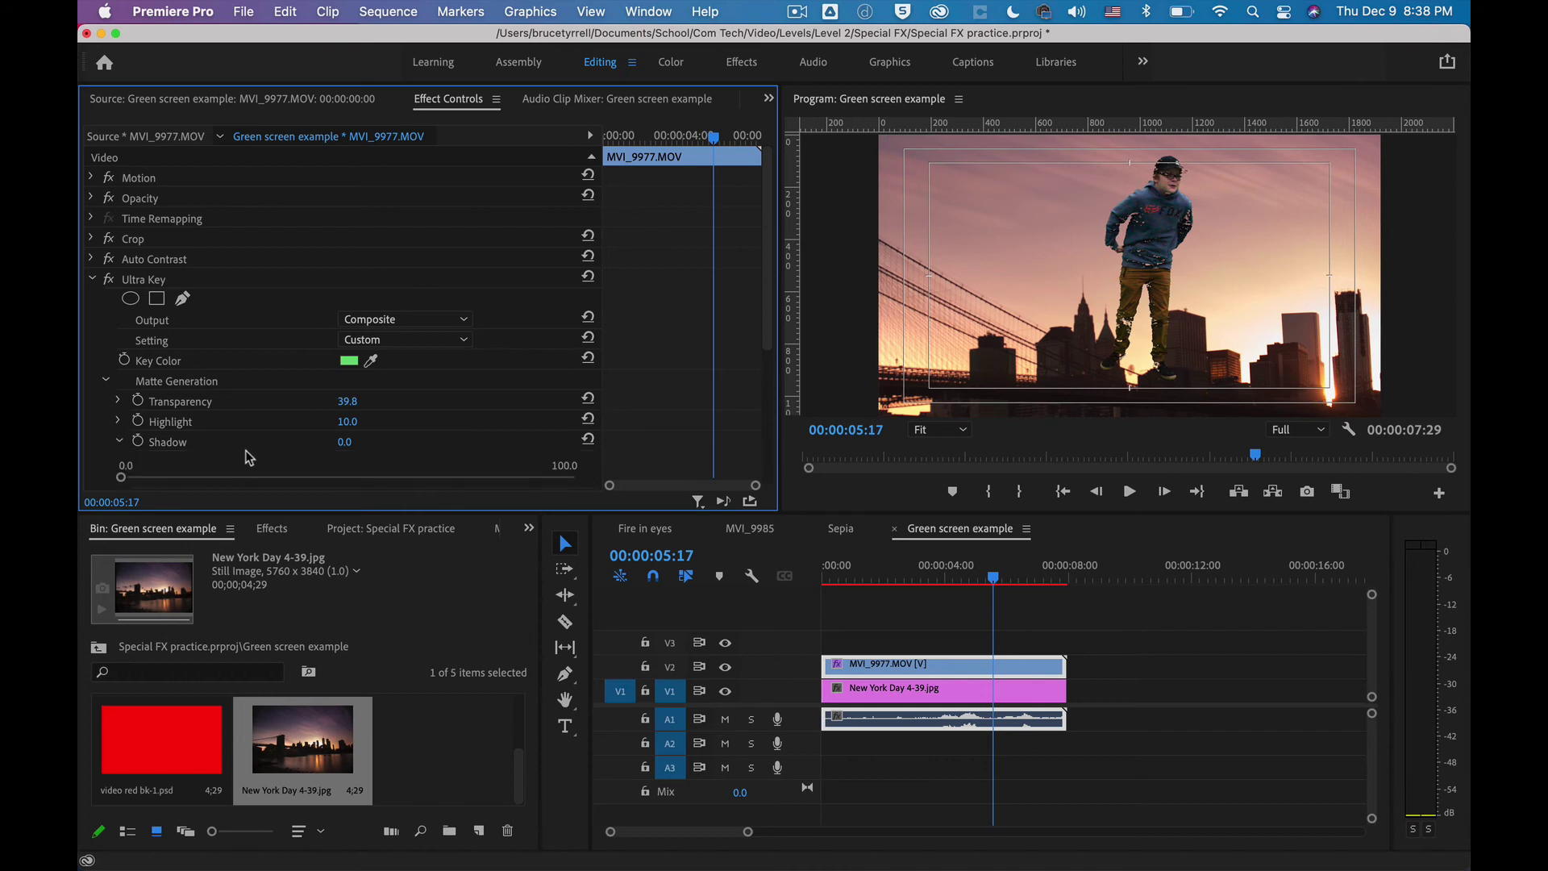
{"action": "scroll", "coordinate": [245, 450], "scroll_direction": "down", "scroll_amount": 3}
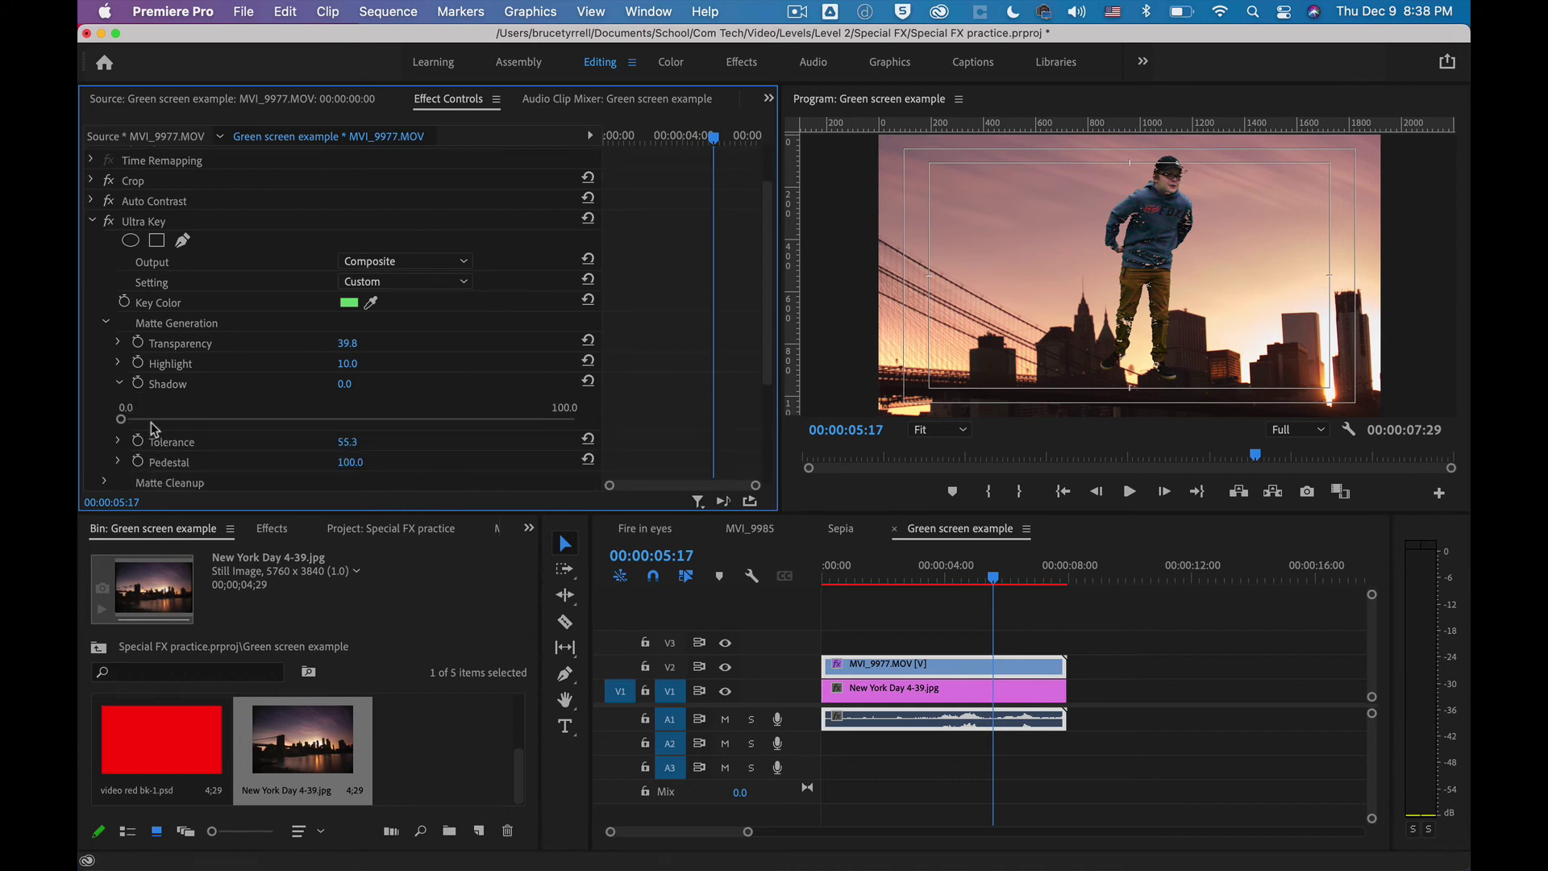
{"action": "left_click_drag", "start_coordinate": [123, 421], "coordinate": [282, 427]}
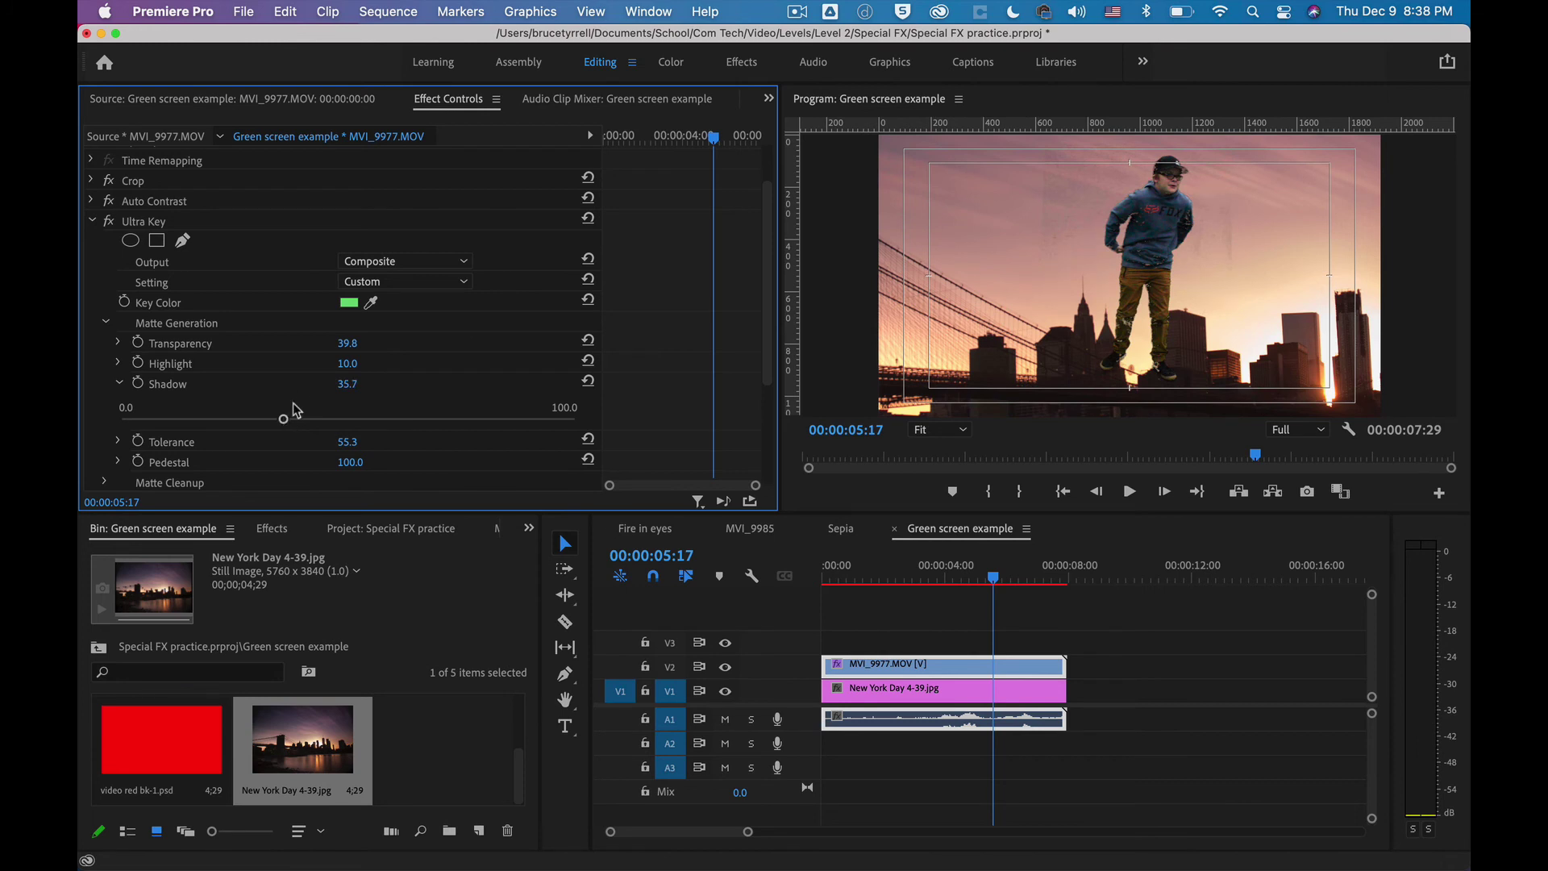
Raise the Ultra Key's Matte Generation Tolerance to 66.2 and scrub to 00:00:05:26 to check the key
{"action": "scroll", "coordinate": [269, 392], "scroll_direction": "down", "scroll_amount": 3}
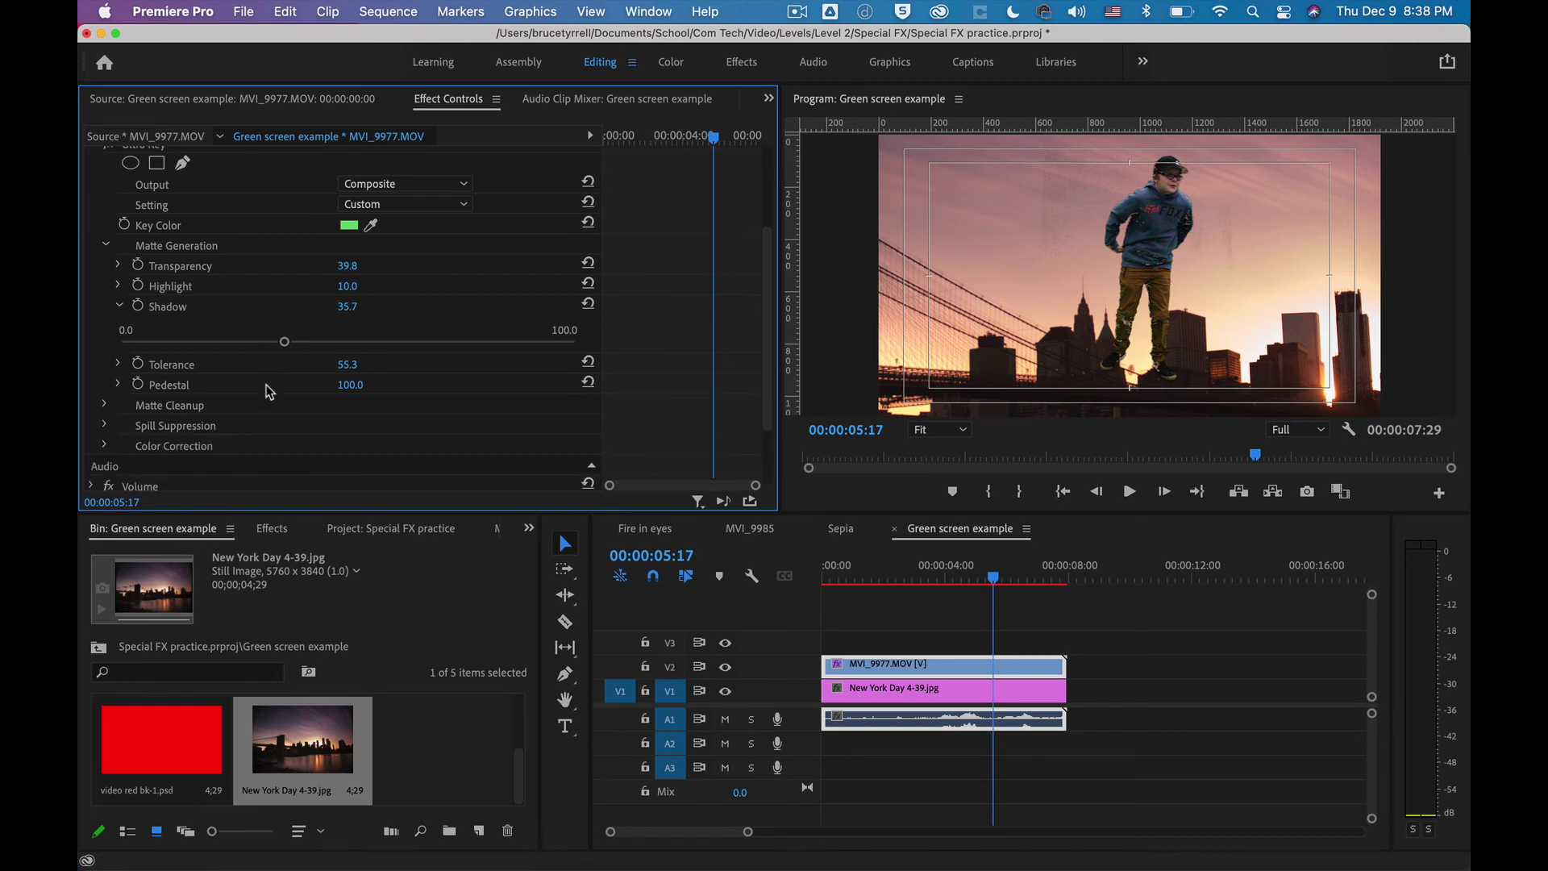
{"action": "left_click", "coordinate": [118, 364]}
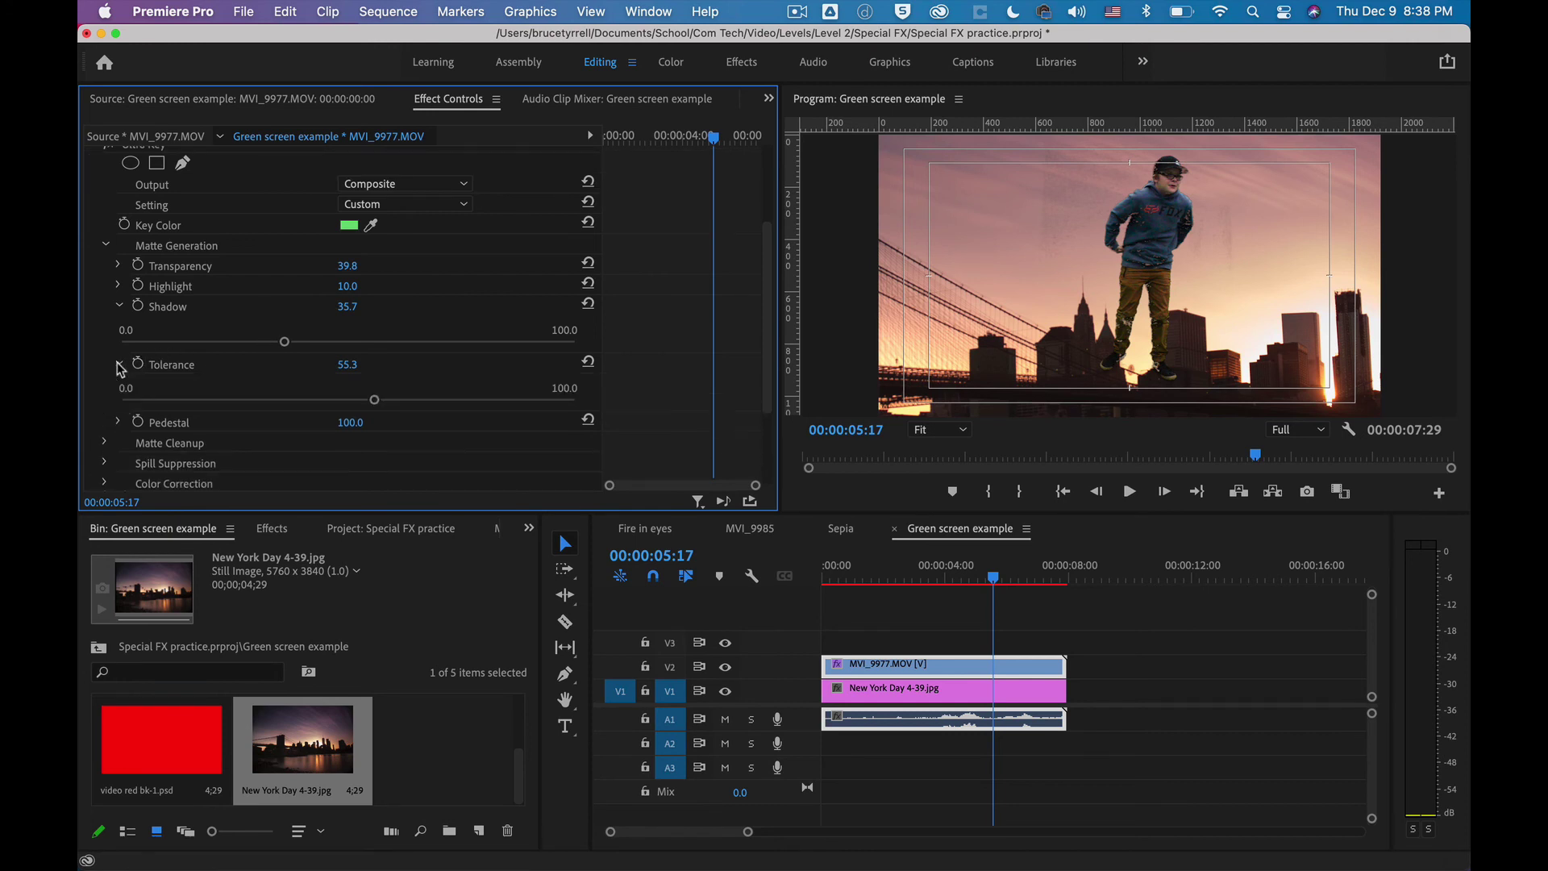
{"action": "left_click_drag", "start_coordinate": [375, 403], "coordinate": [407, 393]}
{"action": "mouse_move", "coordinate": [348, 422]}
{"action": "left_mouse_down"}
{"action": "mouse_move", "coordinate": [267, 422]}
{"action": "mouse_move", "coordinate": [340, 422]}
{"action": "left_mouse_up"}
{"action": "mouse_move", "coordinate": [991, 578]}
{"action": "left_mouse_down"}
{"action": "mouse_move", "coordinate": [859, 576]}
{"action": "mouse_move", "coordinate": [978, 582]}
{"action": "left_mouse_up"}
{"action": "mouse_move", "coordinate": [985, 577]}
{"action": "left_mouse_down"}
{"action": "mouse_move", "coordinate": [1008, 577]}
{"action": "mouse_move", "coordinate": [917, 579]}
{"action": "mouse_move", "coordinate": [1003, 579]}
{"action": "left_mouse_up"}
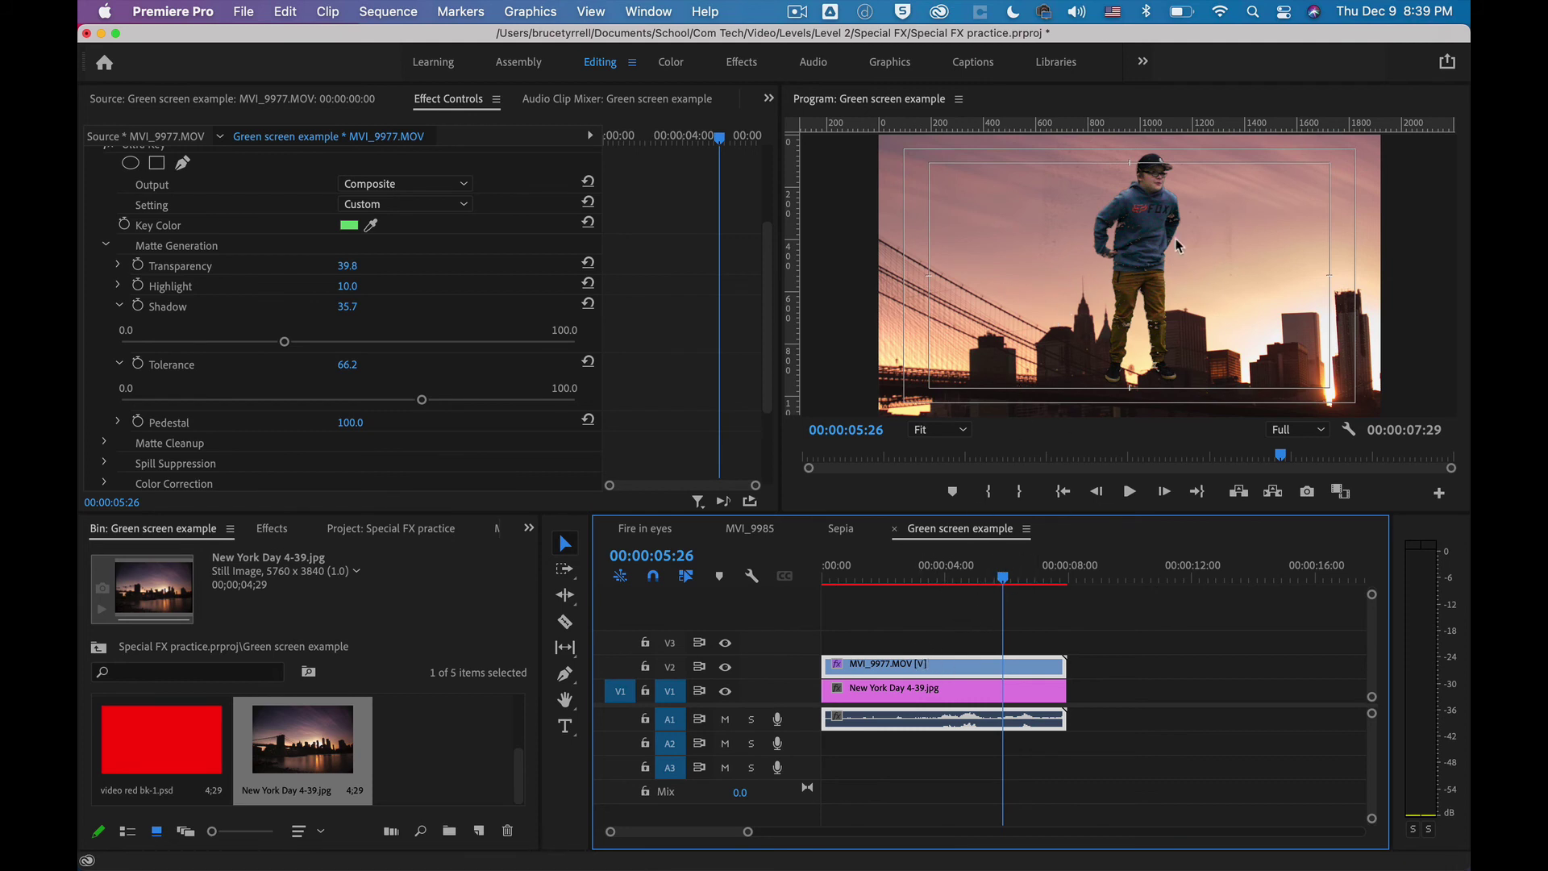
Collapse the Ultra Key settings, expand the MVI_9977.MOV clip's Motion settings and set its horizontal position to 686
{"action": "scroll", "coordinate": [206, 355], "scroll_direction": "up", "scroll_amount": 3}
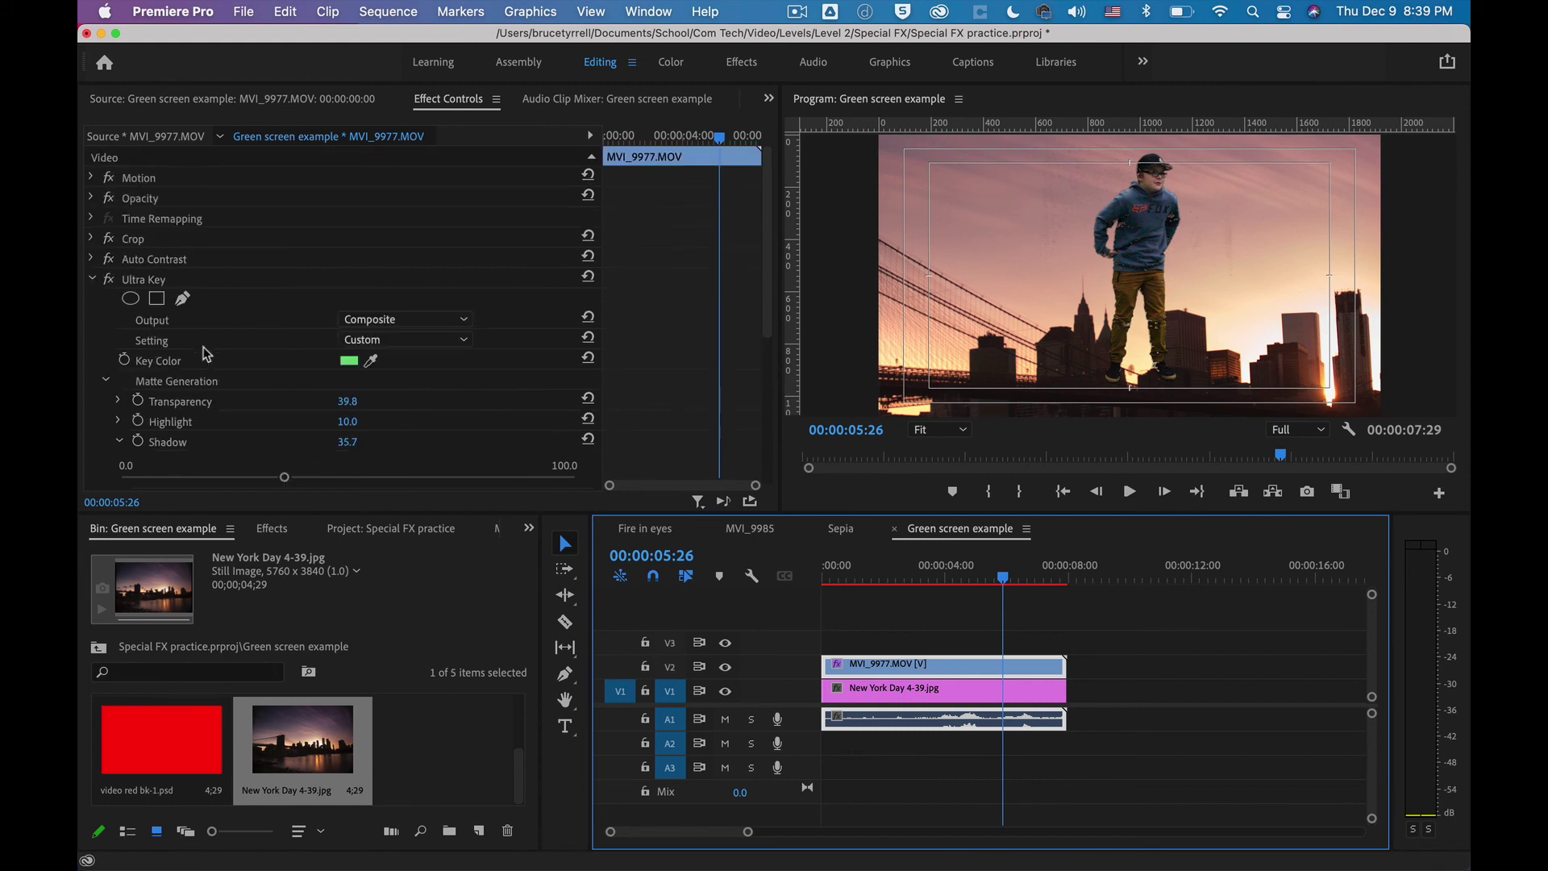
{"action": "left_click", "coordinate": [96, 280]}
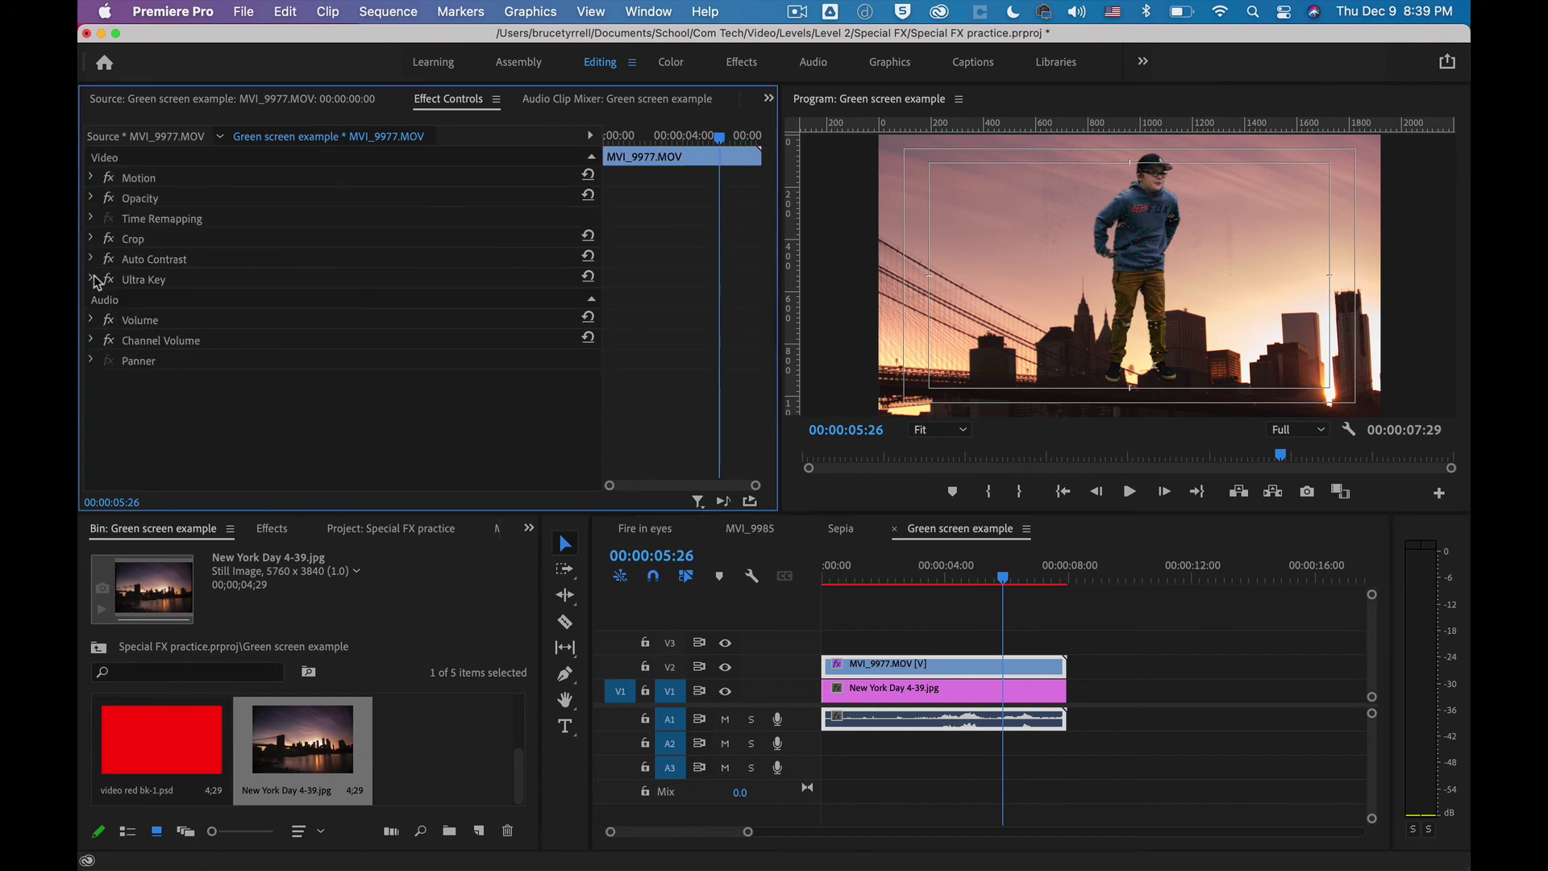
{"action": "left_click", "coordinate": [94, 200]}
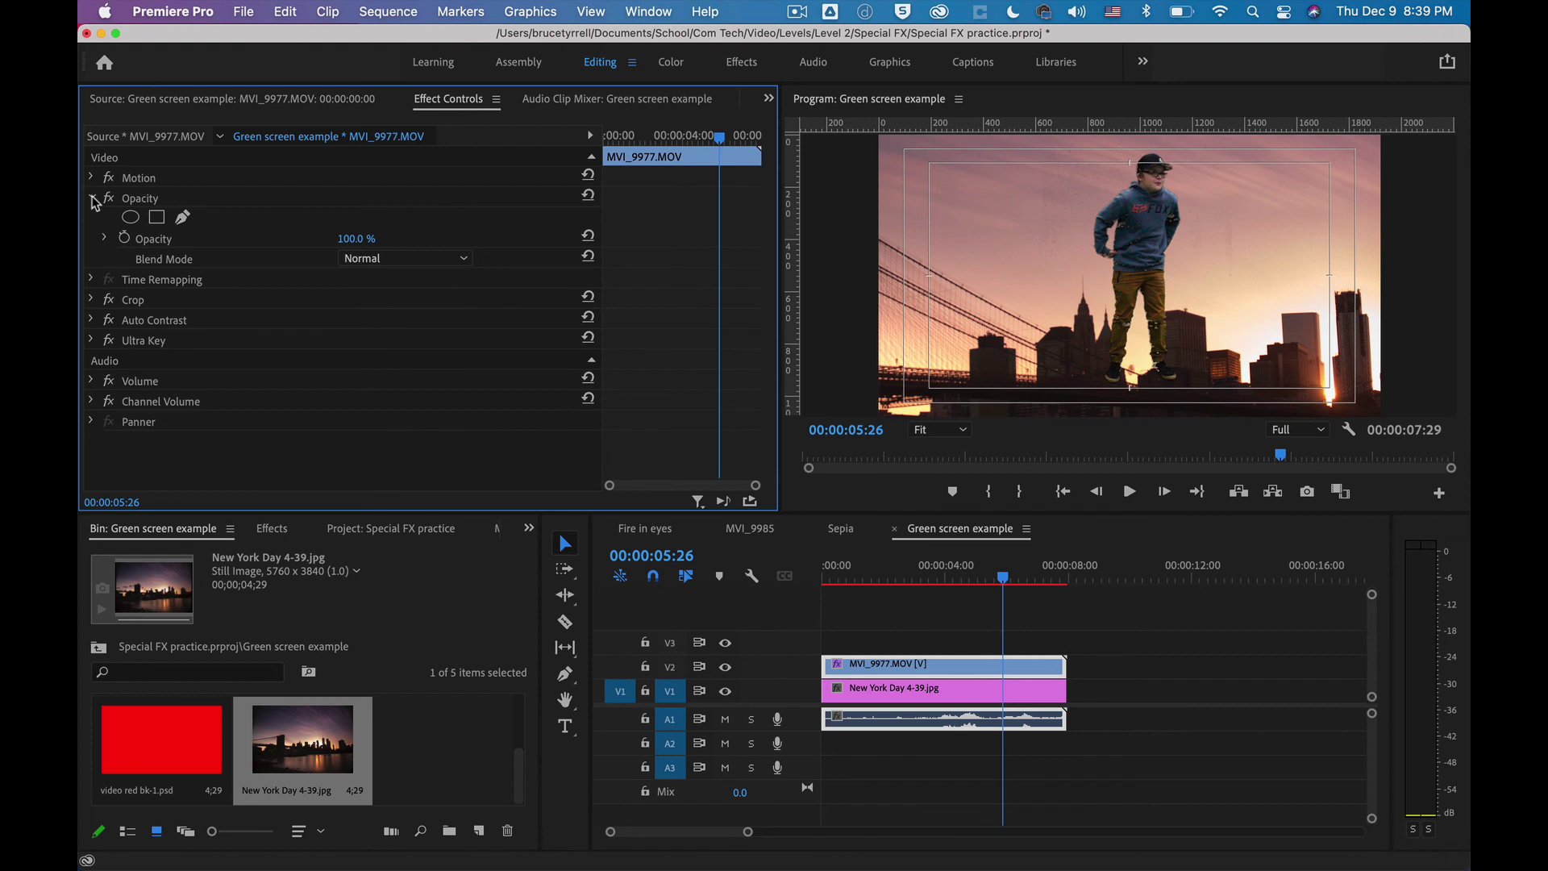
{"action": "left_click", "coordinate": [94, 200]}
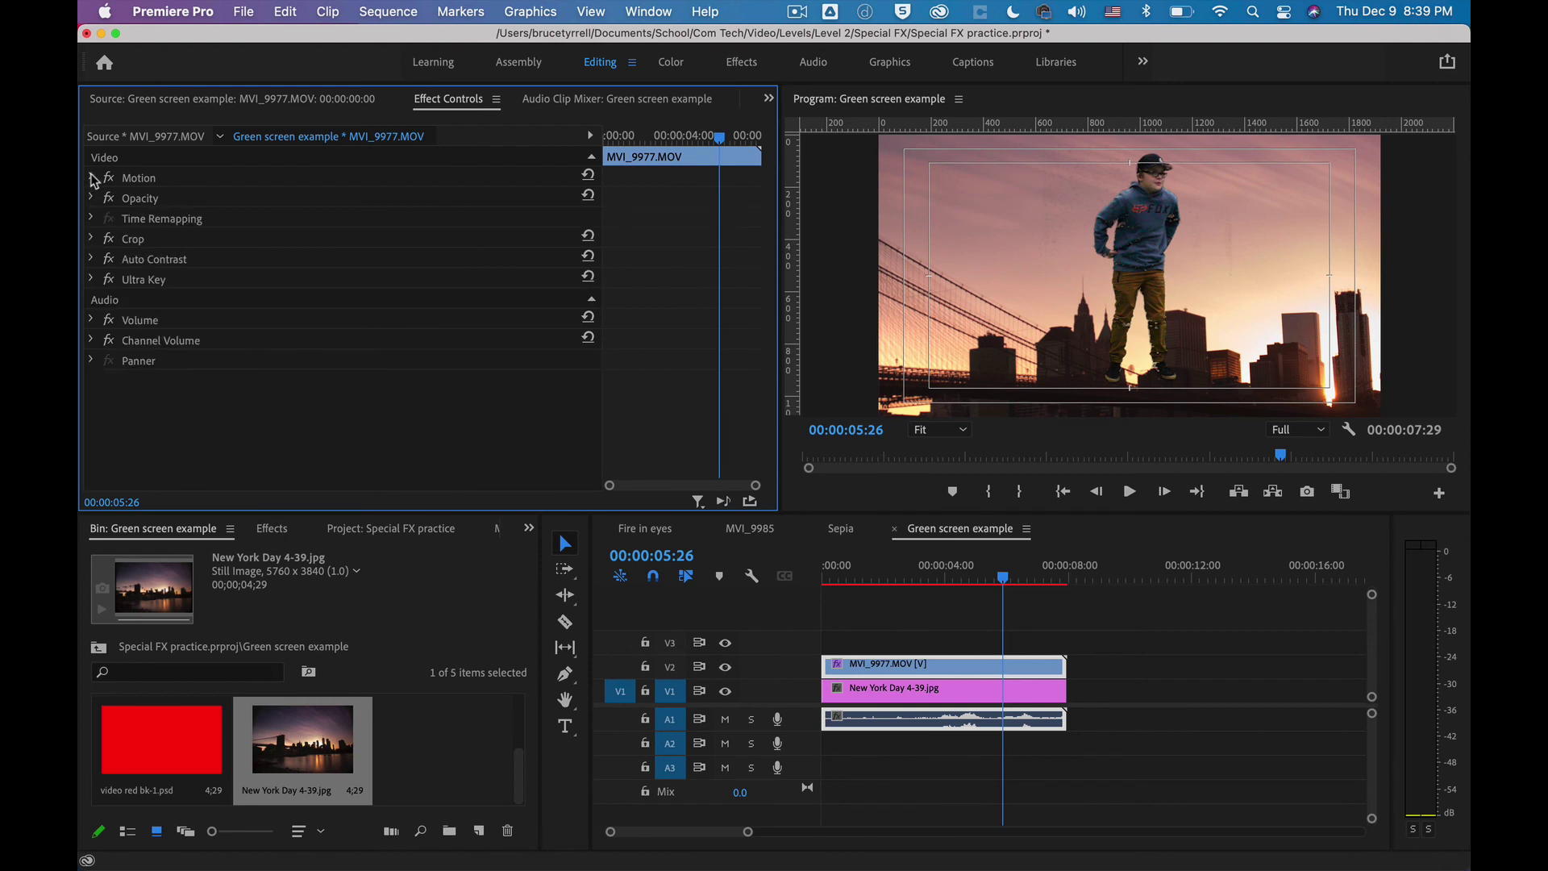
{"action": "left_click", "coordinate": [93, 179]}
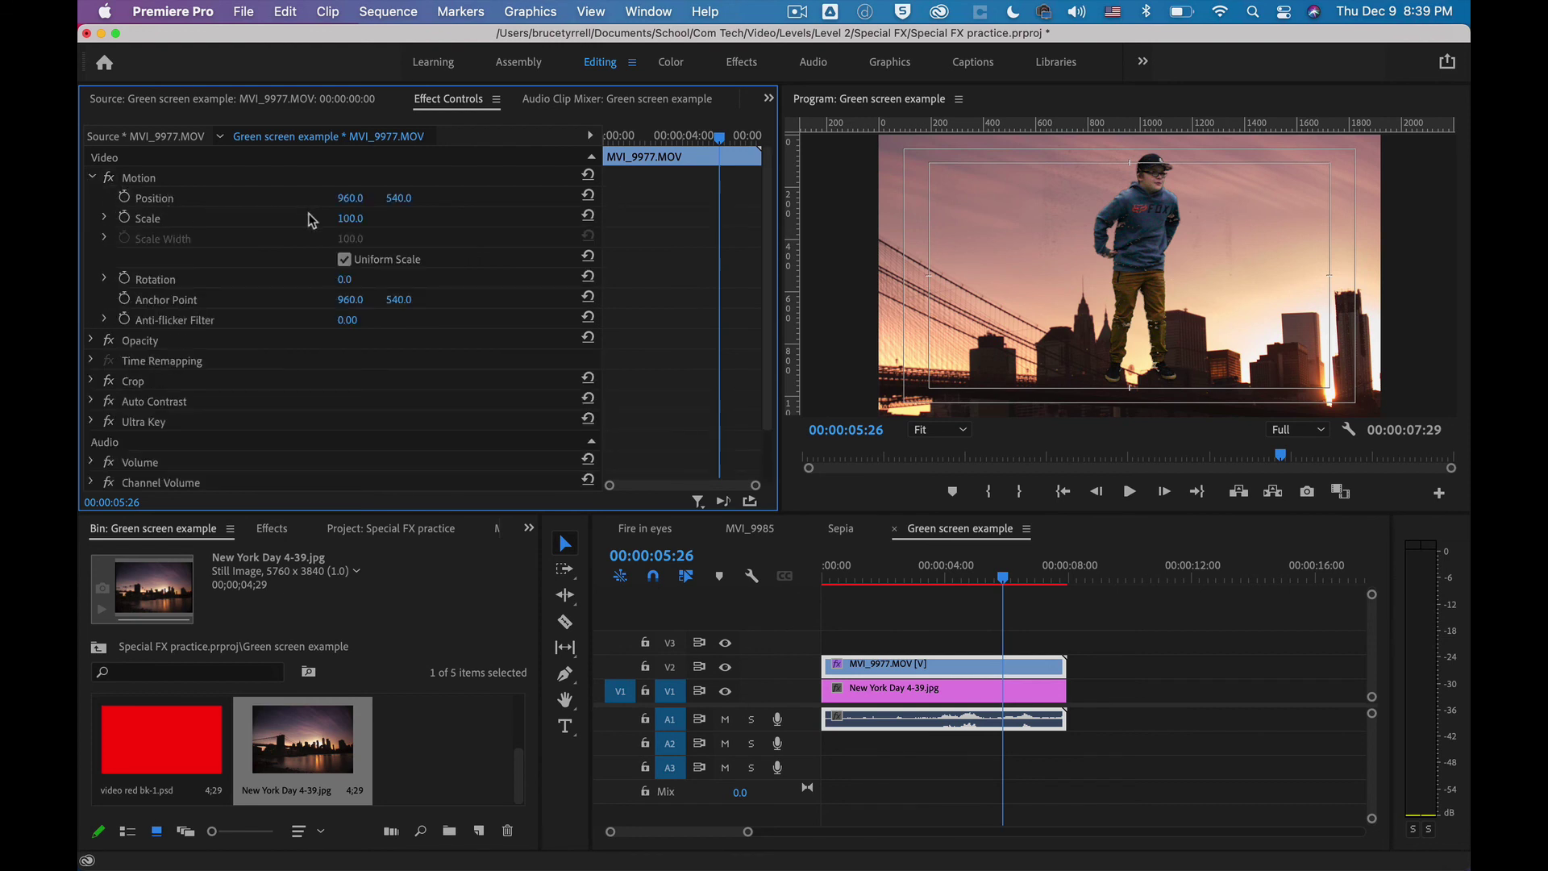
{"action": "left_click", "coordinate": [352, 199]}
{"action": "type", "text": "911"}
{"action": "key", "text": "Return"}
{"action": "mouse_move", "coordinate": [351, 198]}
{"action": "left_mouse_down"}
{"action": "mouse_move", "coordinate": [278, 198]}
{"action": "mouse_move", "coordinate": [471, 198]}
{"action": "mouse_move", "coordinate": [261, 197]}
{"action": "mouse_move", "coordinate": [361, 200]}
{"action": "left_mouse_up"}
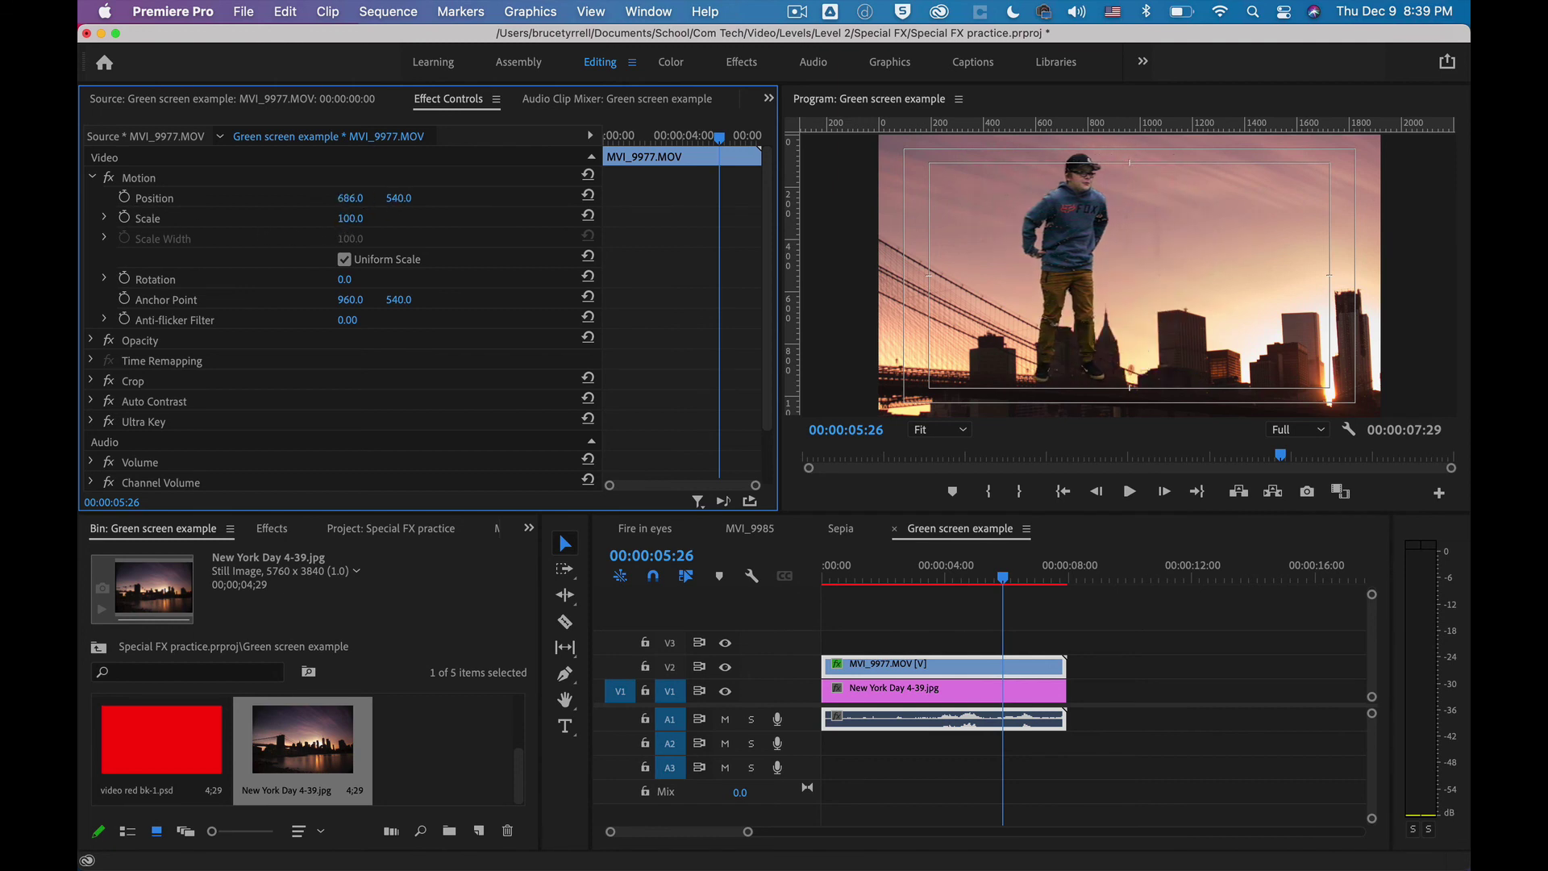
Scale the MVI_9977.MOV clip down to 51 and set its position to 681, 561
{"action": "left_click_drag", "start_coordinate": [349, 217], "coordinate": [311, 218]}
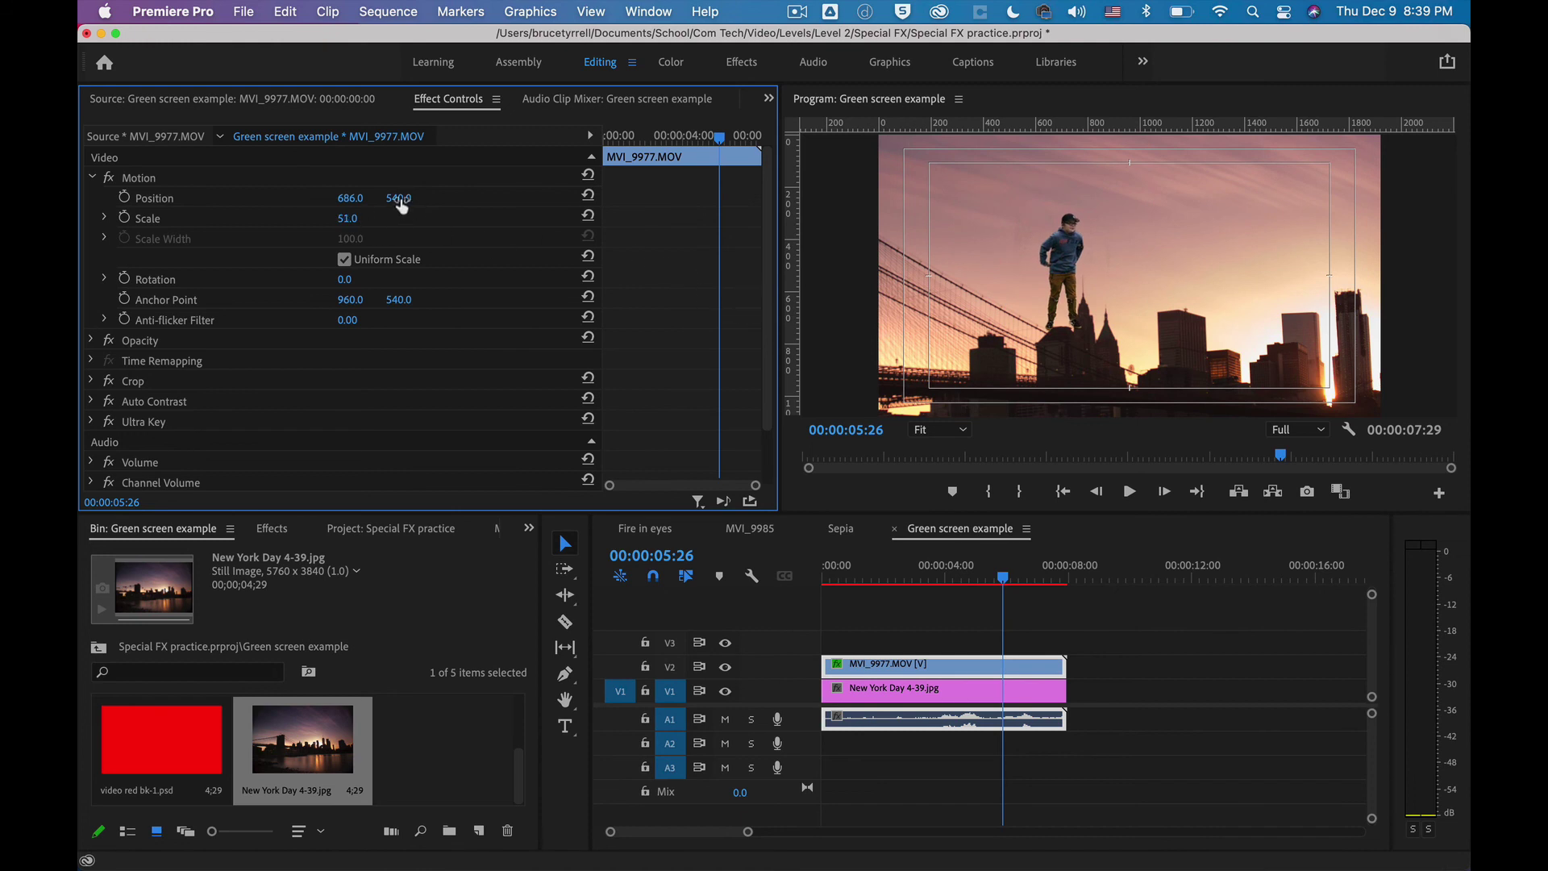
{"action": "left_click_drag", "start_coordinate": [350, 198], "coordinate": [409, 200]}
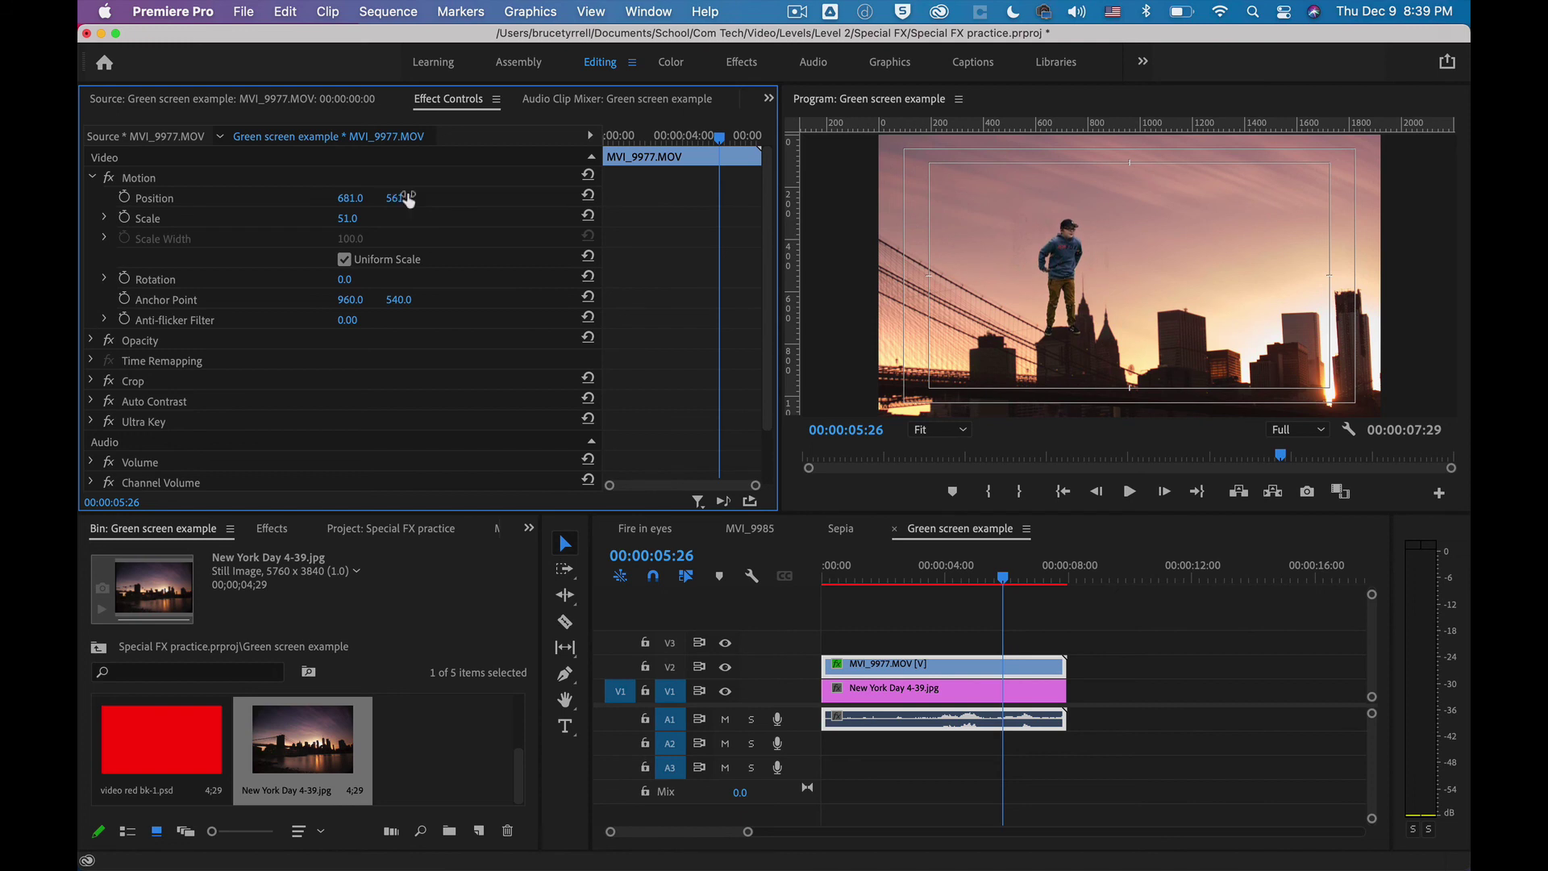
Select the keyed figure in the program preview and move it onto the tall central building, at about 1129, 509
{"action": "left_click", "coordinate": [1068, 258]}
{"action": "left_click", "coordinate": [1067, 258]}
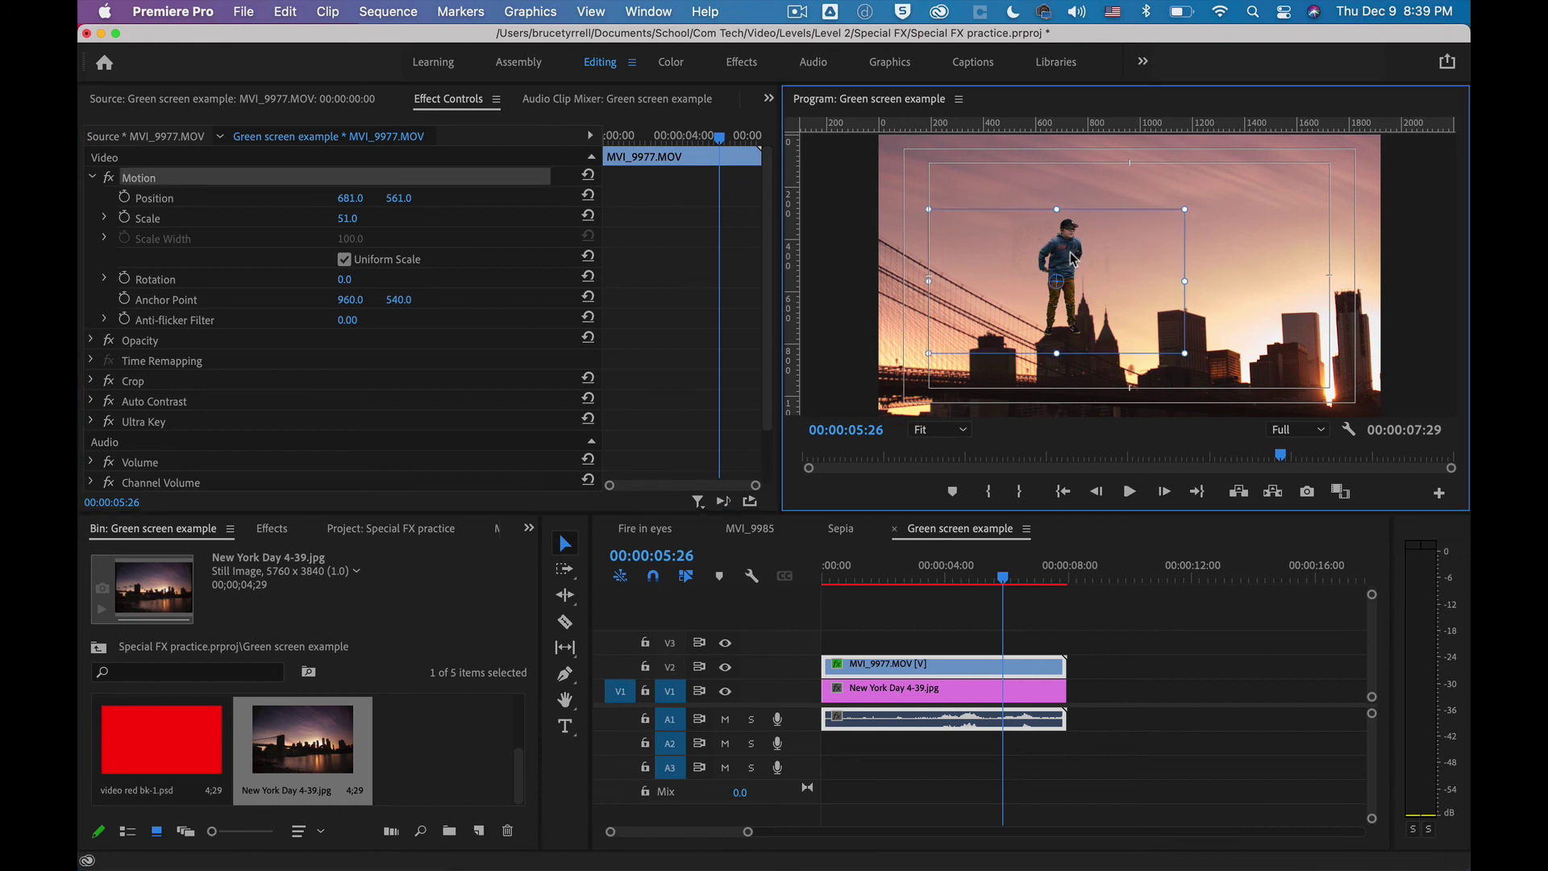
{"action": "left_click_drag", "start_coordinate": [1123, 256], "coordinate": [1183, 245]}
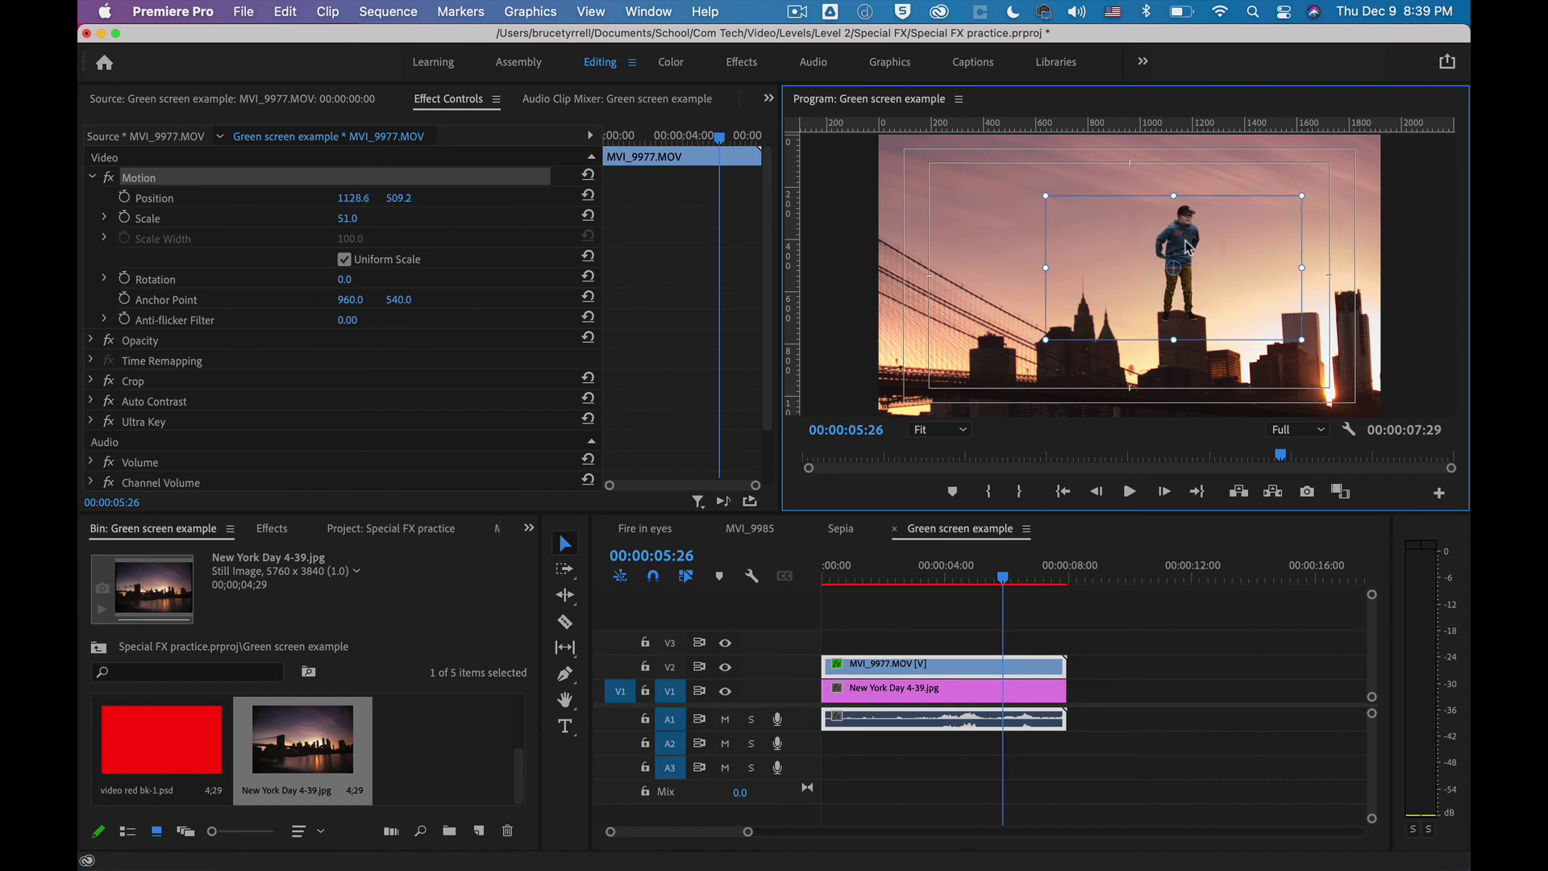